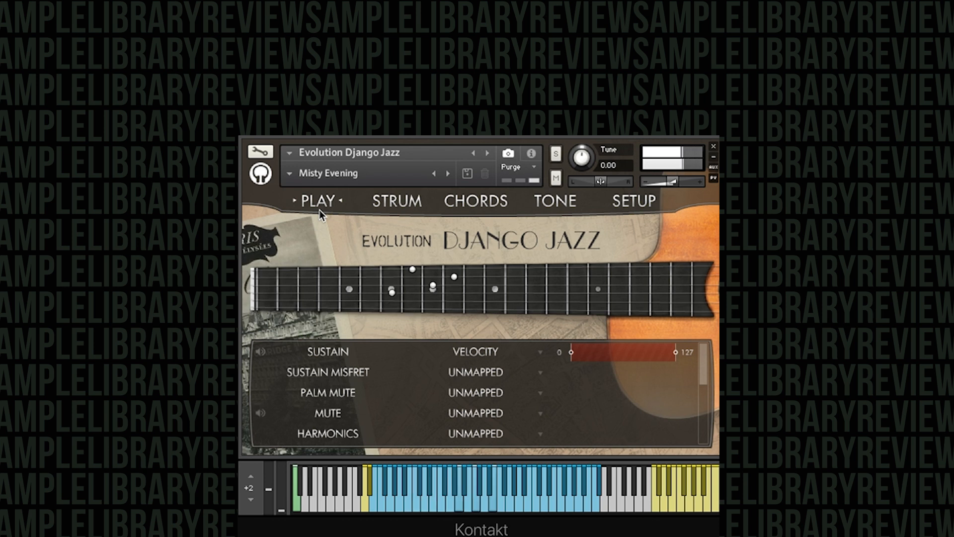
View the Strum page, choose Automatic Chords on the Chords page, and return to the Play page.
click(384, 204)
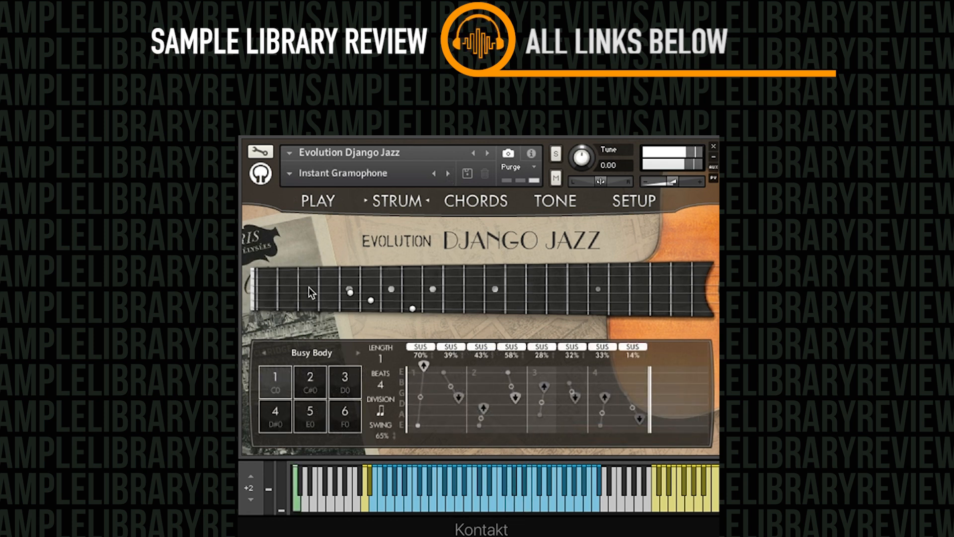
click(489, 205)
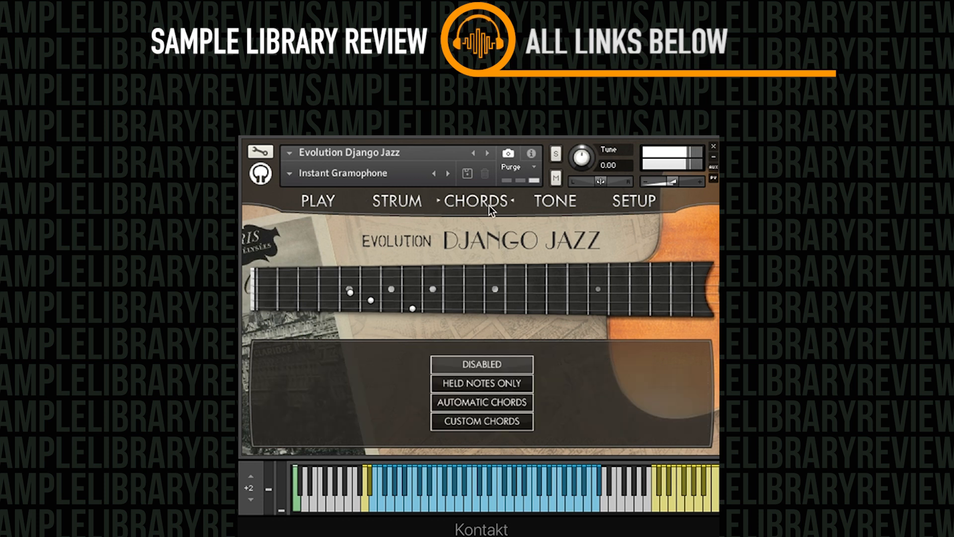
click(470, 405)
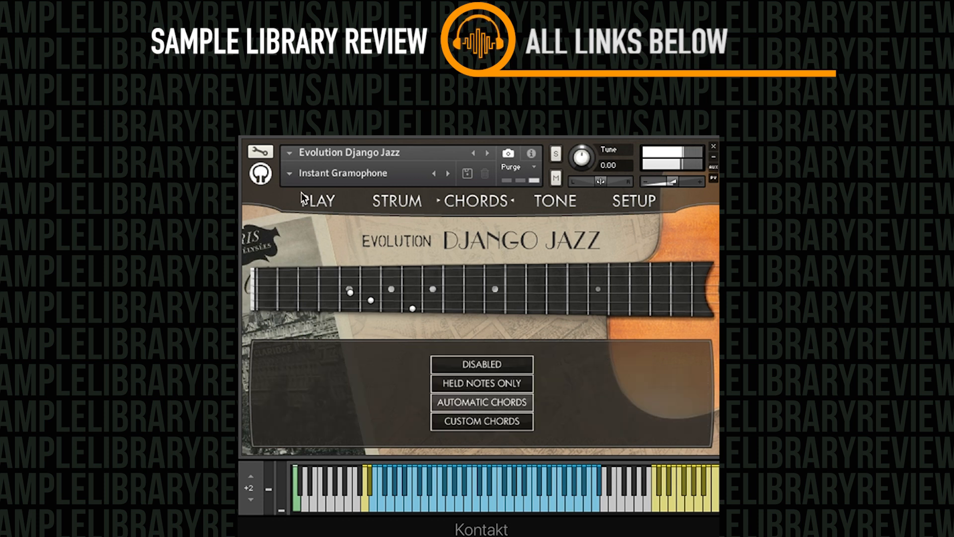
click(319, 203)
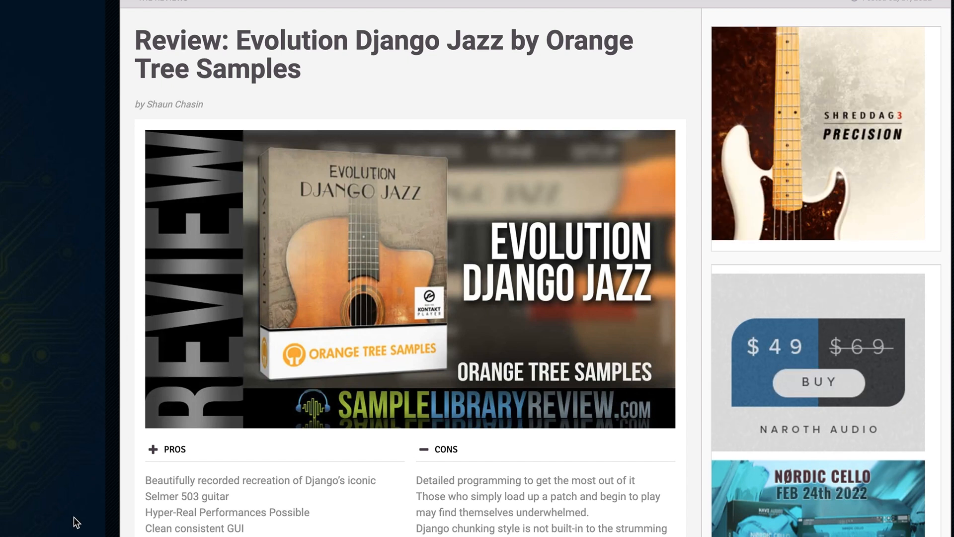
Read through the Evolution Django Jazz review article, covering its pros, cons, introduction and guitar photo.
scroll(78, 525, down, 2)
scroll(77, 528, down, 15)
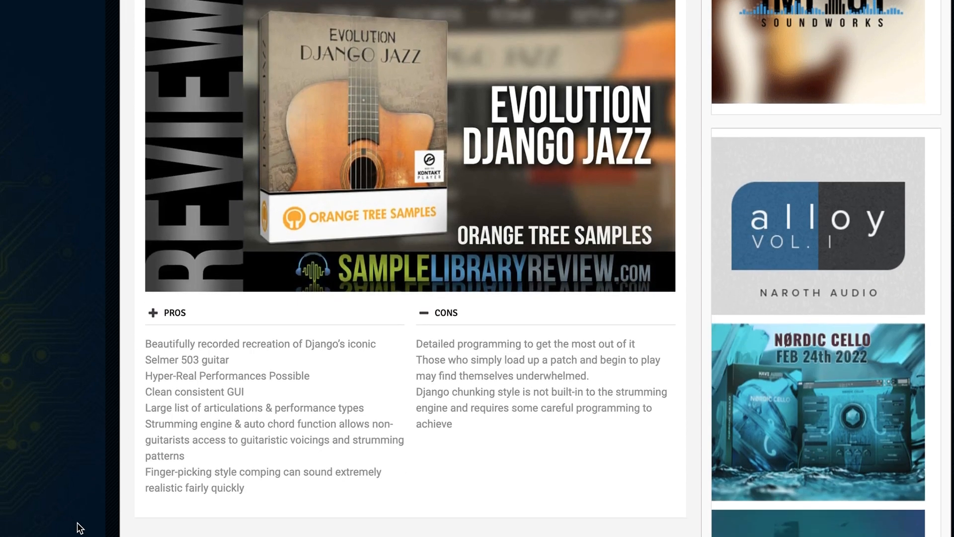
scroll(77, 533, down, 1)
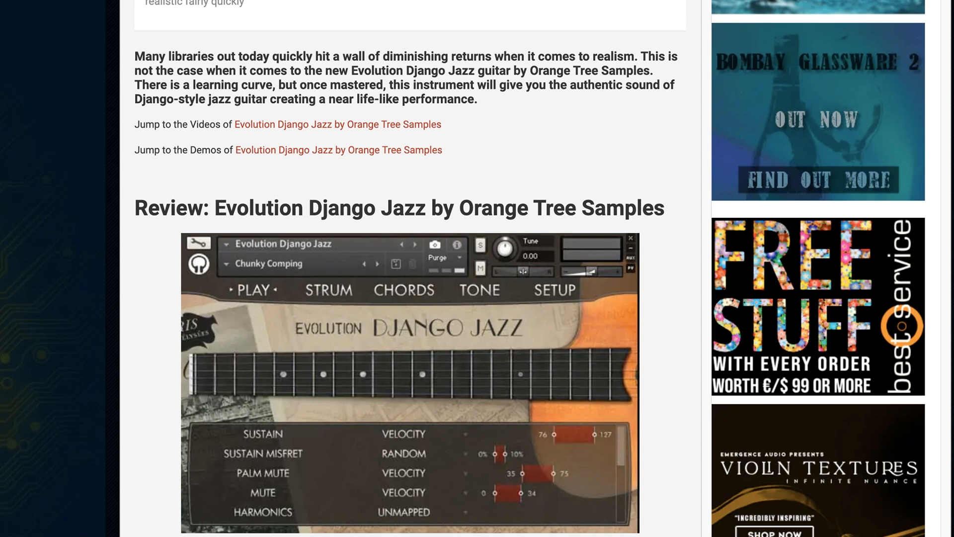
scroll(530, 269, down, 1)
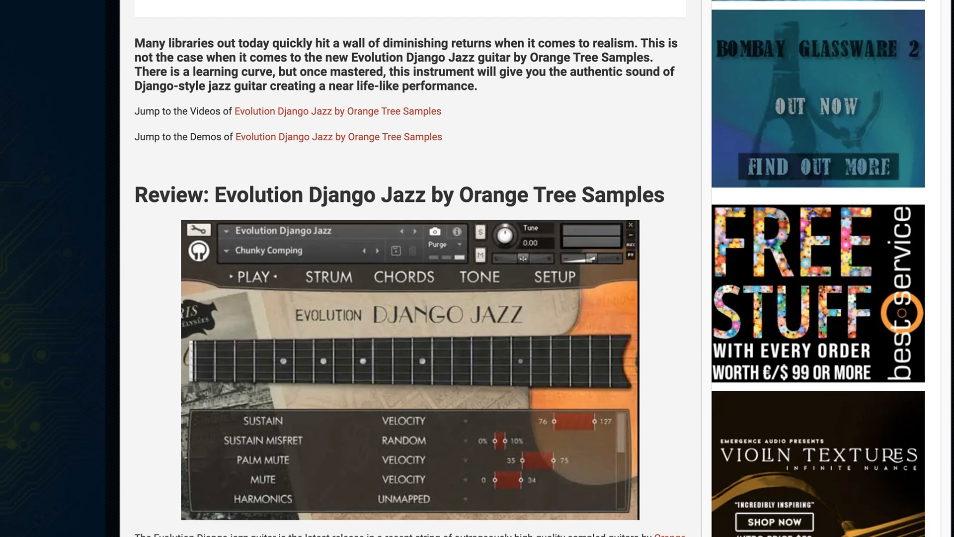
scroll(530, 268, down, 3)
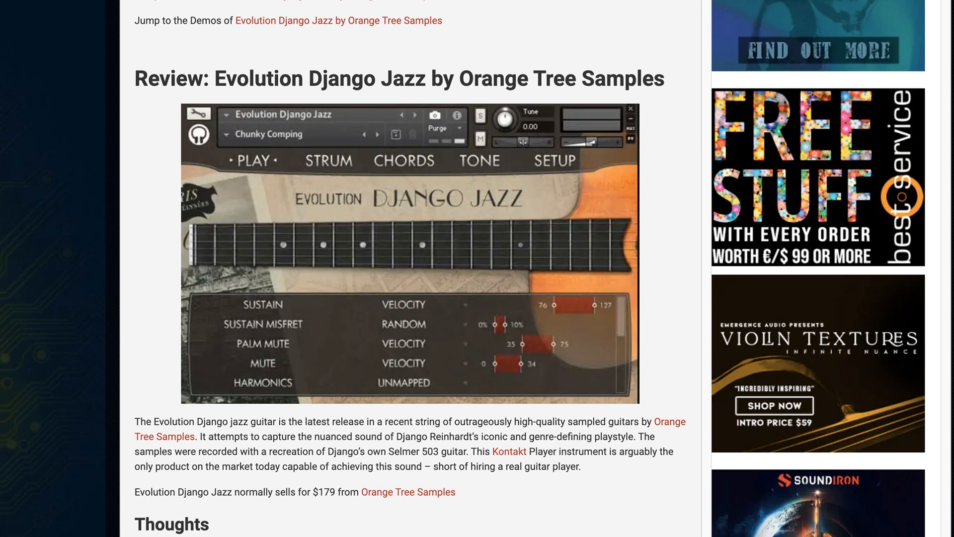
scroll(401, 269, down, 10)
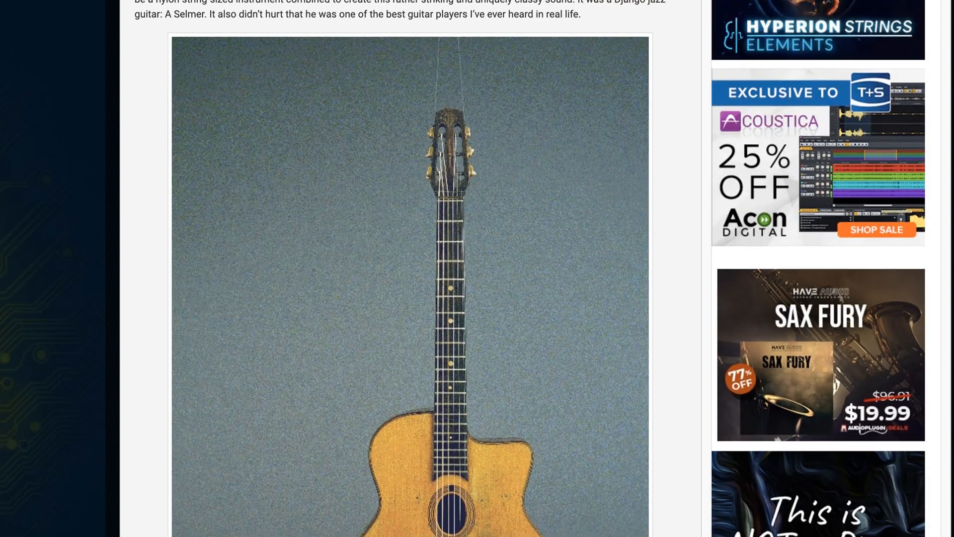
scroll(402, 268, down, 2)
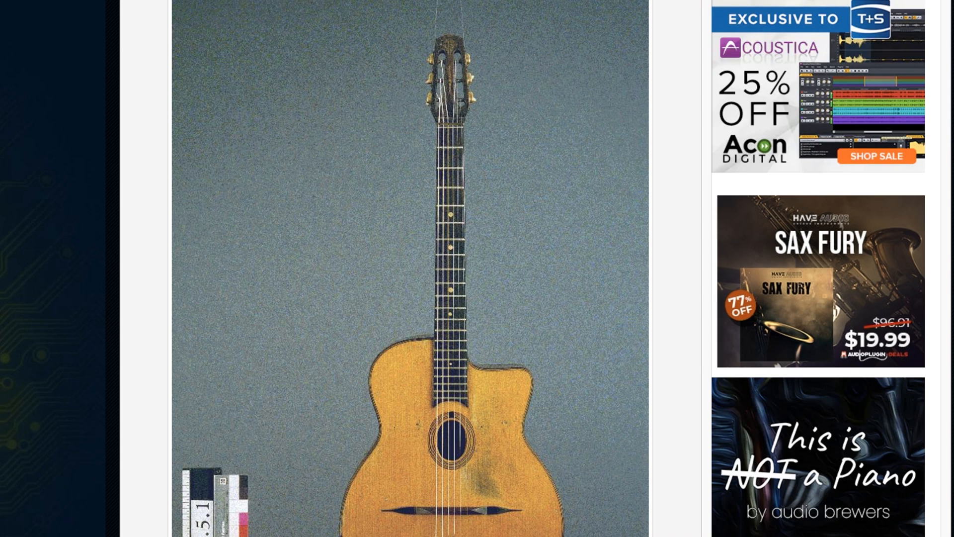
Switch to Logic Pro, select the Rhythm Guitar region's track and open its Kontakt instrument.
key(super+Tab)
key(super+Tab)
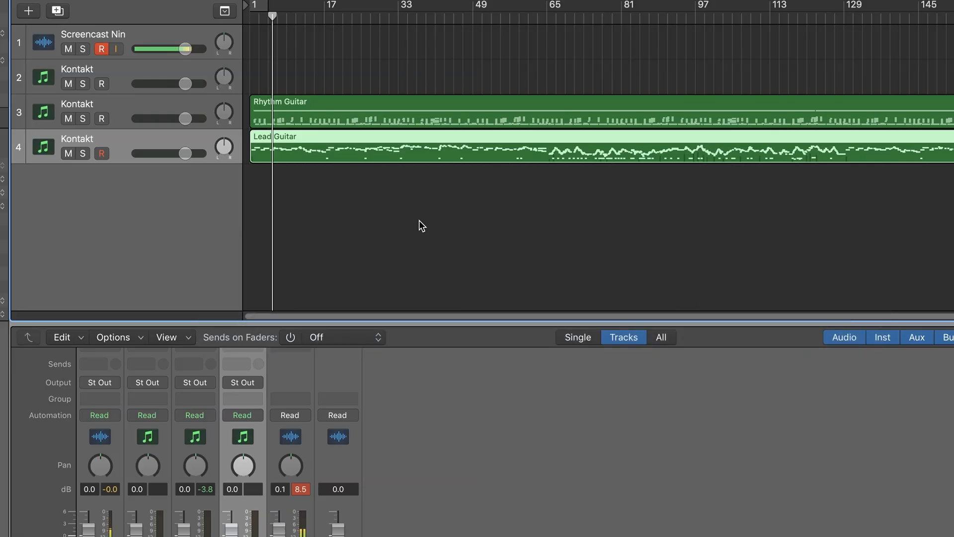
click(332, 99)
click(111, 103)
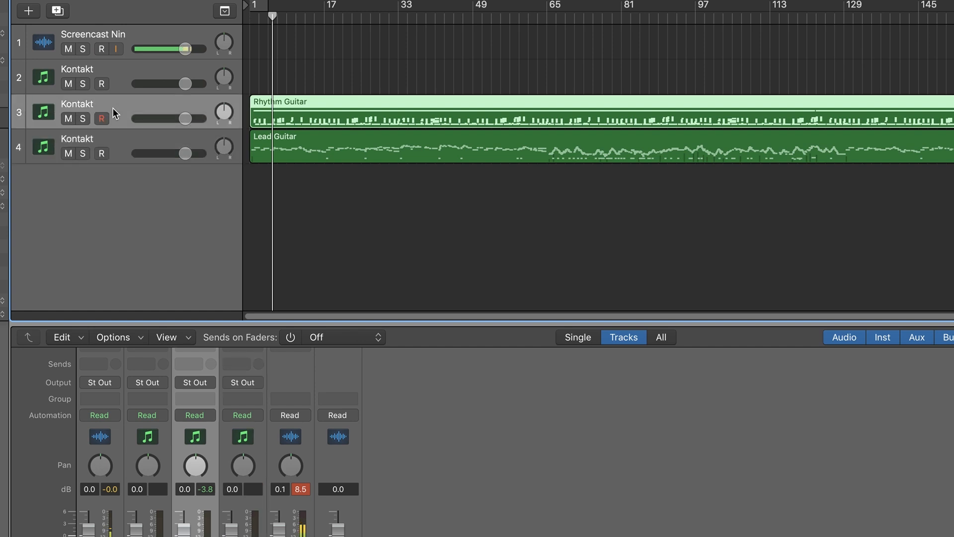
scroll(195, 434, up, 5)
mouse_move(192, 415)
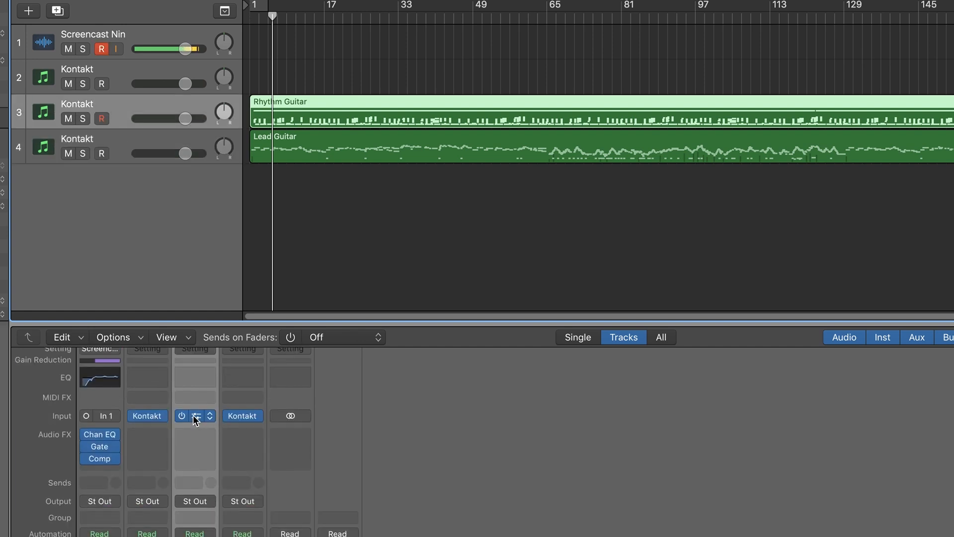
click(196, 416)
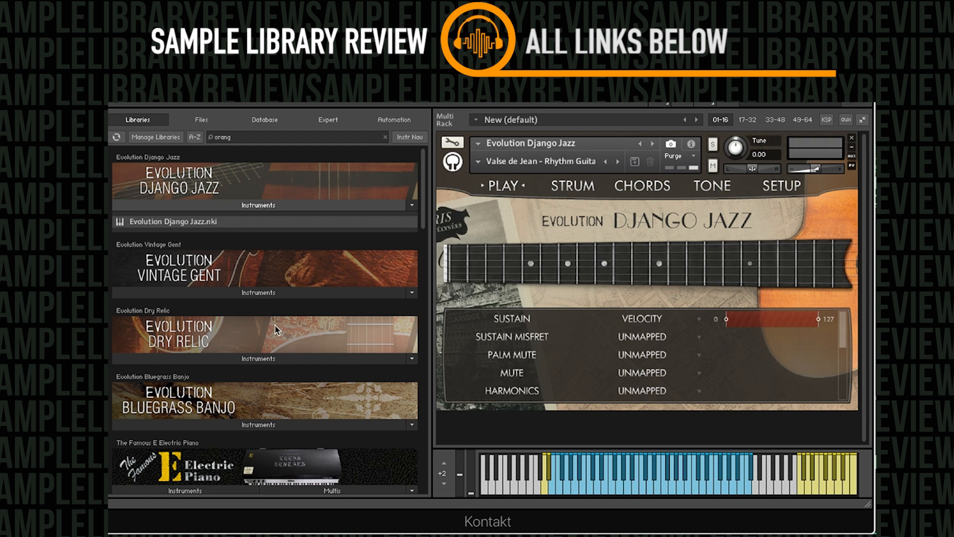
Browse the Kontakt libraries and select the Evolution Django Jazz.nki instrument.
scroll(253, 206, down, 1)
scroll(251, 237, up, 1)
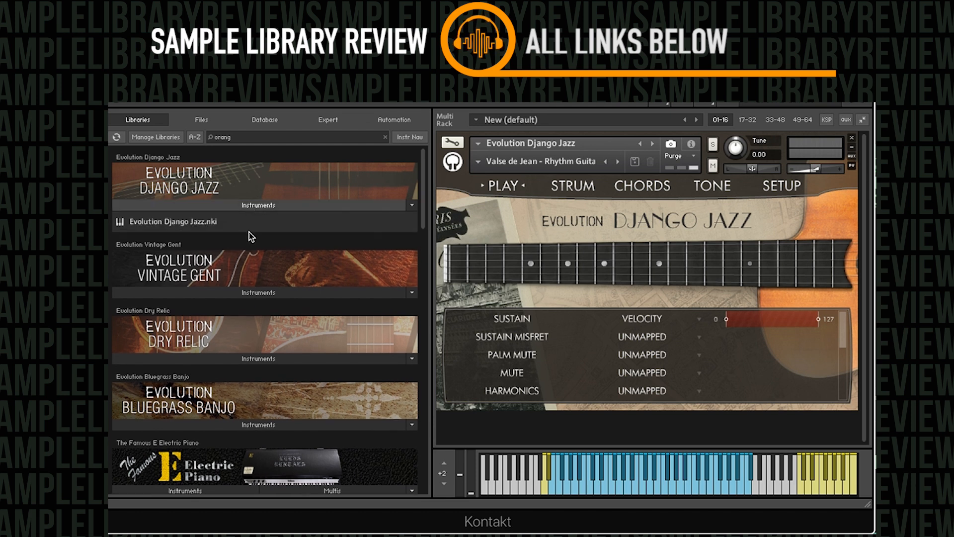
click(198, 226)
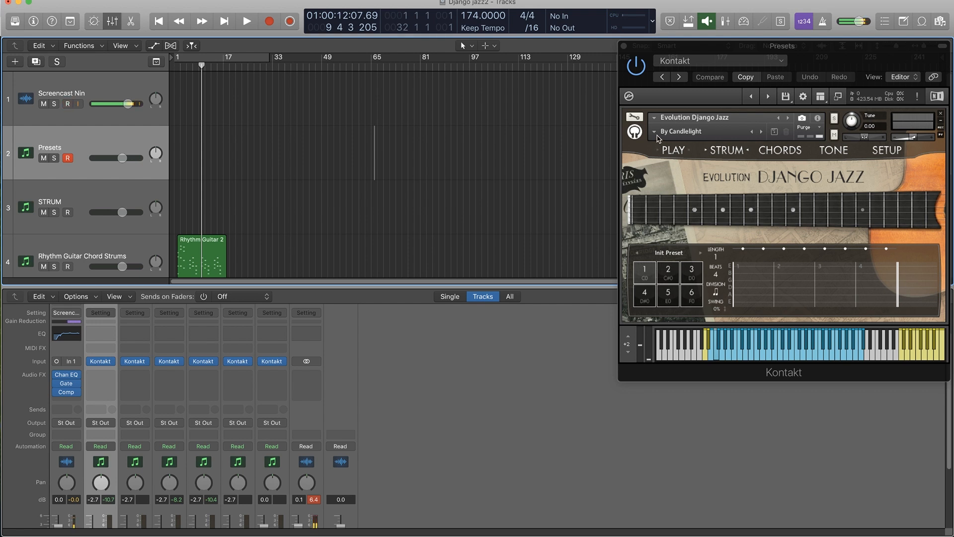
Open the snapshot list of the Evolution Django Jazz instrument on the Presets track.
click(655, 132)
click(652, 118)
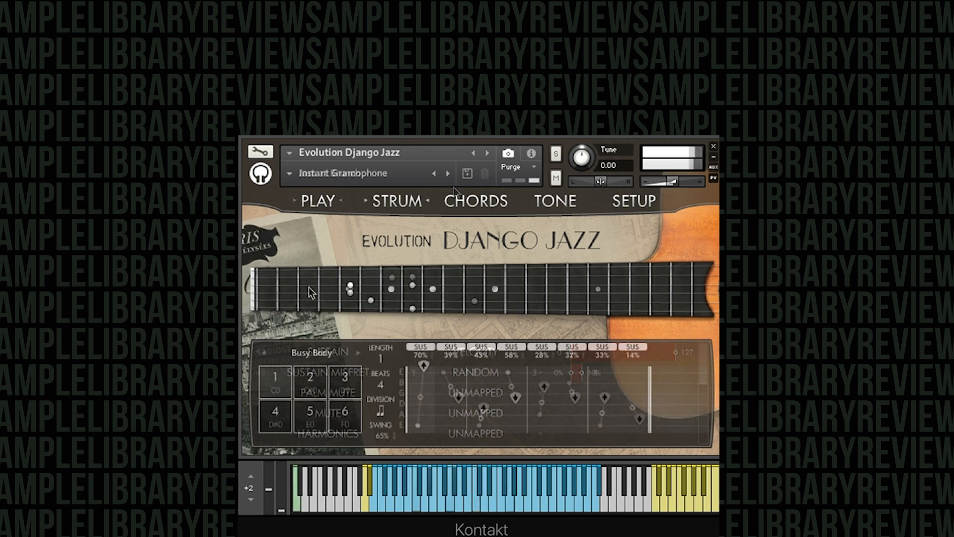
Set the instrument's chord mode to Automatic Chords and go back to the Play page.
click(487, 206)
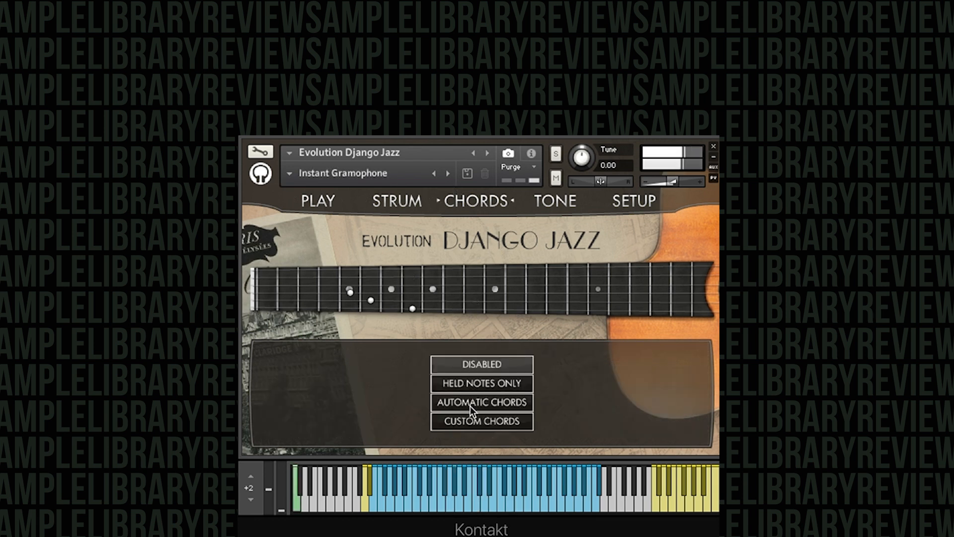
click(470, 403)
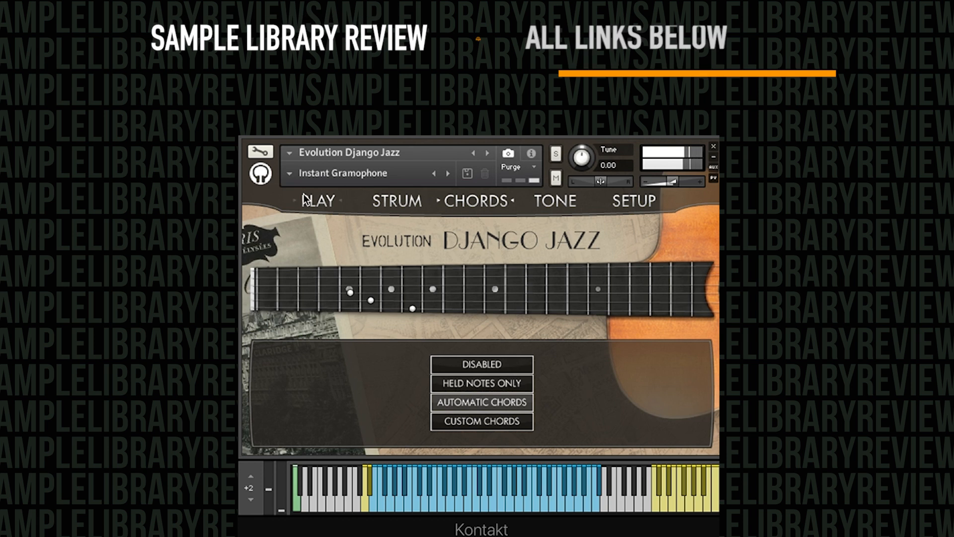
click(318, 202)
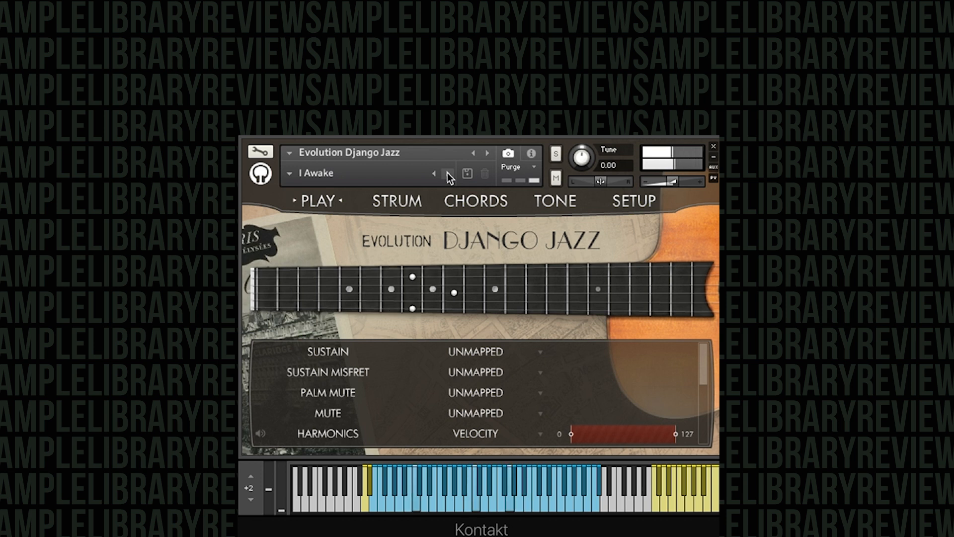
Step through the instrument's snapshots, including Distant Music and Off The Cuff, and examine their strum patterns.
click(434, 174)
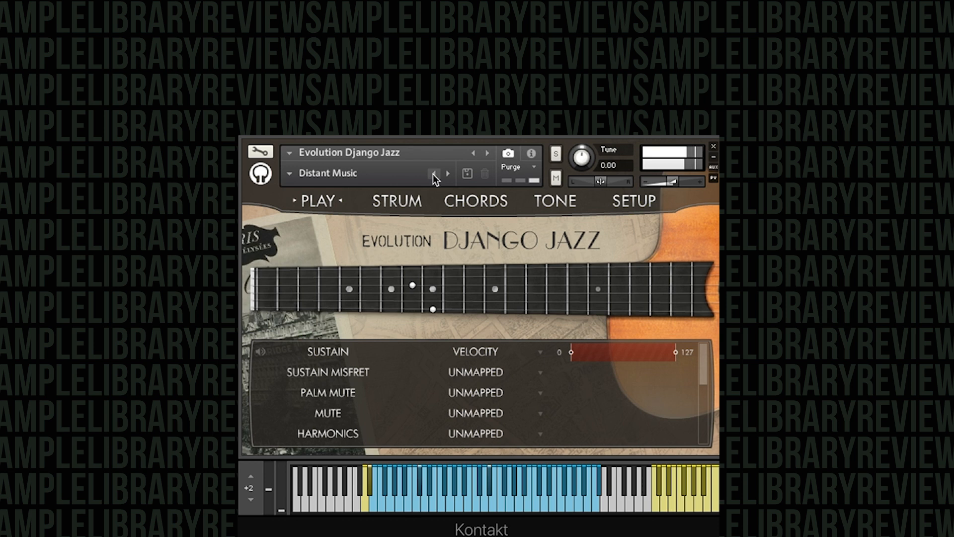
click(434, 174)
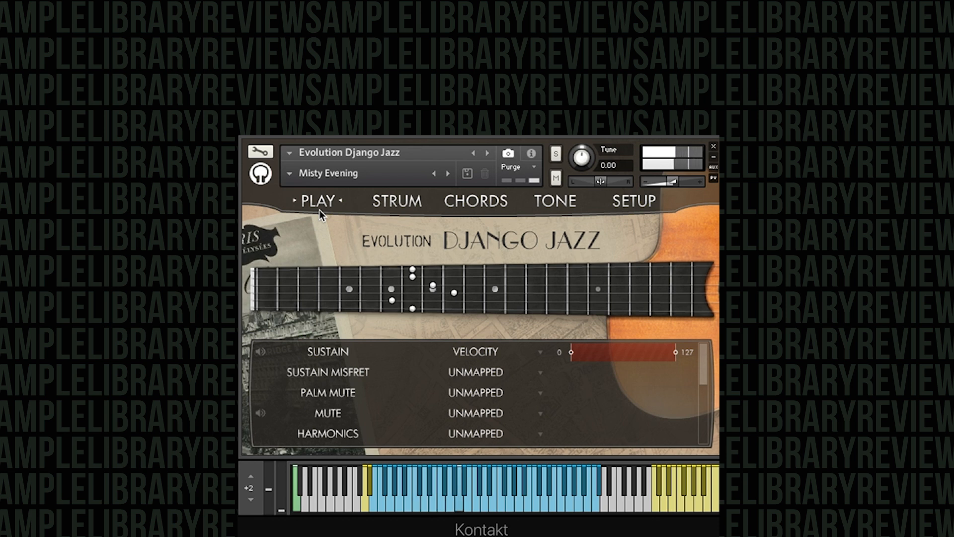
click(385, 206)
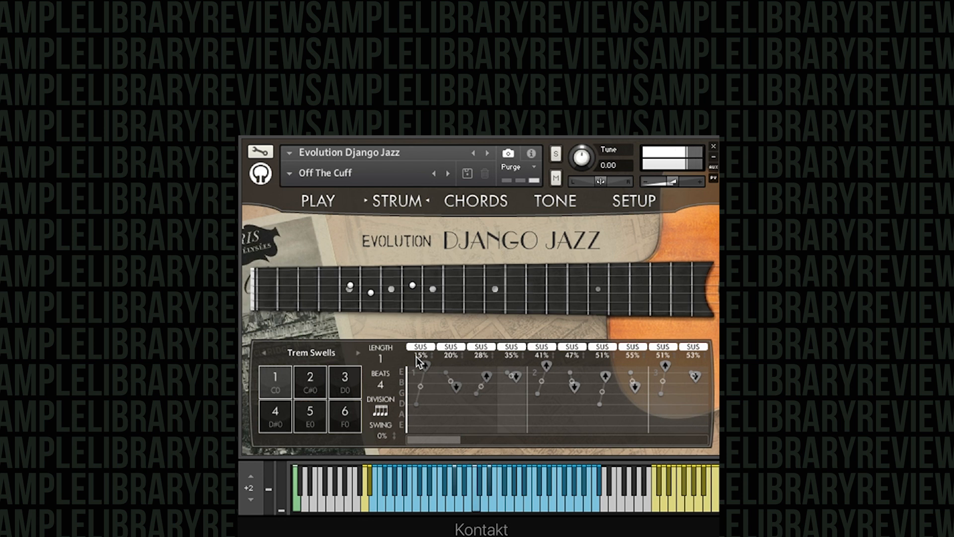
click(447, 173)
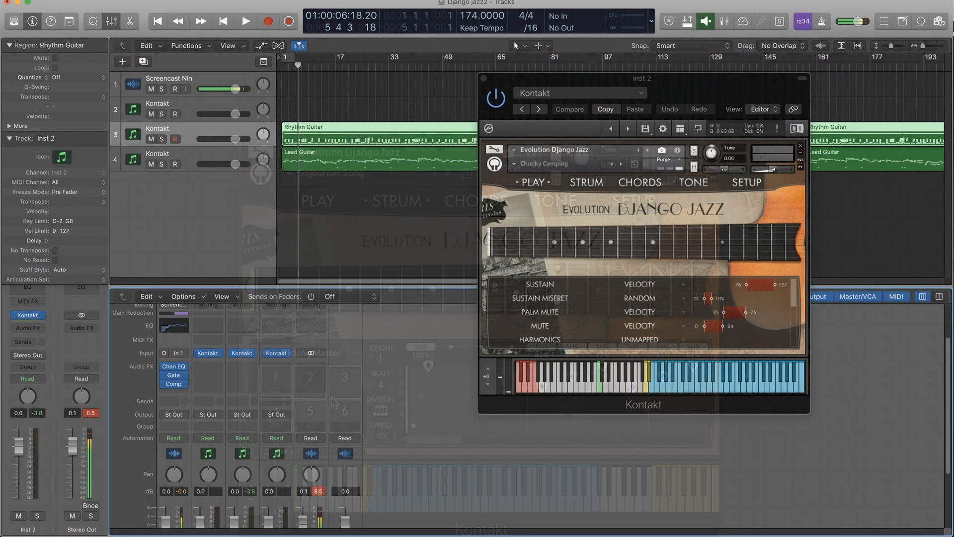
Open the MIDI file import dialog, look over the Evolution Django Jazz demo MIDI files, and close it without importing.
click(87, 0)
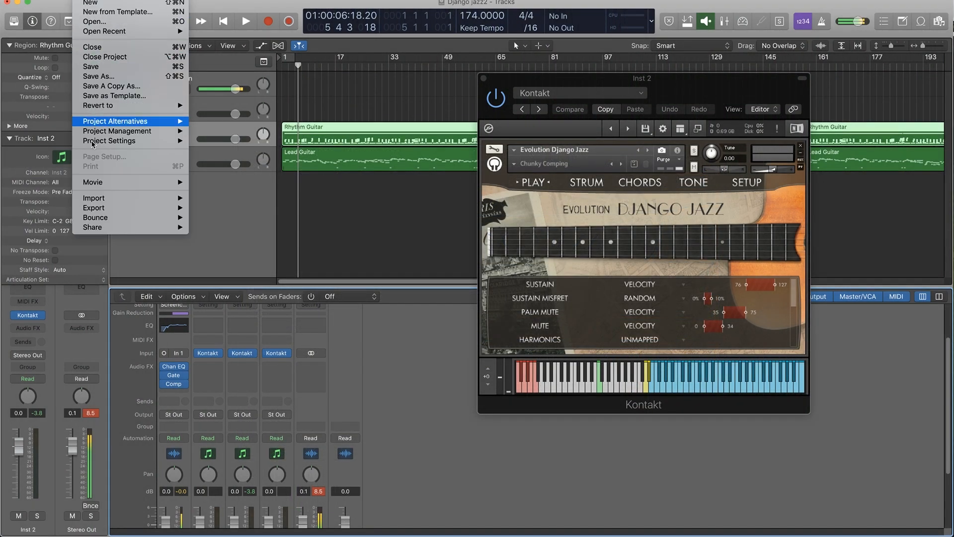
mouse_move(98, 199)
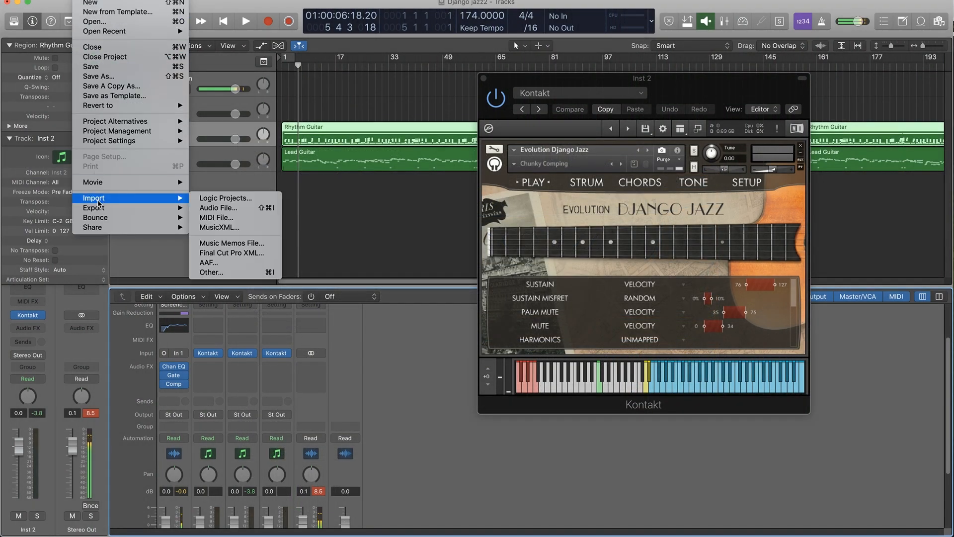
click(249, 219)
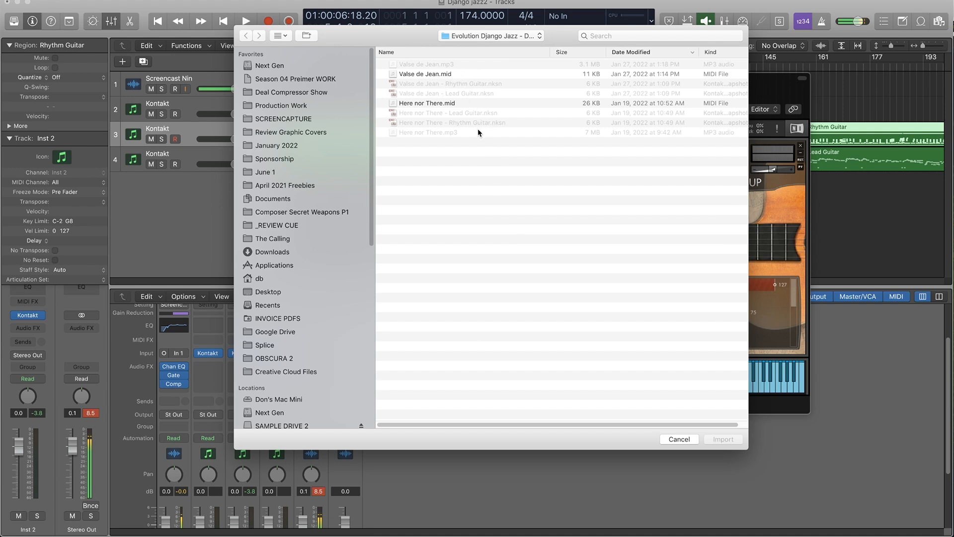
click(679, 440)
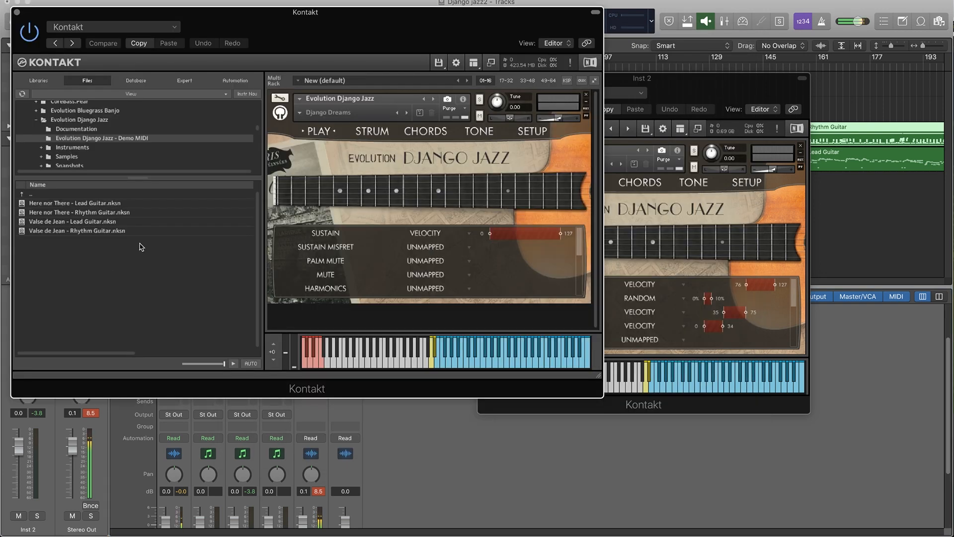
Load the Here nor There - Rhythm Guitar.nksn snapshot from the Demo MIDI folder and close the Kontakt window.
click(21, 214)
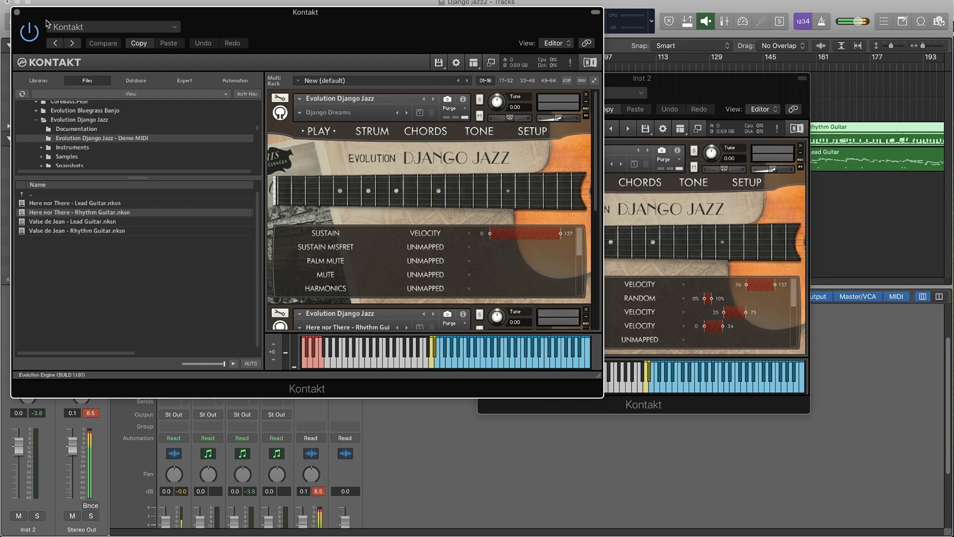
click(16, 12)
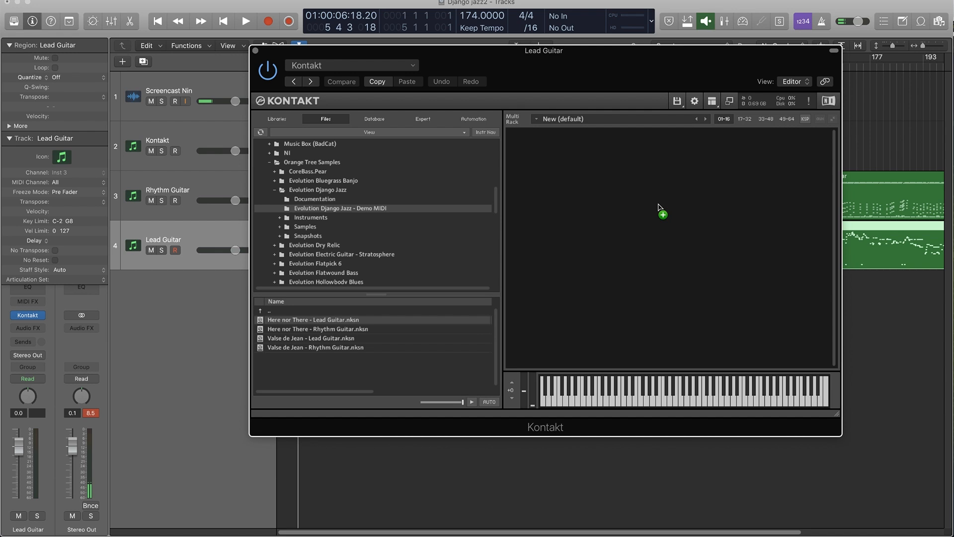
Load Here nor There - Lead Guitar.nksn into the Lead Guitar track's Kontakt and open the Rhythm Guitar track's Kontakt.
drag(659, 208, 659, 210)
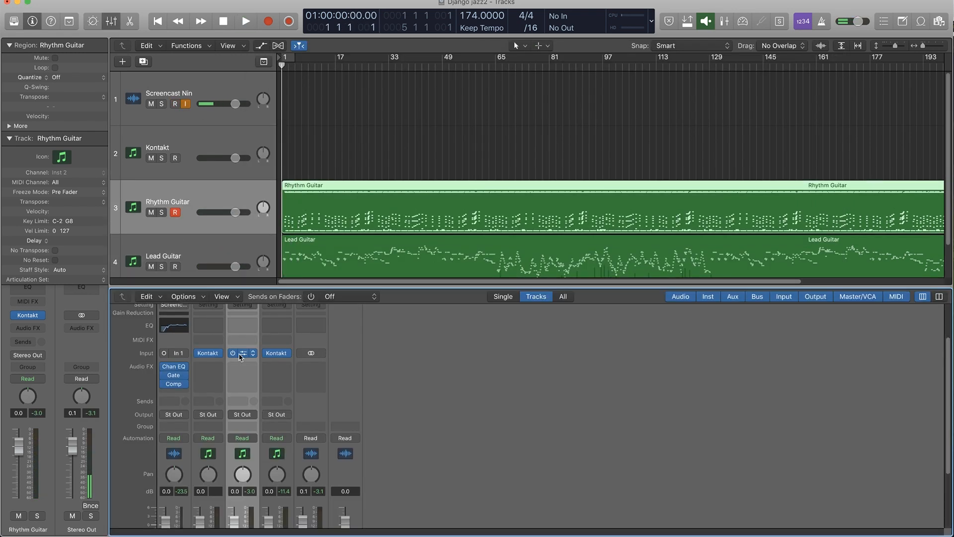
click(241, 354)
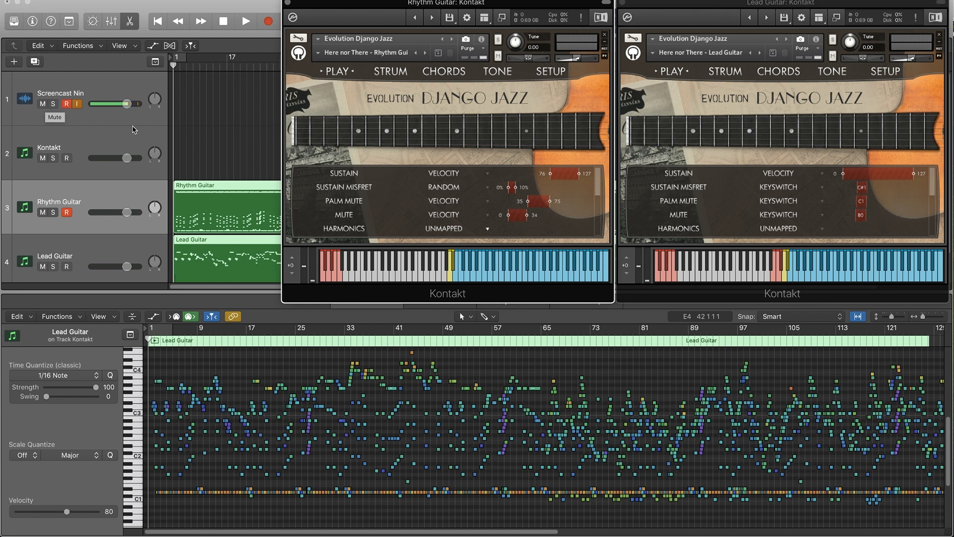
Compare the Rhythm Guitar and Lead Guitar regions in the piano roll and examine the rhythm part's notes up close.
click(214, 189)
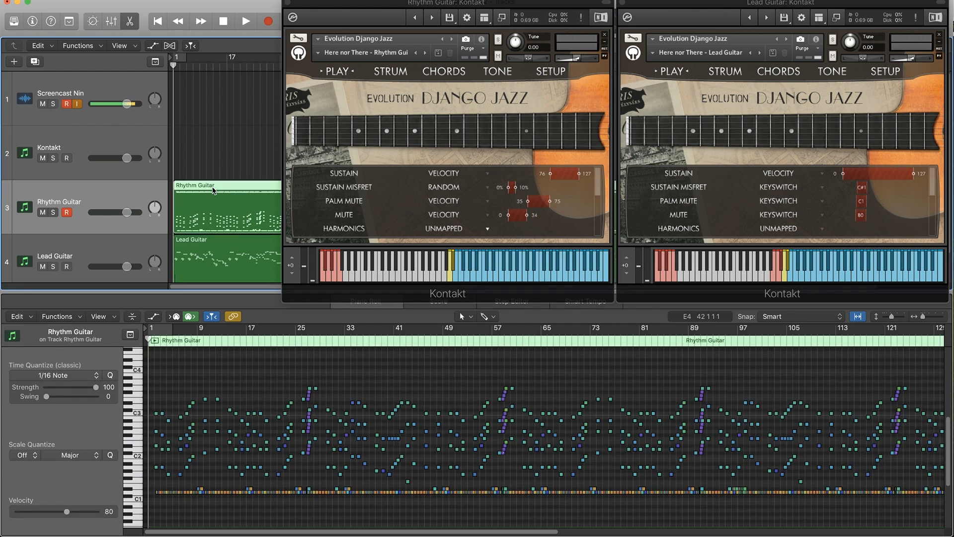
click(221, 246)
click(219, 194)
key(super+Right)
key(super+Right)
key(super+Right)
key(super+Right)
key(super+Right)
key(super+Right)
key(super+Right)
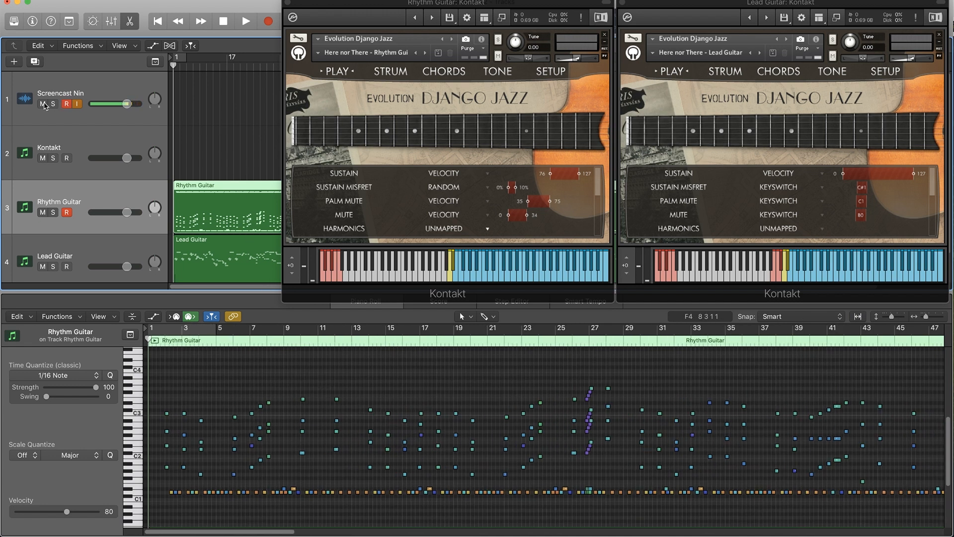
Play back both guitar parts and display the Lead Guitar region's notes in the piano roll.
key(space)
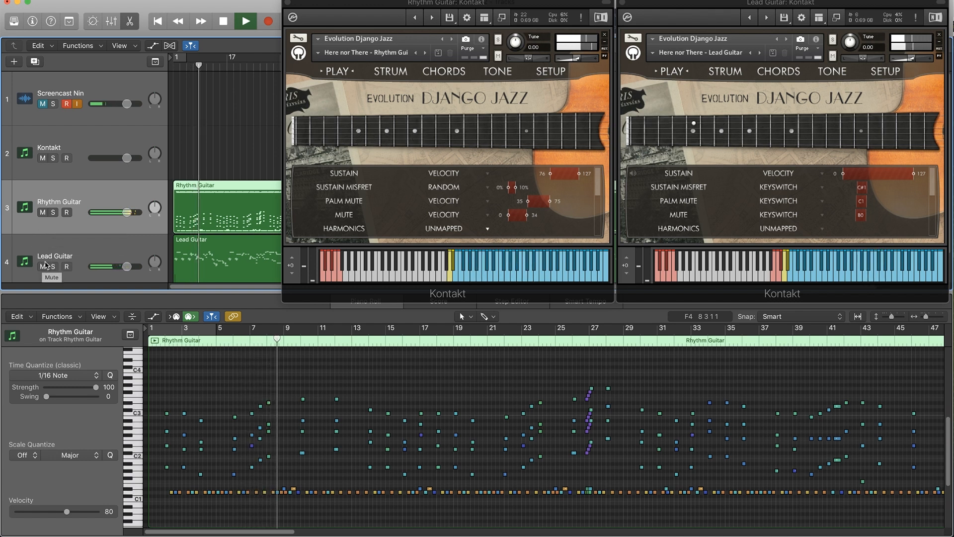
click(69, 267)
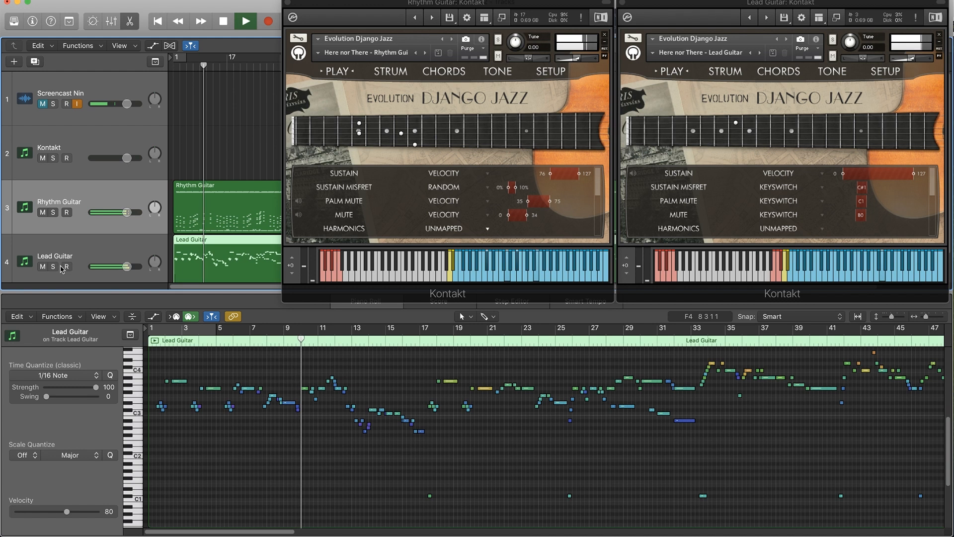
Solo the Lead Guitar during playback, switch the solo to the Rhythm Guitar and examine the rhythm notes in the piano roll.
key(s)
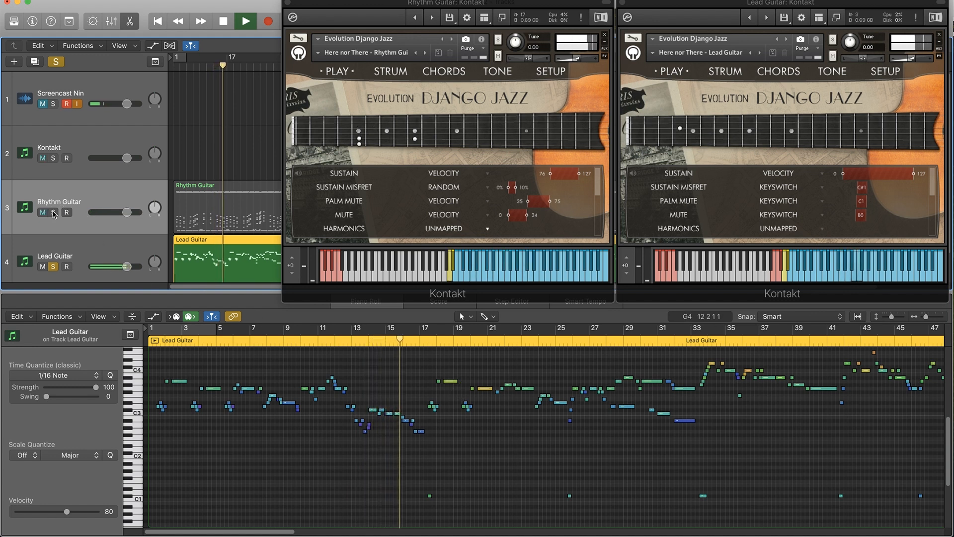
click(214, 190)
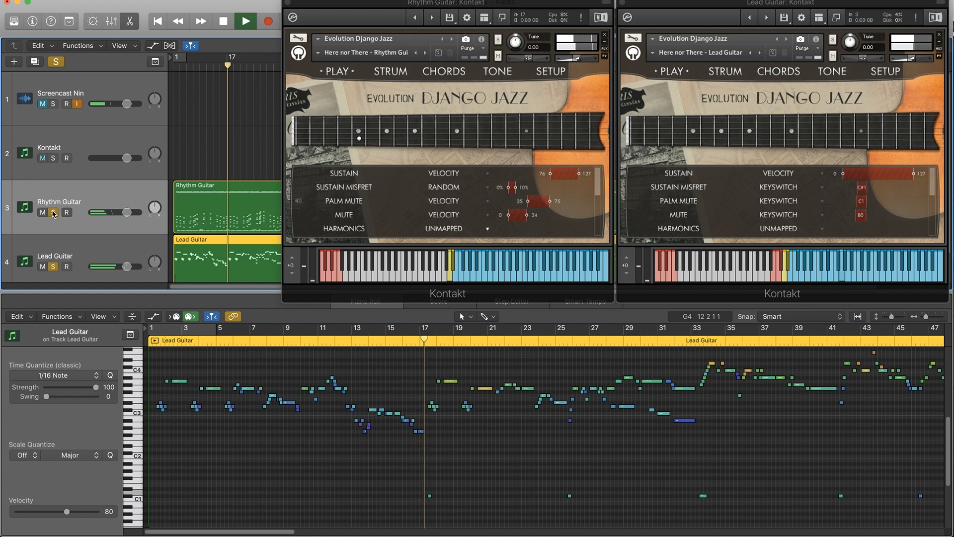
click(214, 190)
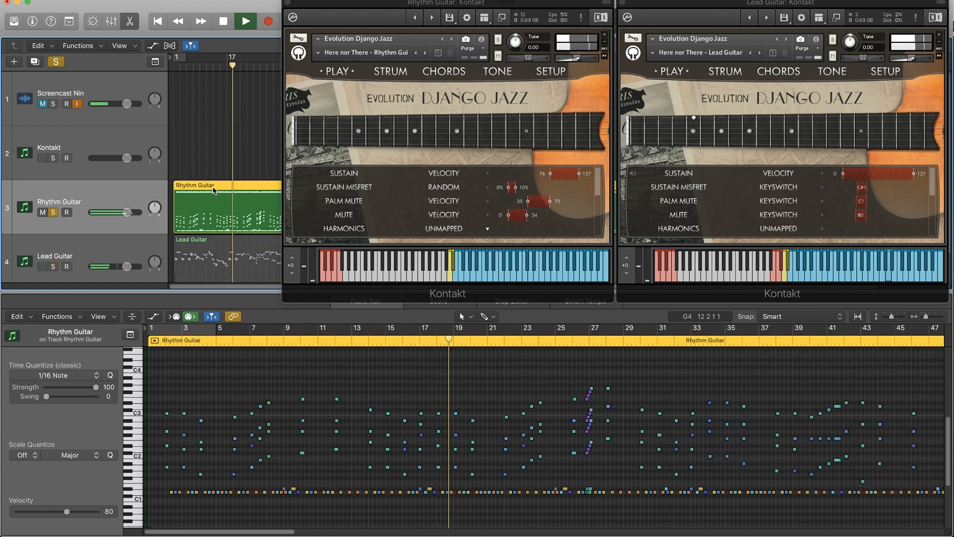
scroll(509, 413, up, 5)
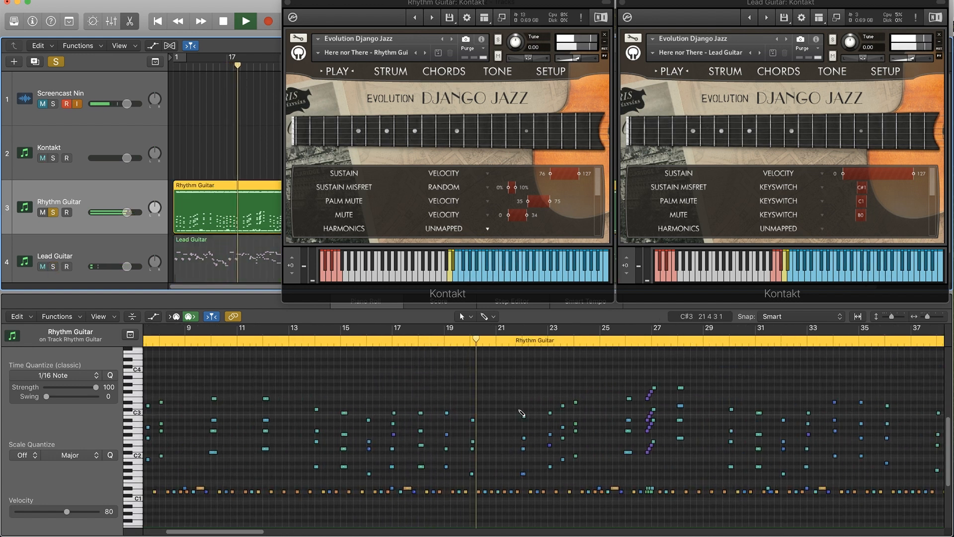
scroll(532, 420, down, 3)
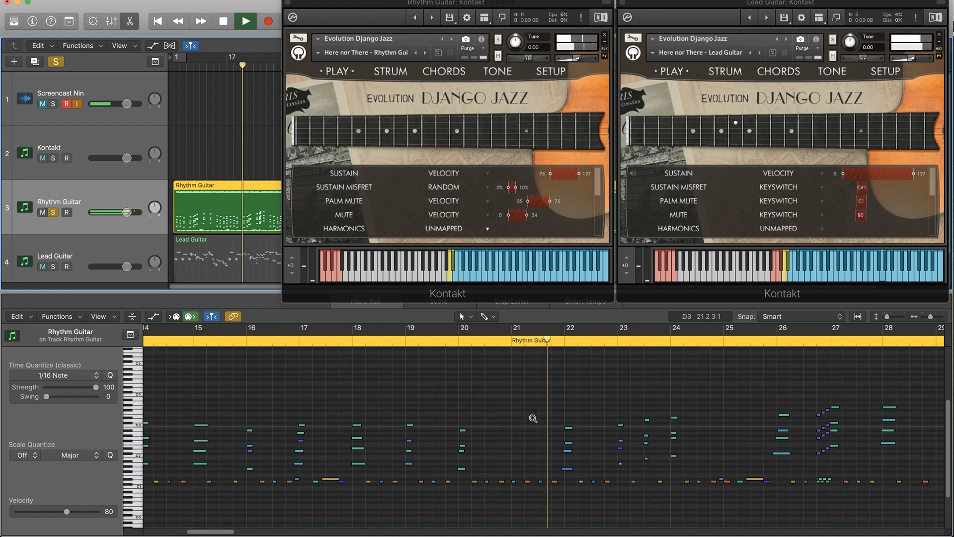
scroll(533, 423, up, 2)
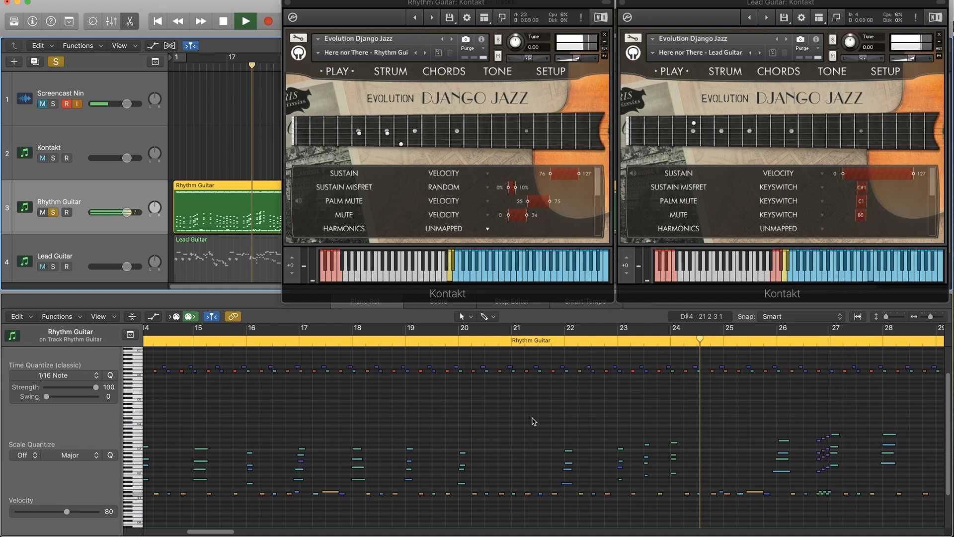
Switch the solo back to the Lead Guitar and follow its region's melody and keyswitch notes in the piano roll during playback.
click(53, 266)
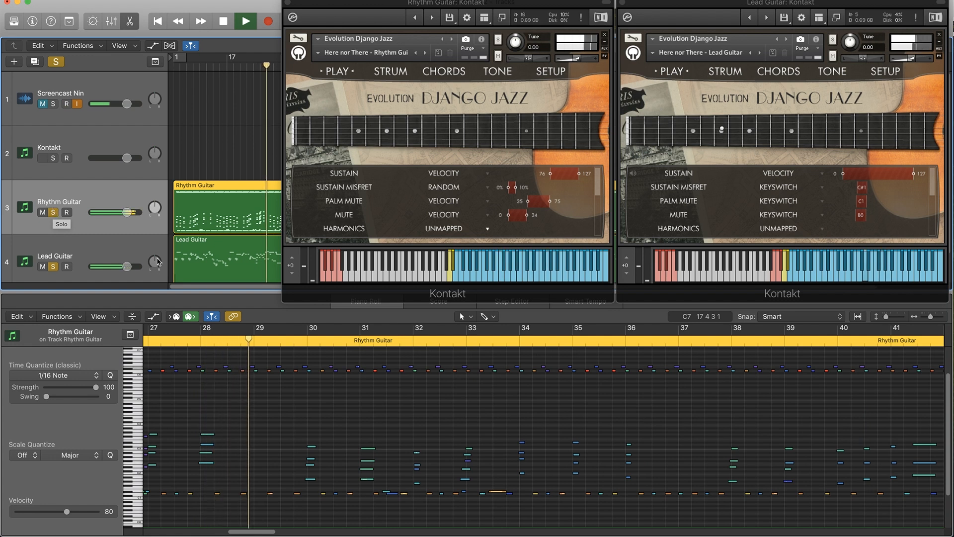
click(53, 212)
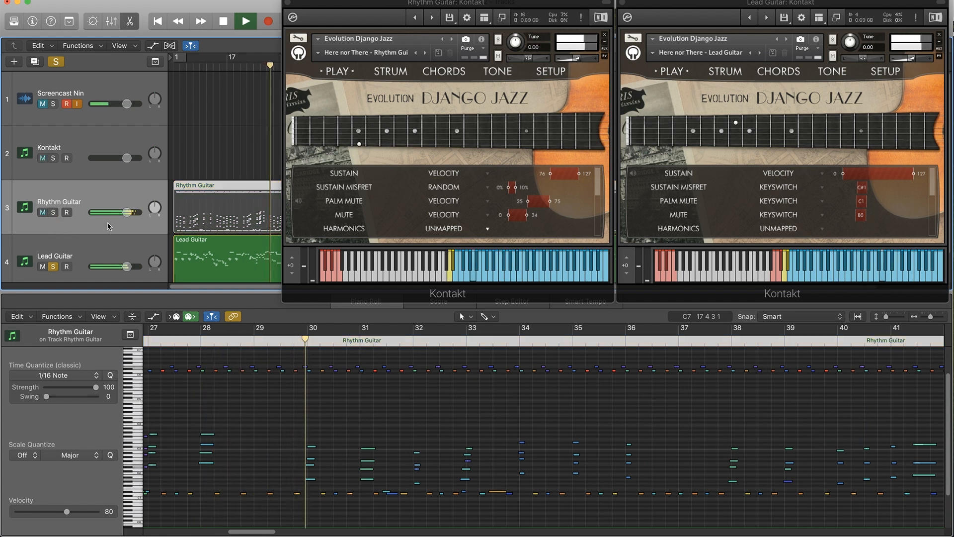
click(226, 259)
scroll(365, 425, left, 3)
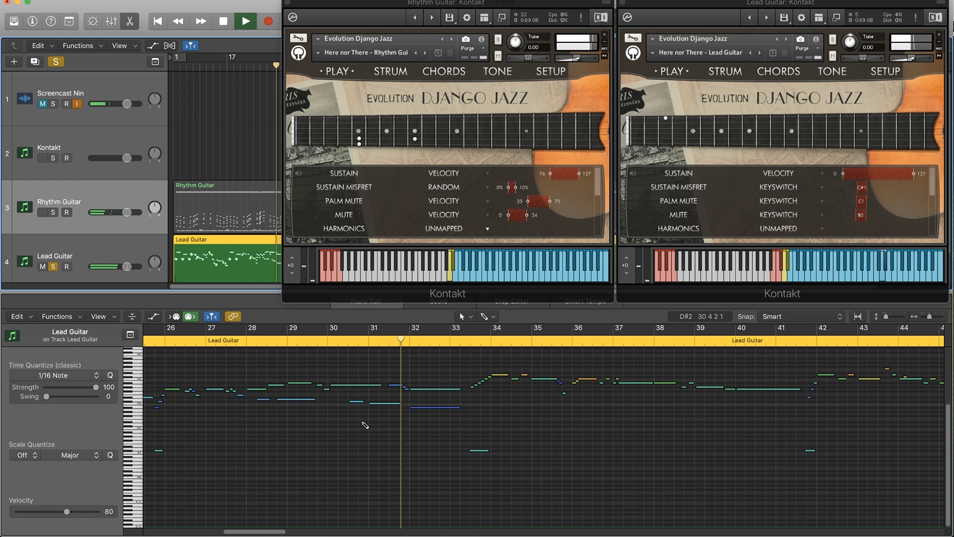
scroll(365, 430, up, 2)
scroll(365, 430, down, 2)
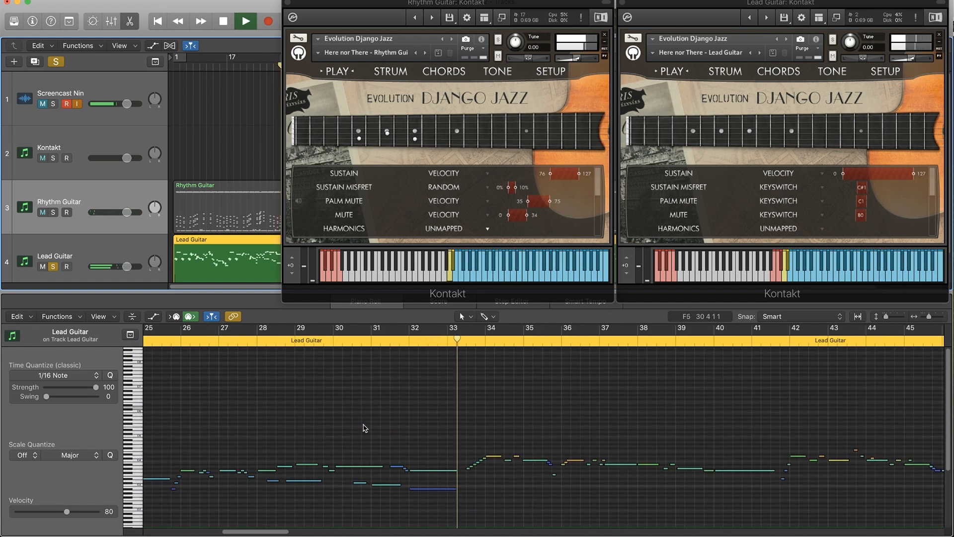
scroll(365, 428, left, 5)
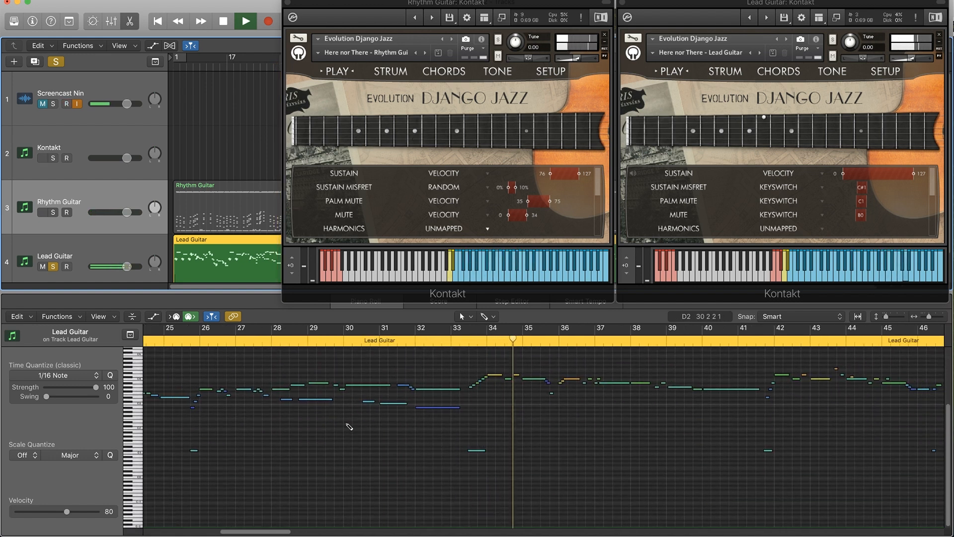
scroll(350, 426, left, 3)
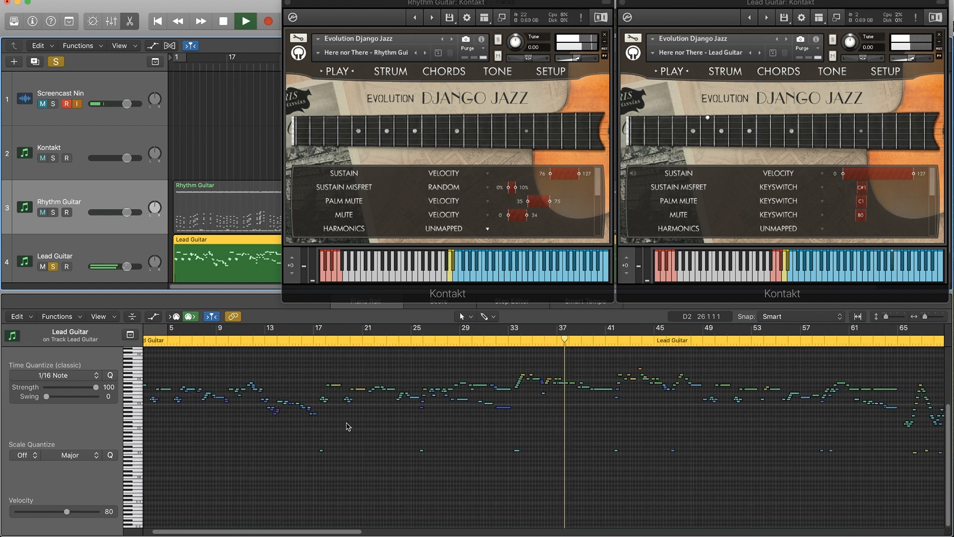
scroll(586, 410, right, 8)
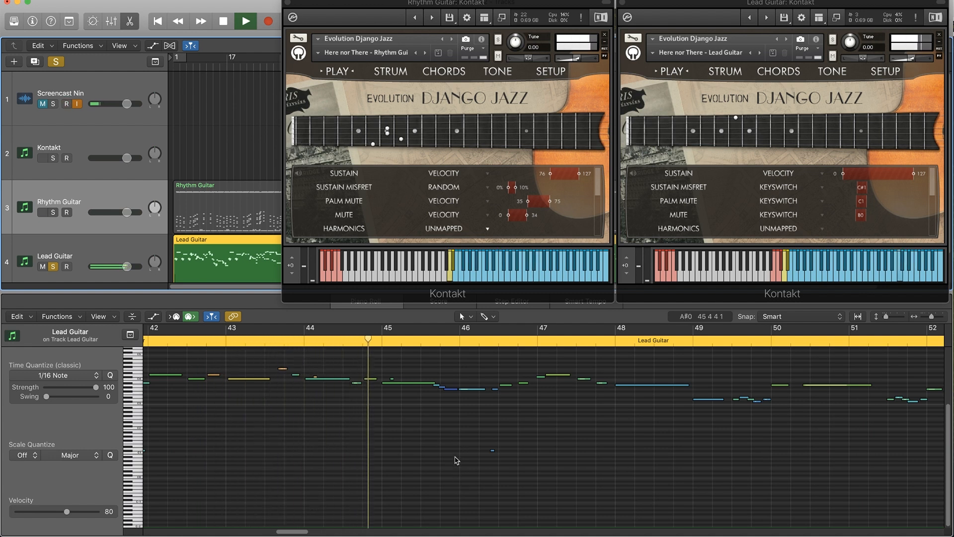
Solo the Rhythm Guitar along with the Lead Guitar and examine the rhythm region's low and high notes in the piano roll.
click(53, 212)
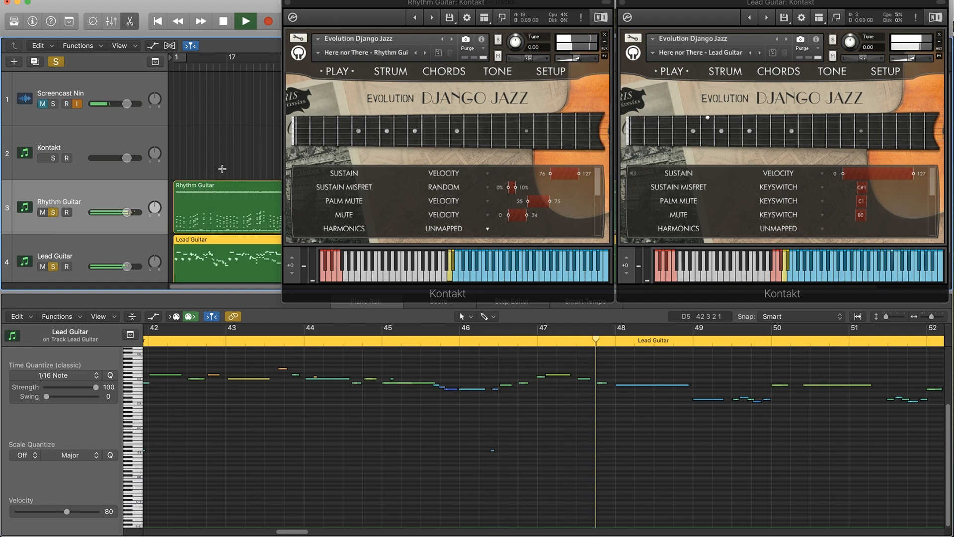
click(222, 187)
scroll(453, 457, down, 1)
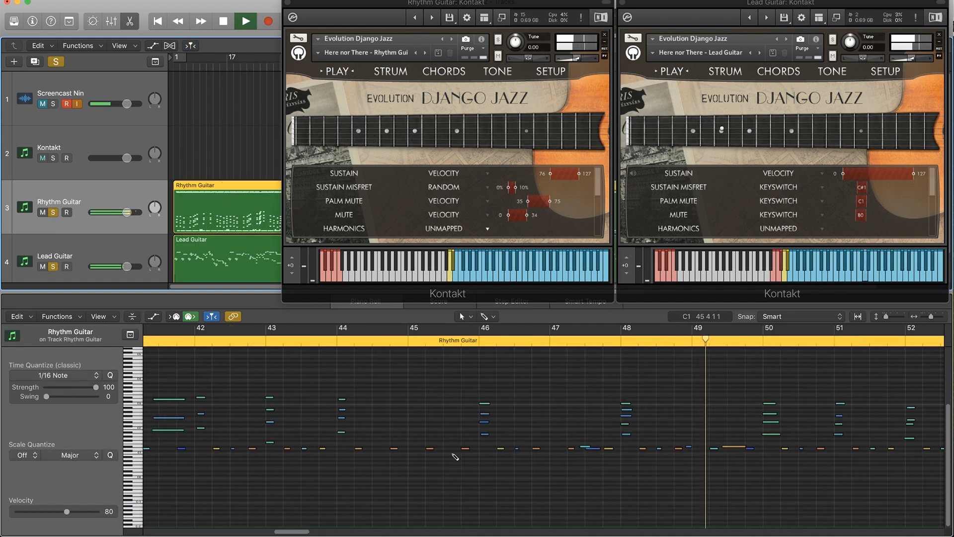
scroll(540, 433, up, 4)
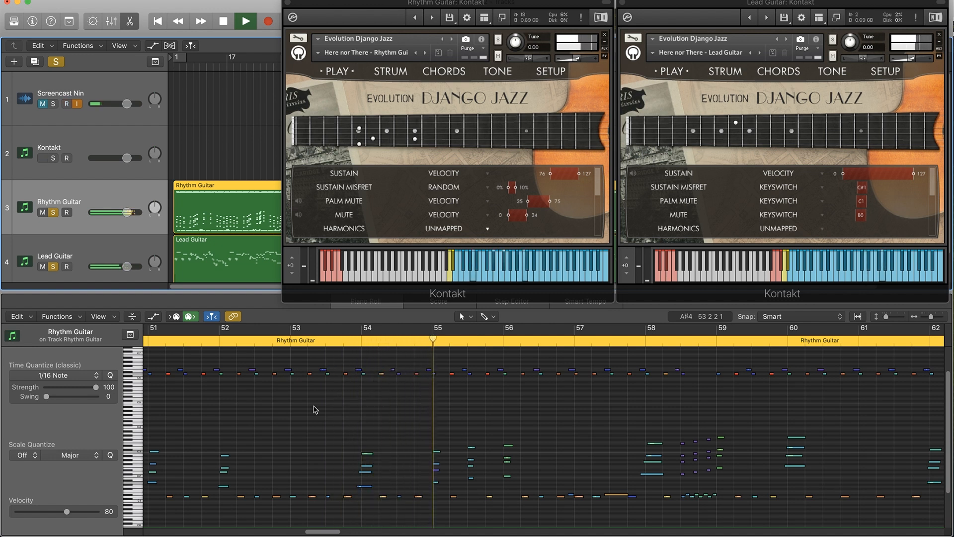
Compare the rhythm part with and without the soloed lead, then stop playback and clear the solos.
click(53, 267)
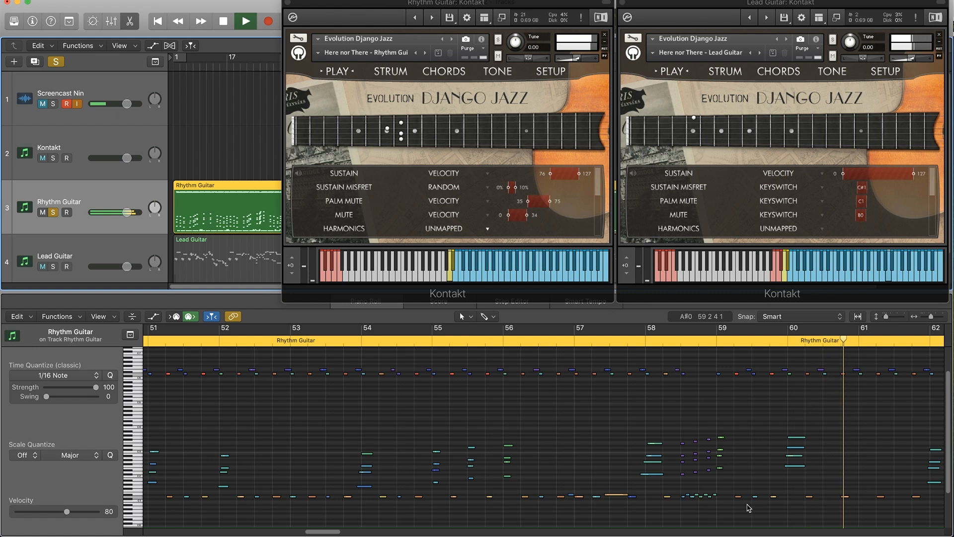
click(54, 266)
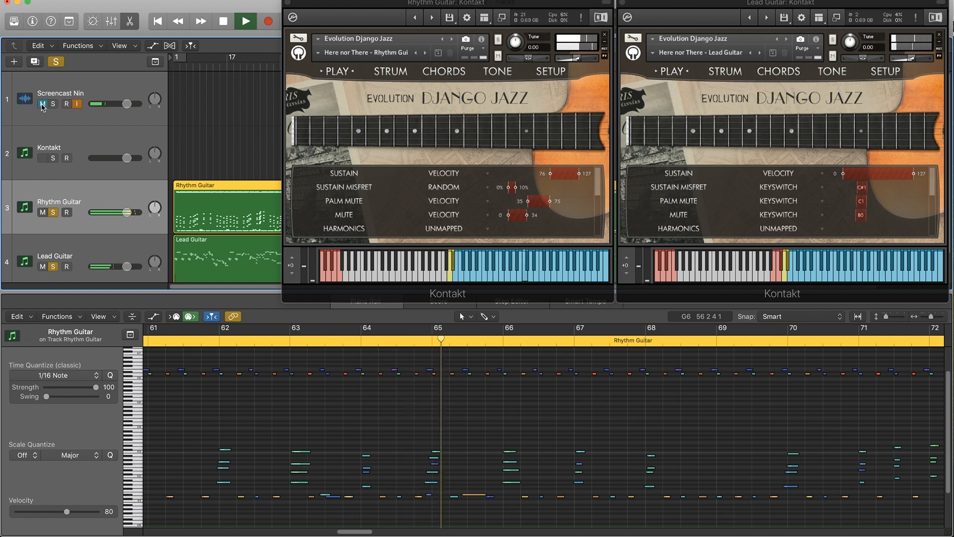
click(223, 22)
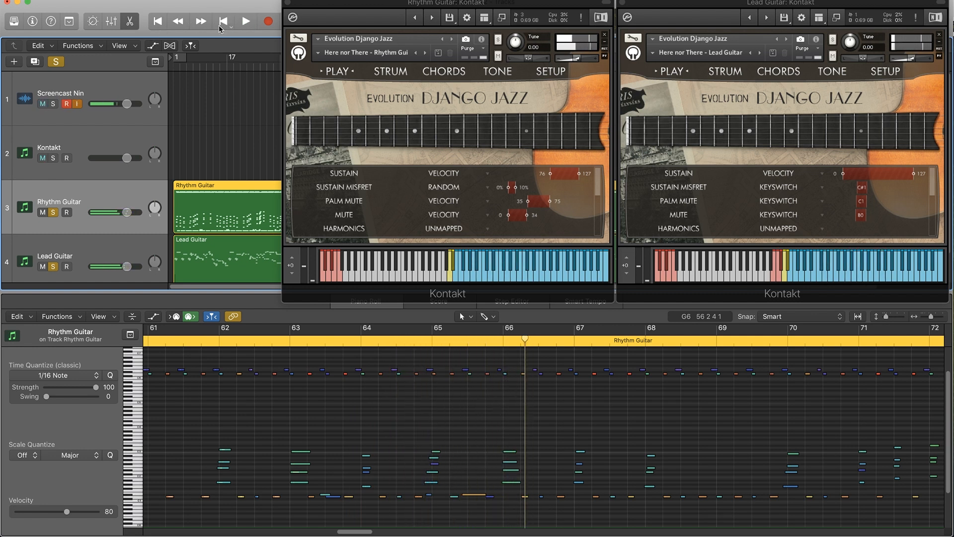
click(54, 213)
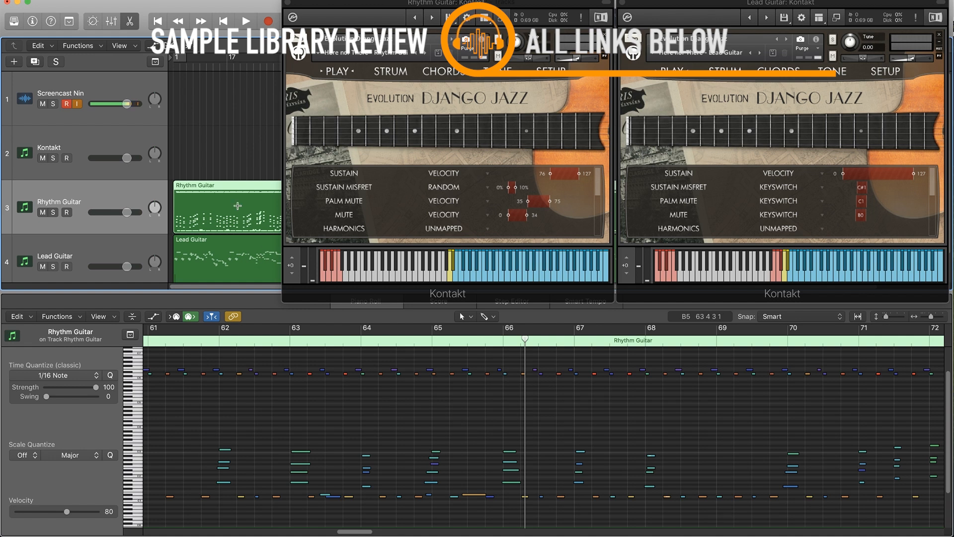
Mute the Lead Guitar track and display the Rhythm Guitar region from bar 1 in the piano roll.
click(187, 168)
click(43, 267)
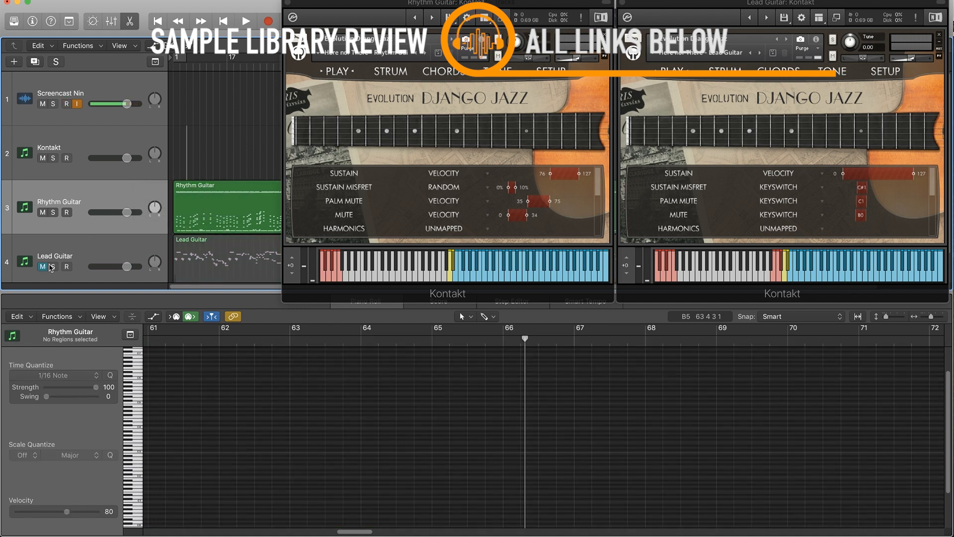
click(108, 251)
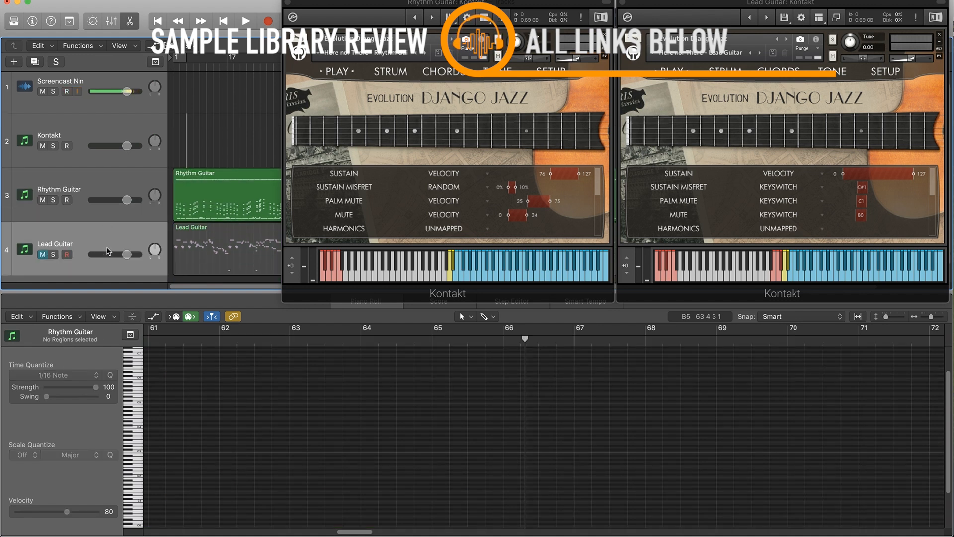
click(235, 193)
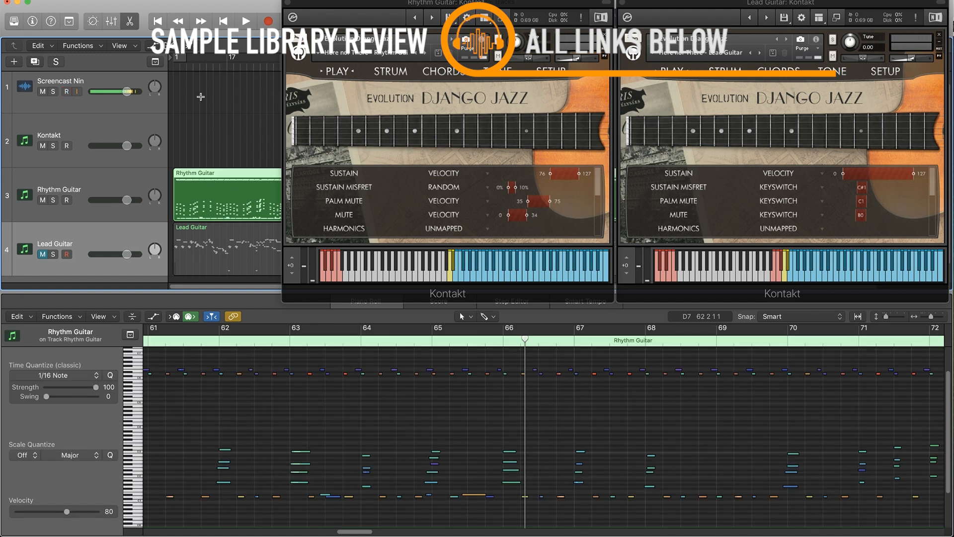
click(184, 62)
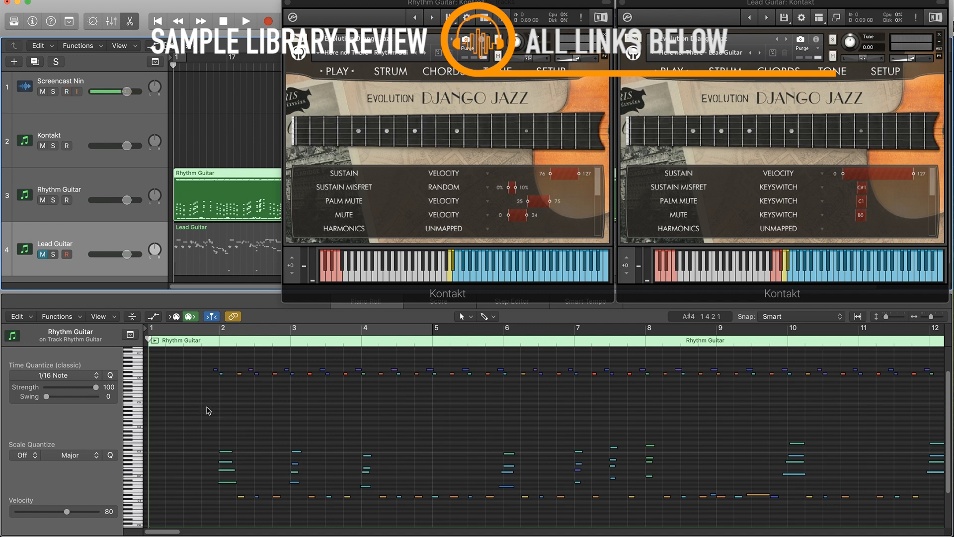
Select the high notes in bars 2 and 3, and ready the Rhythm Guitar track for playing with its Kontakt keyboard shifted to +3.
drag(202, 359, 357, 404)
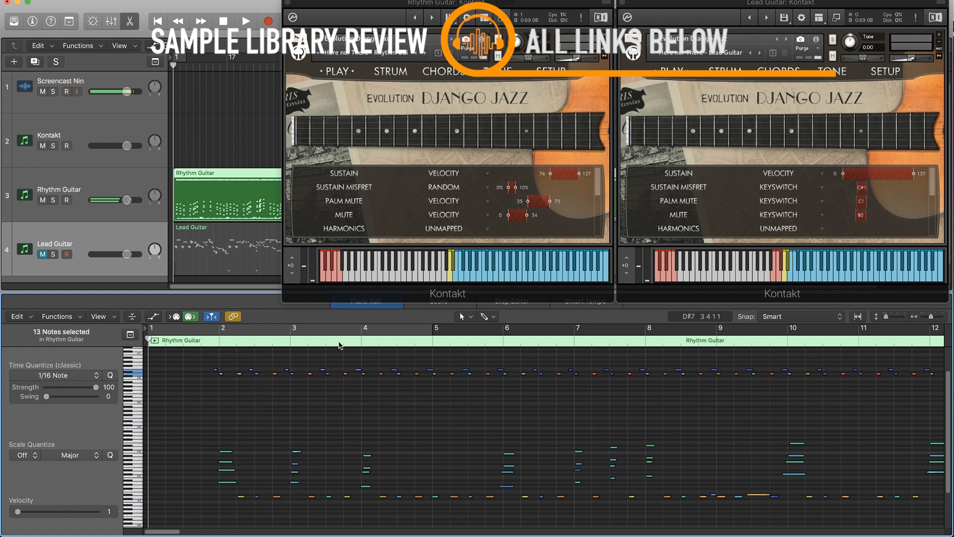
click(293, 258)
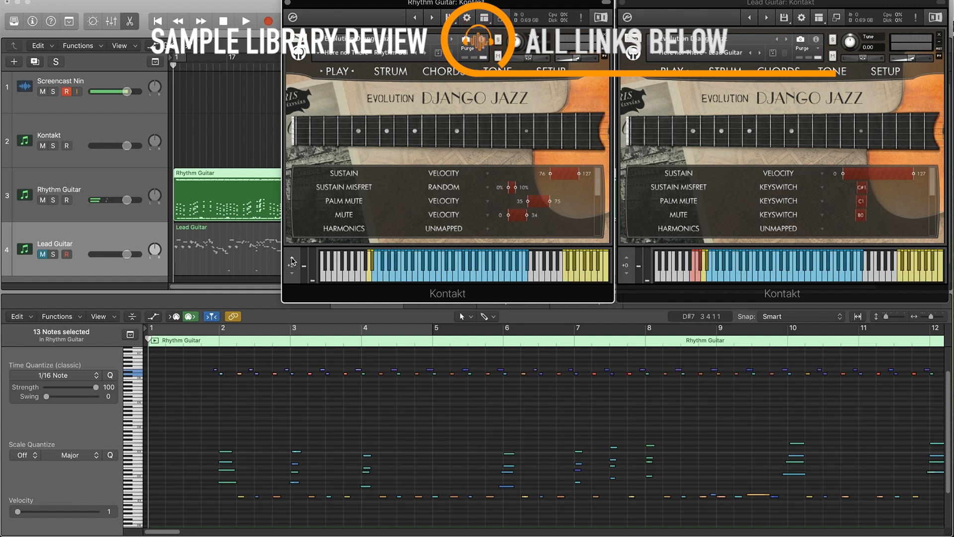
click(292, 258)
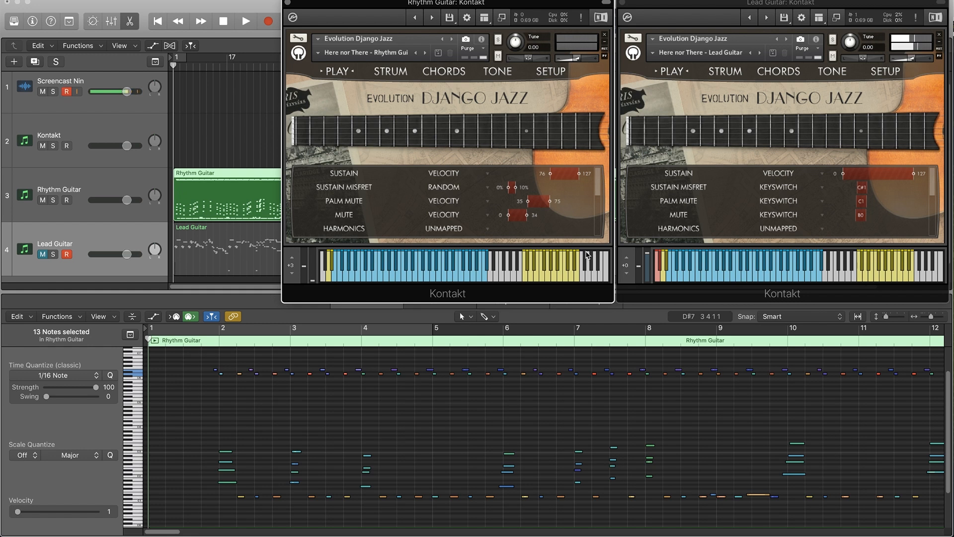
click(117, 187)
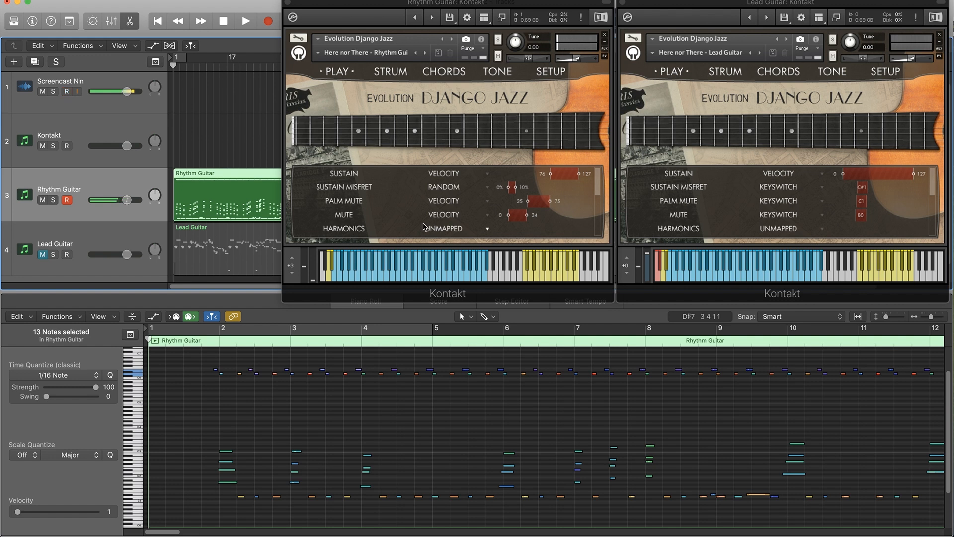
Mute the rhythm region's chord and low notes before bar 6, play back the remaining high notes, and unmute the lower ones.
drag(196, 422, 493, 521)
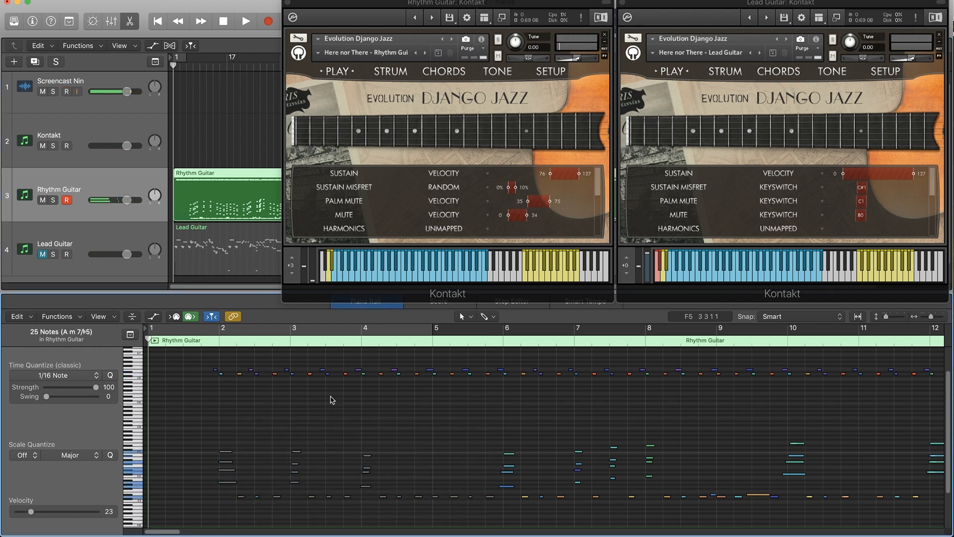
click(185, 341)
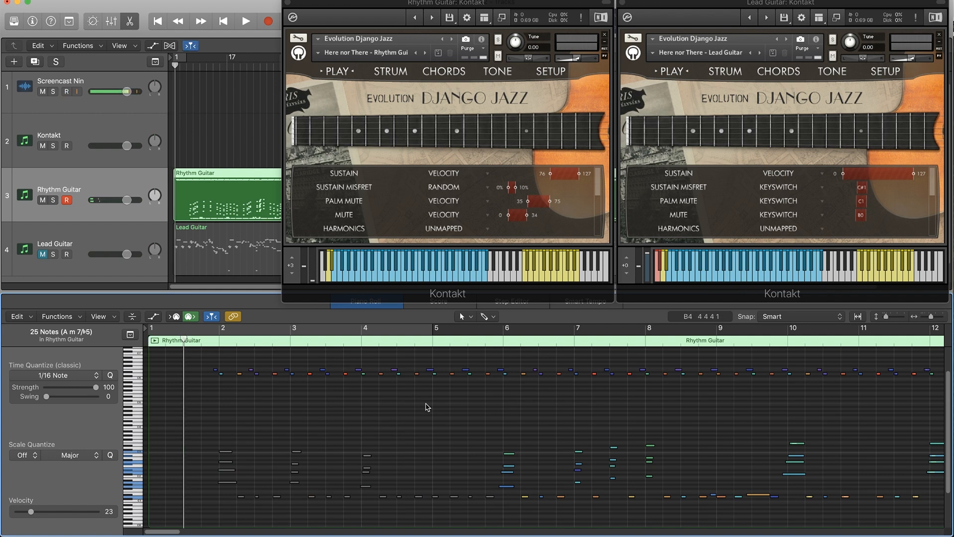
key(space)
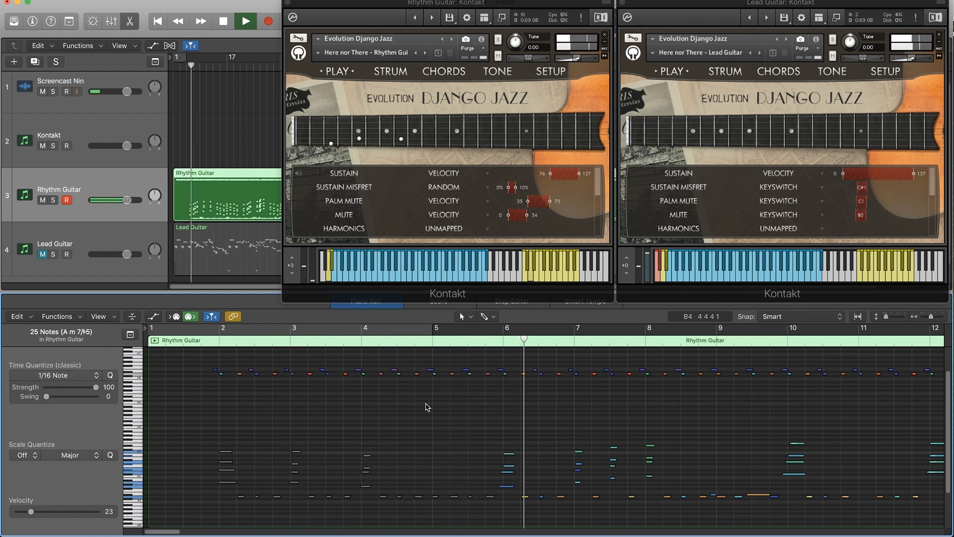
key(space)
drag(213, 424, 492, 514)
click(211, 426)
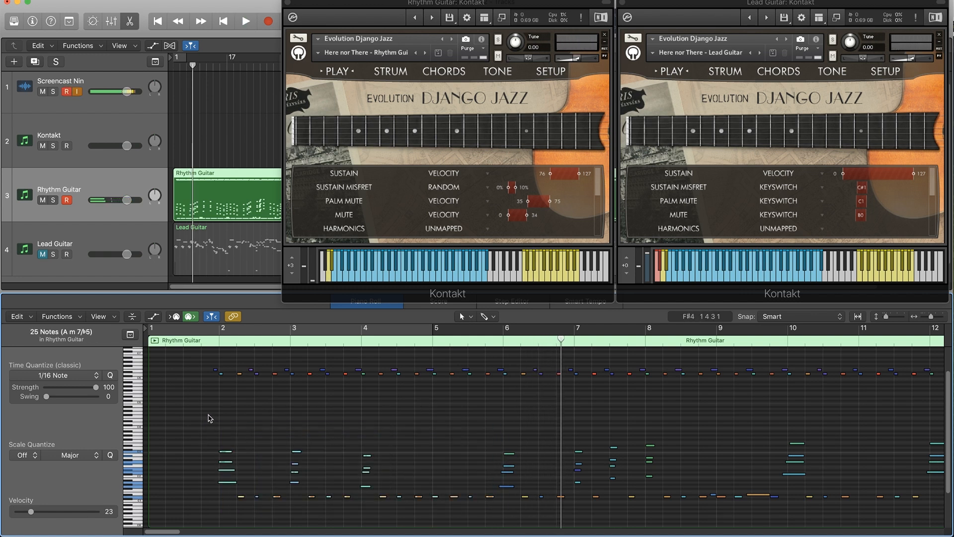
Mute the rhythm region's high notes before bar 6, with the playhead before bar 2, and shift the Rhythm Guitar's Kontakt keyboard to +2.
drag(214, 359, 503, 396)
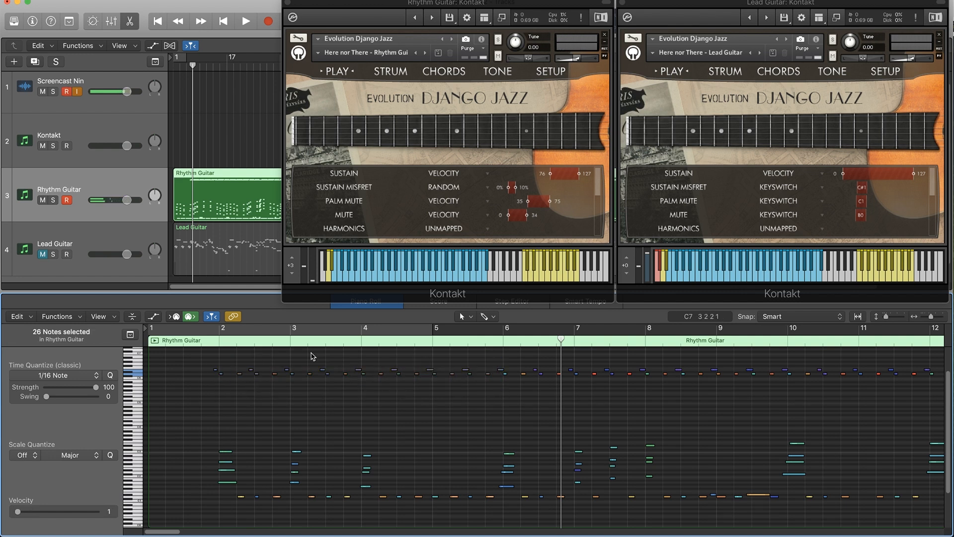
click(201, 343)
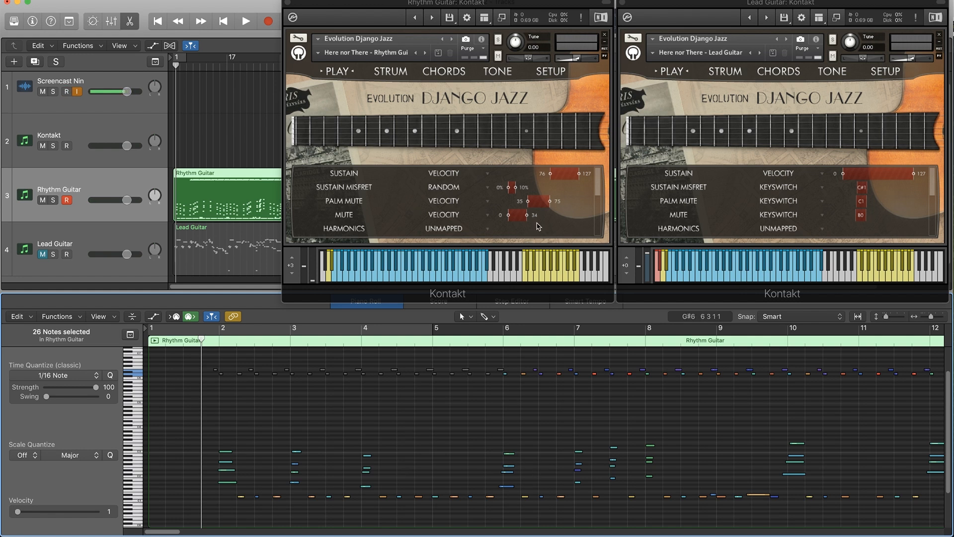
click(291, 273)
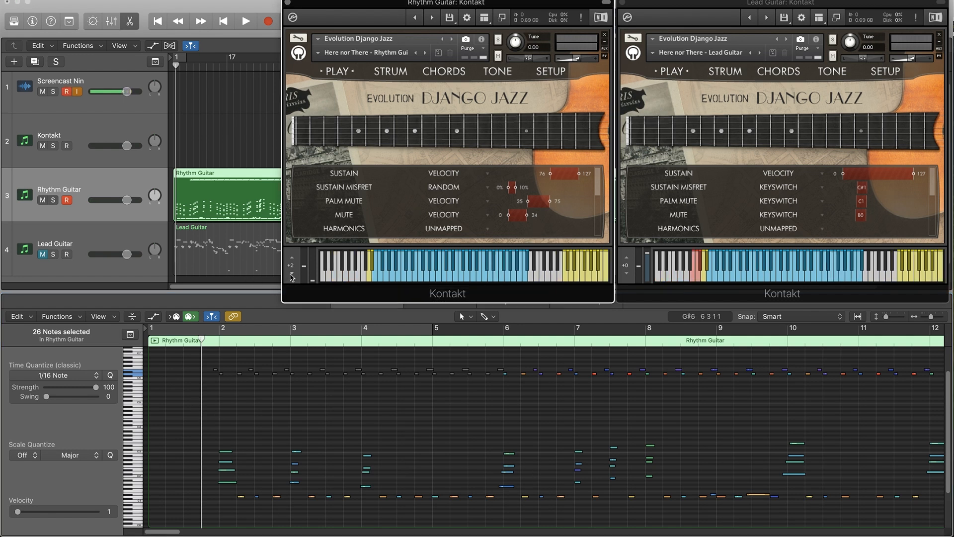
Play back the remaining chord and low notes up to bar 6, and point out the low yellow keys on the Rhythm Guitar's Kontakt keyboard.
key(space)
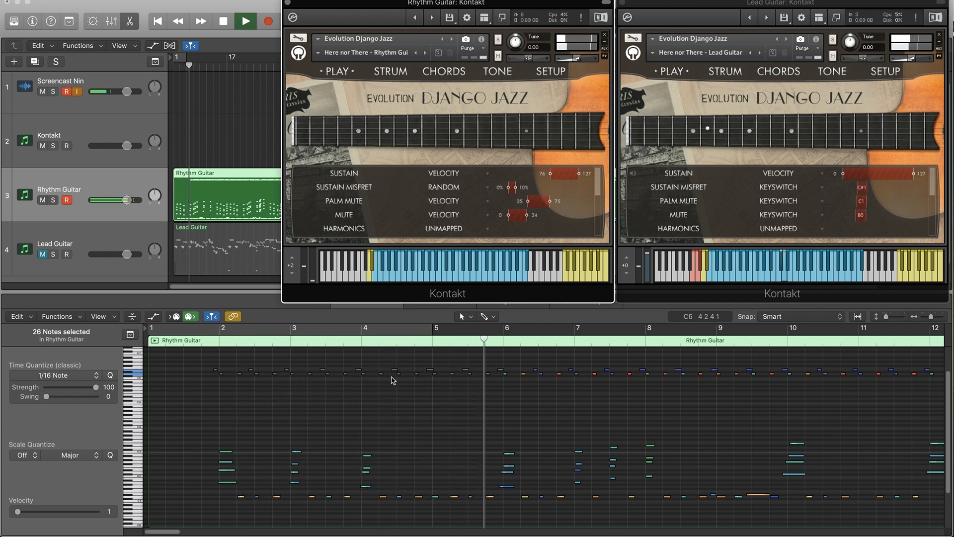
key(space)
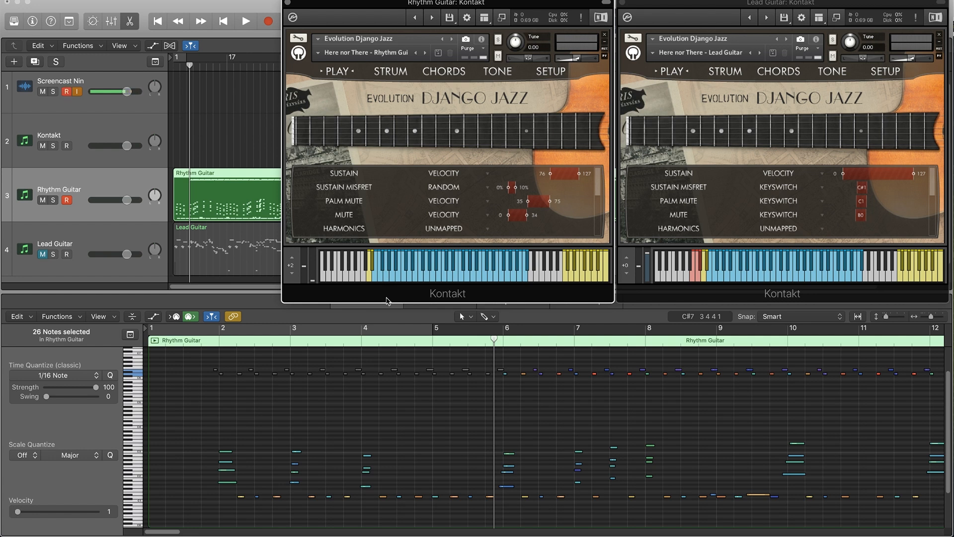
click(370, 280)
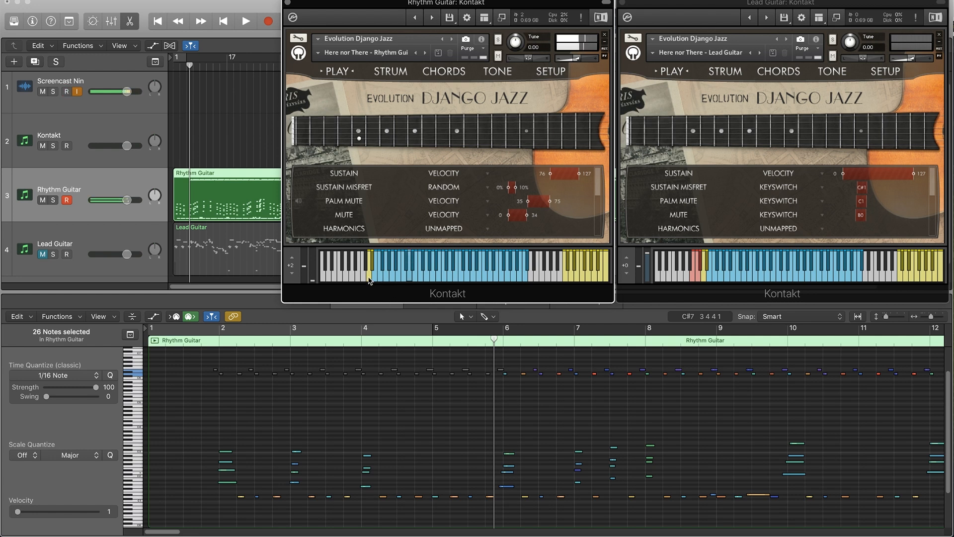
click(367, 280)
click(367, 278)
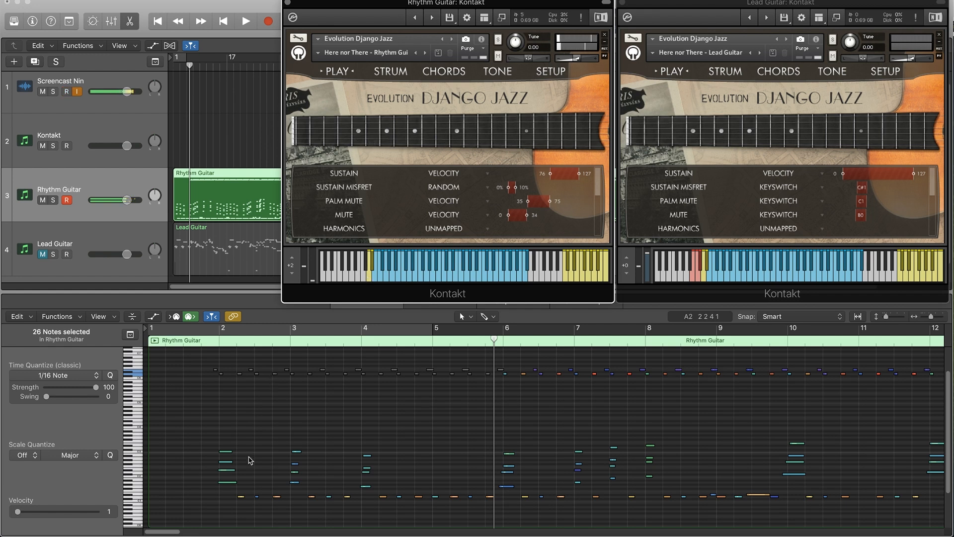
Set a cycle range from just before bar 2 to bar 4 and play back its chord and low notes.
drag(221, 329, 291, 329)
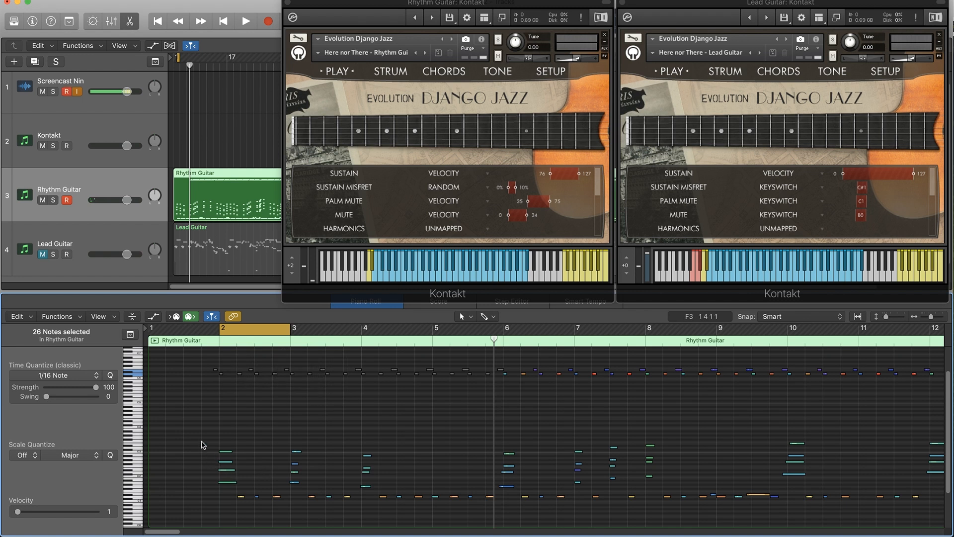
drag(204, 441, 281, 512)
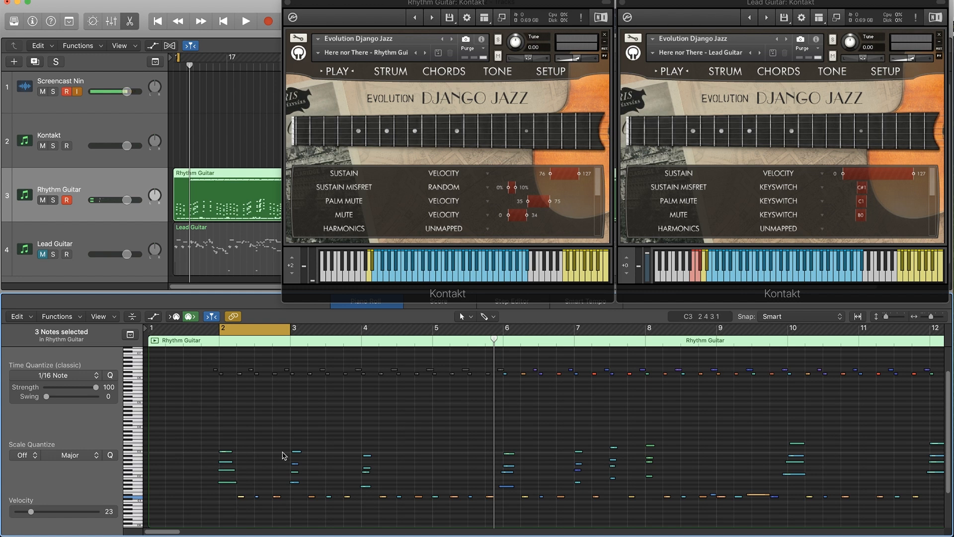
key(space)
drag(207, 329, 361, 329)
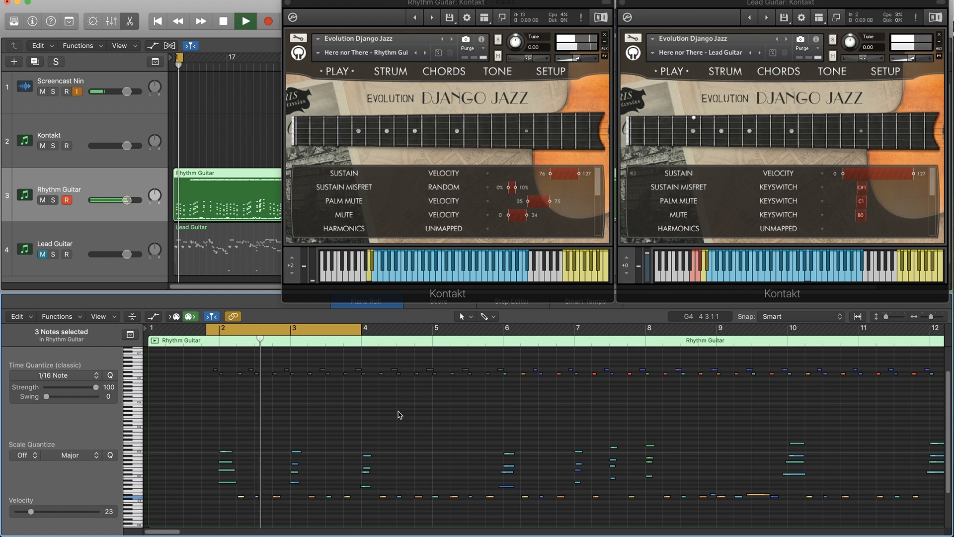
key(space)
Unmute the high notes before bar 6 and play back the cycled bars with all rhythm notes sounding.
drag(197, 361, 503, 386)
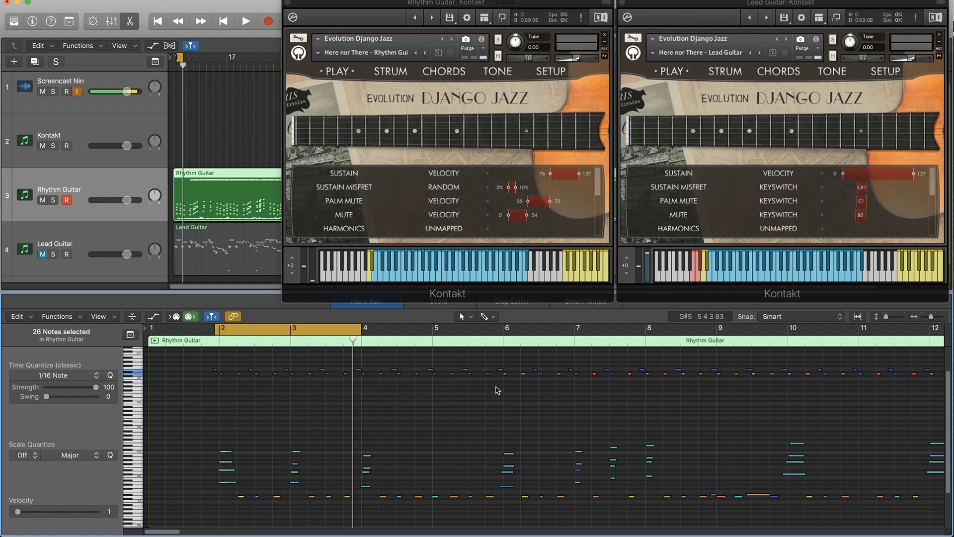
click(256, 324)
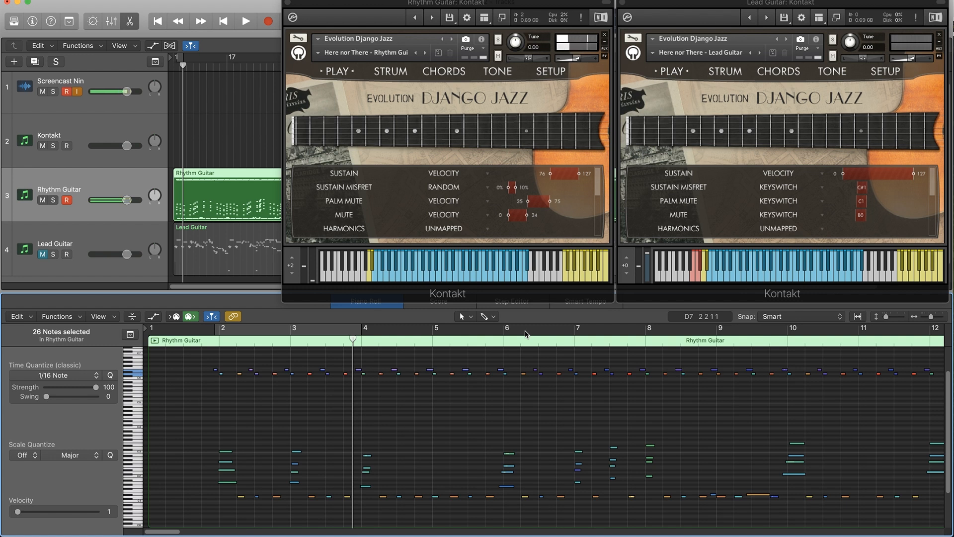
click(333, 329)
key(space)
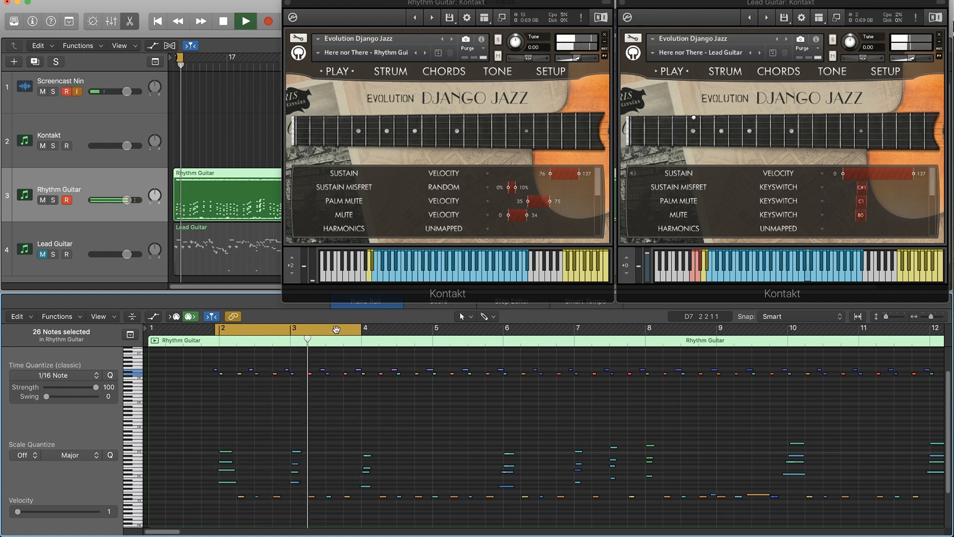
key(space)
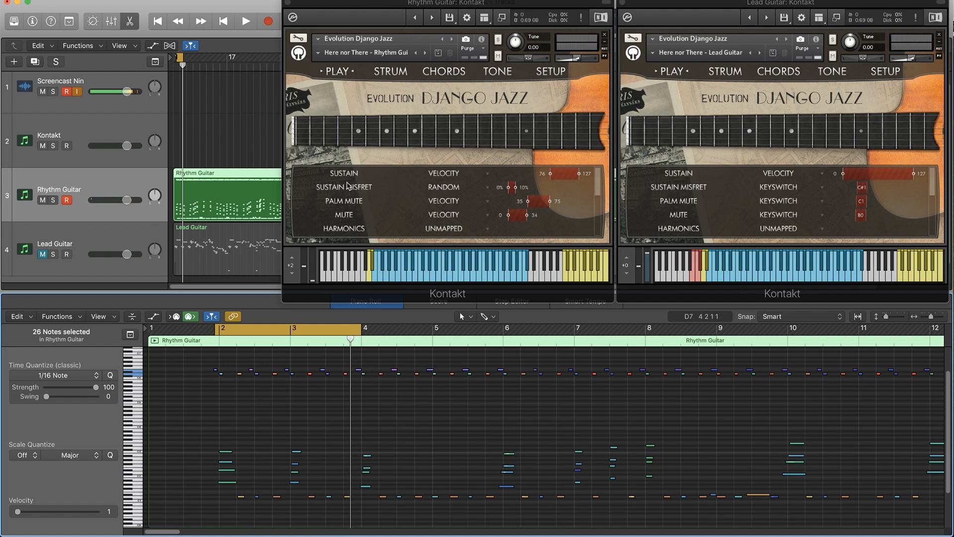
Look through the Rhythm Guitar's articulation list and set the Sustain Misfret mapping to Unmapped.
drag(599, 192, 606, 139)
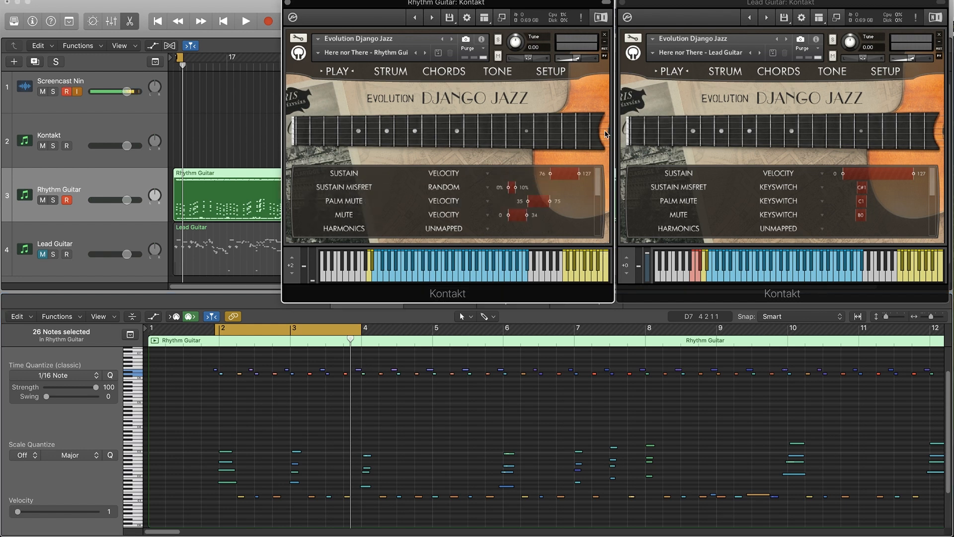
scroll(389, 189, down, 8)
scroll(389, 184, up, 8)
click(445, 174)
click(591, 182)
click(460, 189)
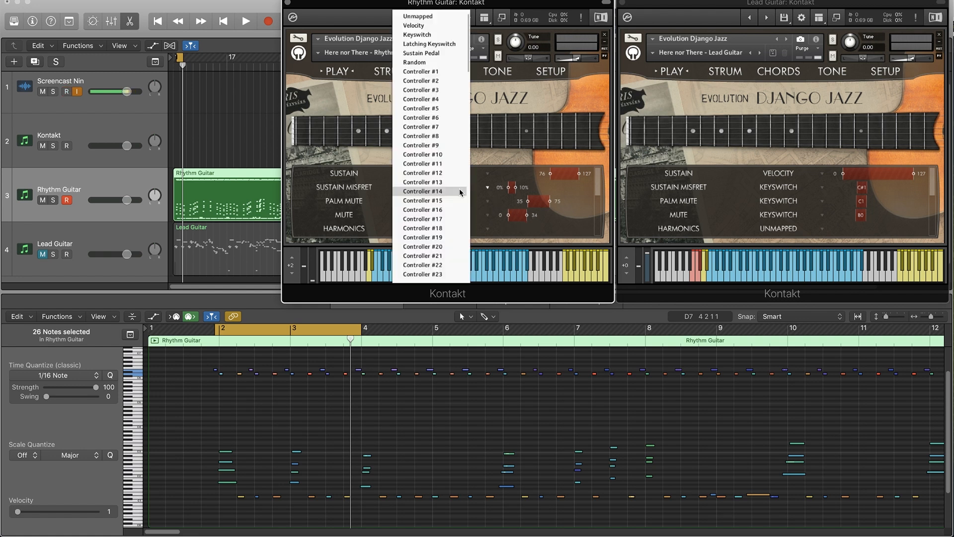
click(461, 18)
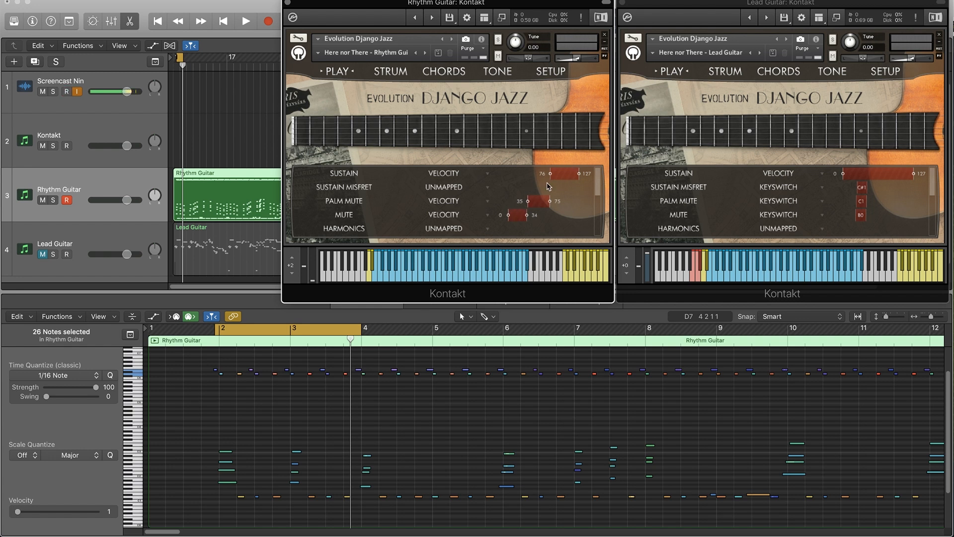
Play the Rhythm Guitar live with the narration track muted, and set the Sustain Misfret mapping to Random.
double_click(43, 200)
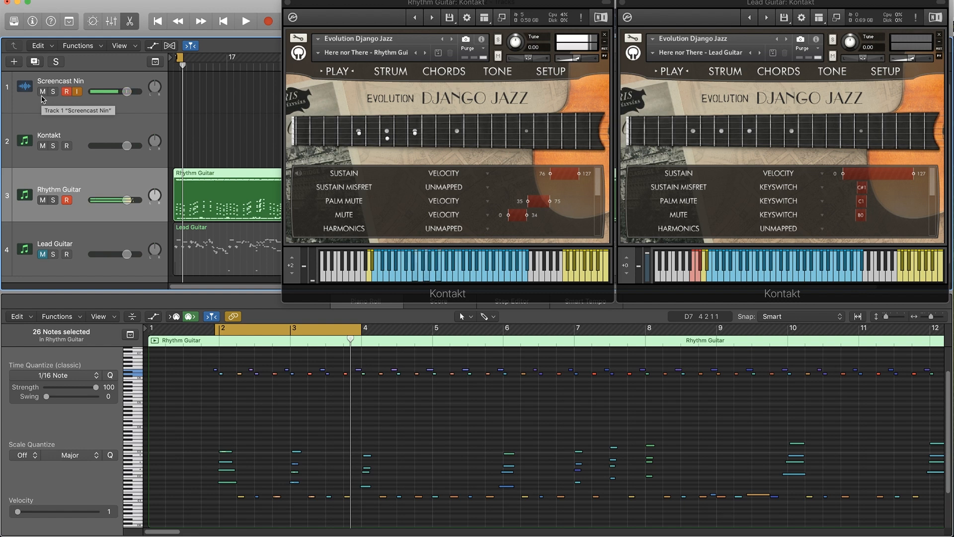
click(42, 95)
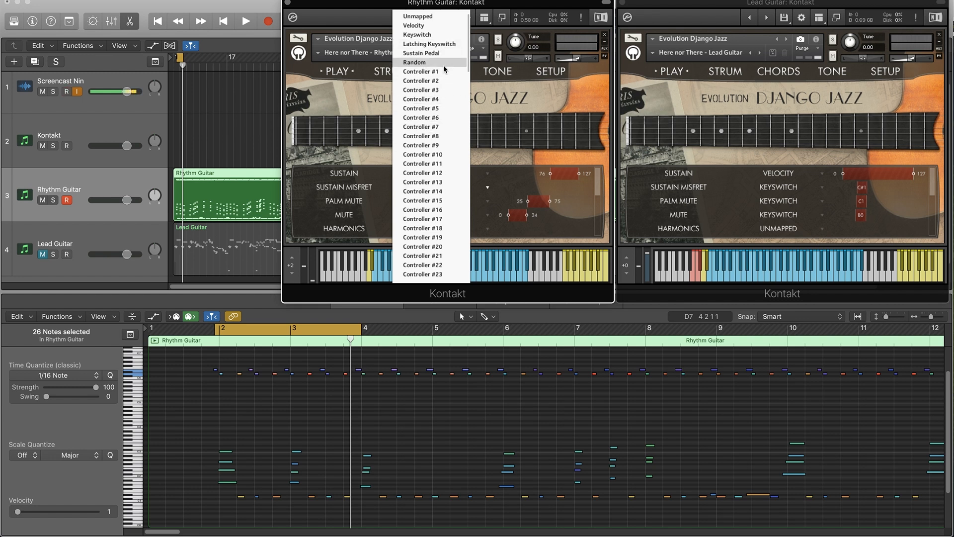
click(444, 64)
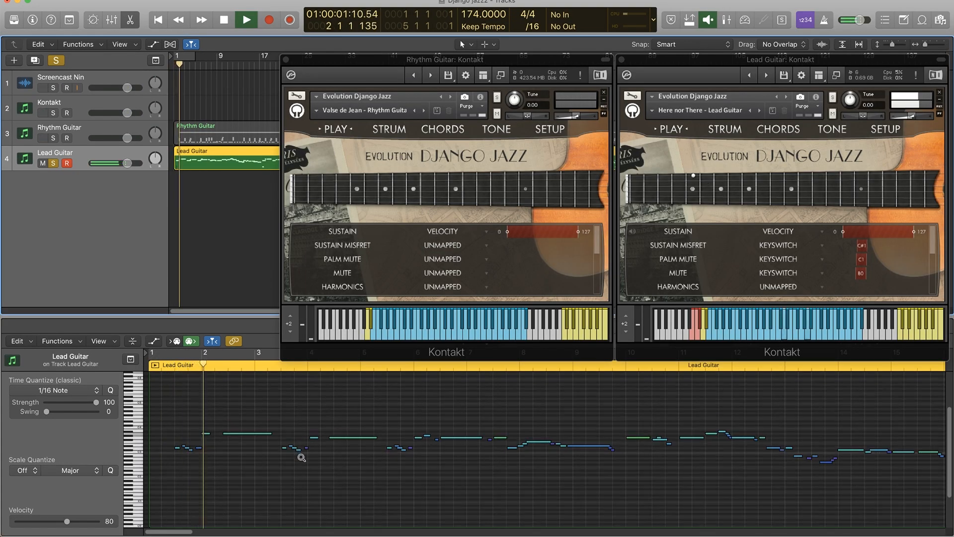
Follow the soloed Lead Guitar part in the piano roll during playback, then stop it and clear the solo.
scroll(302, 458, down, 2)
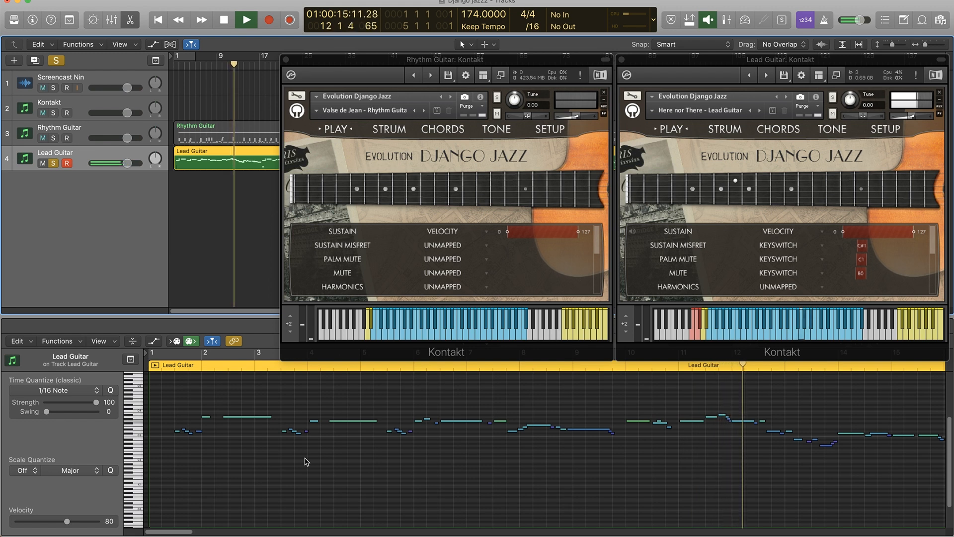
scroll(278, 477, down, 5)
scroll(280, 479, down, 1)
scroll(645, 447, up, 5)
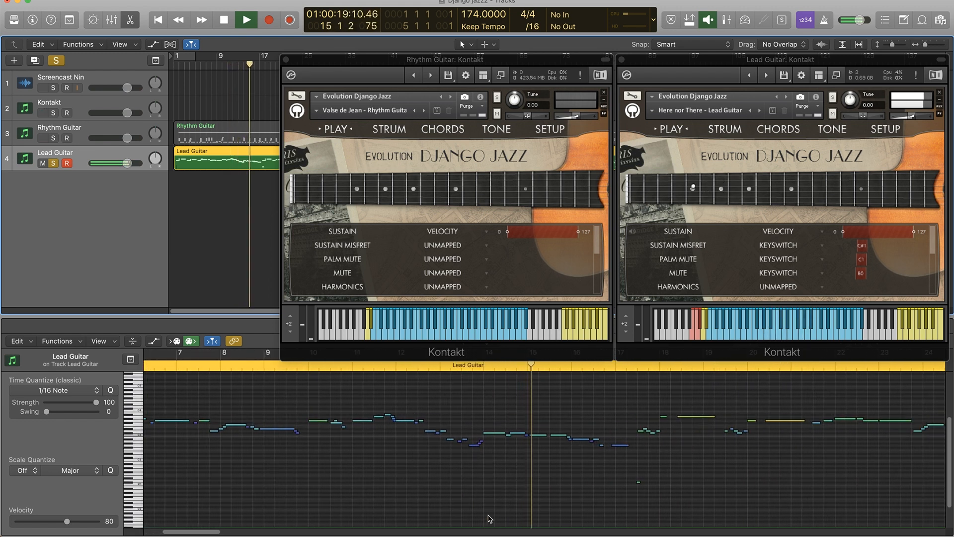
drag(195, 532, 208, 532)
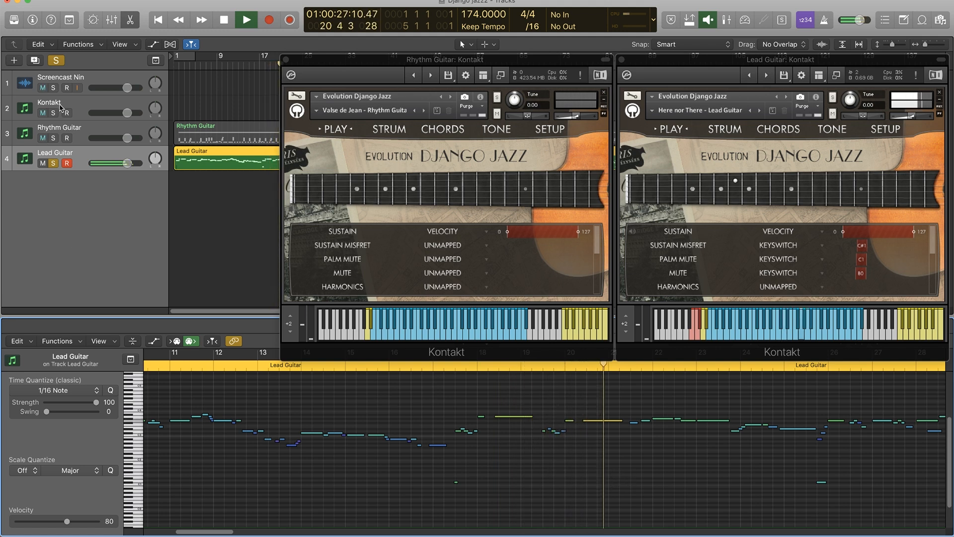
key(space)
click(52, 163)
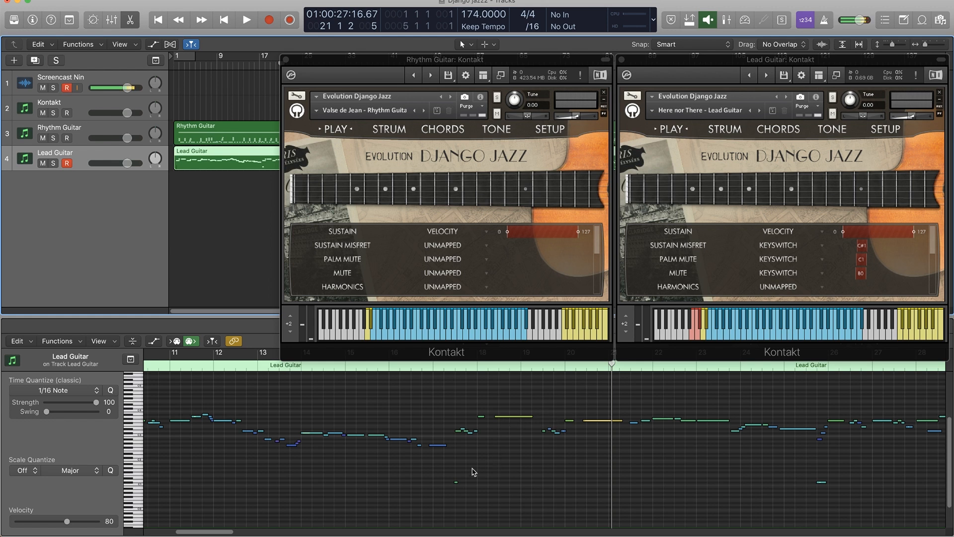
Bring the Lead Guitar's low note near bar 17 into view, and play the instrument live with the narration track temporarily muted.
drag(199, 533, 177, 533)
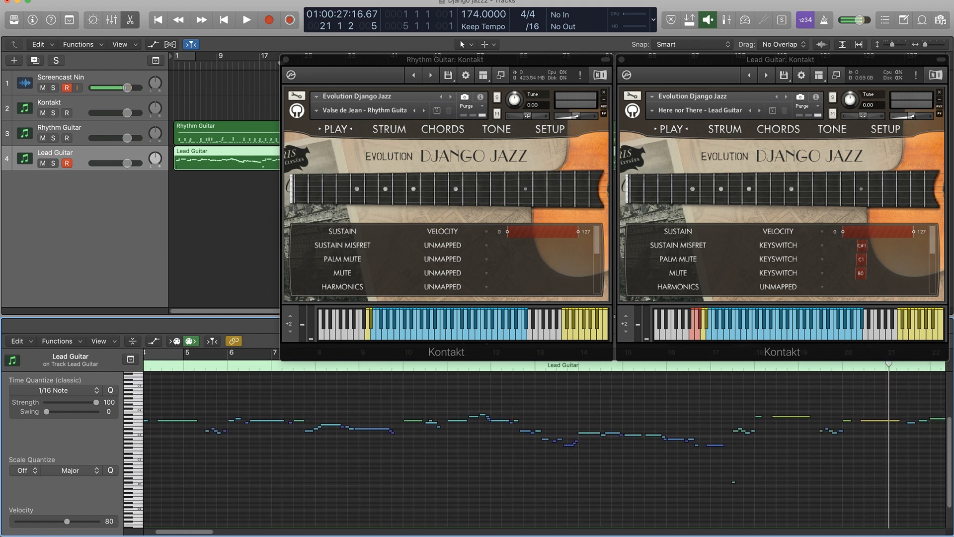
drag(200, 531, 208, 530)
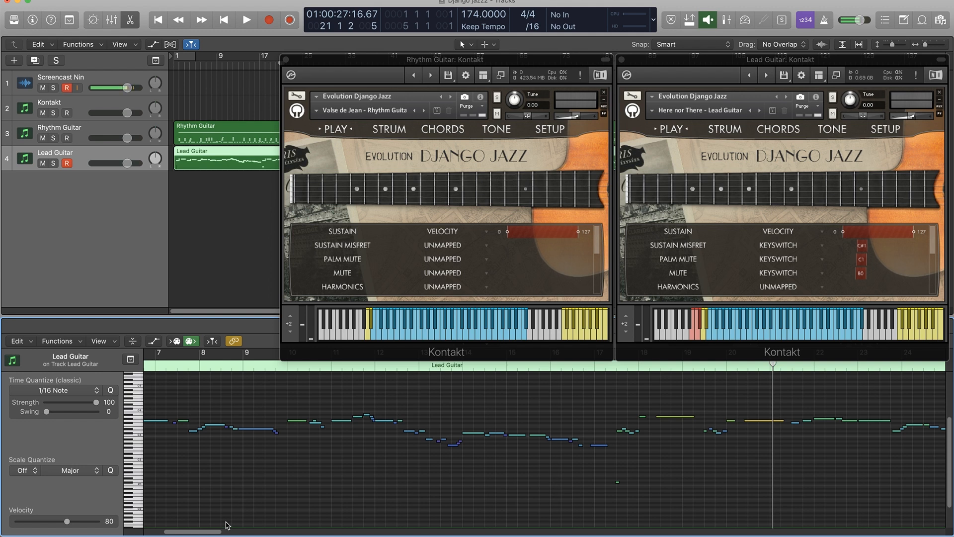
click(42, 89)
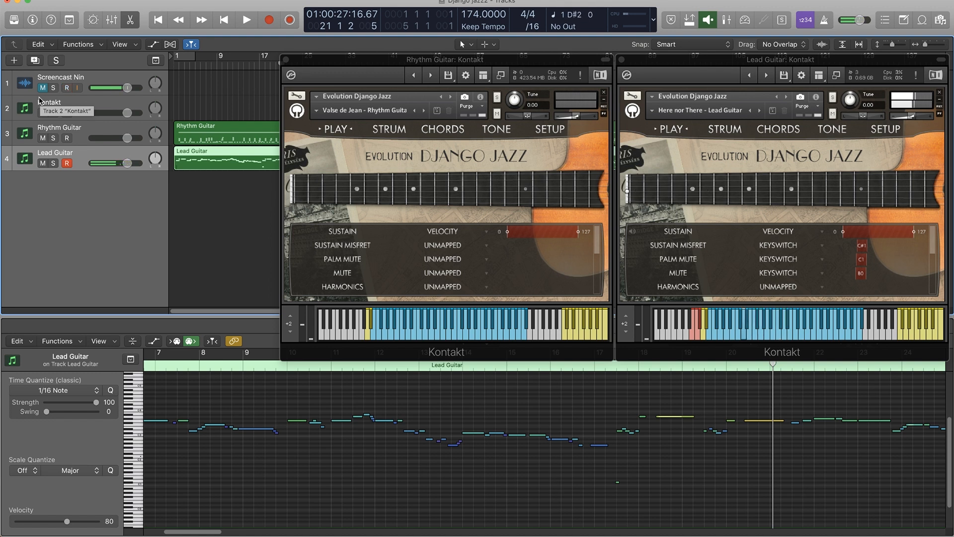
click(44, 88)
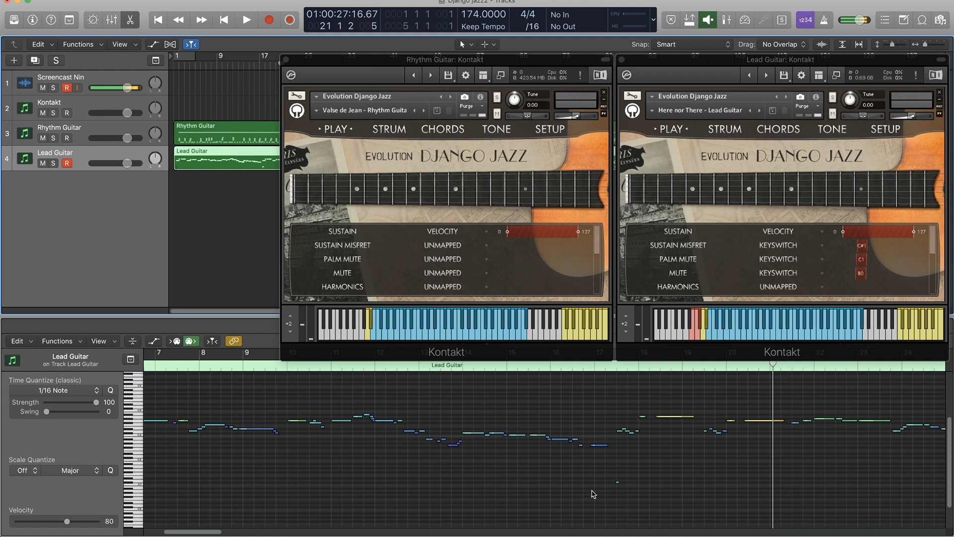
Inspect the low note near bar 17 in the Lead Guitar region and play back the phrase from there to bar 19.
click(618, 481)
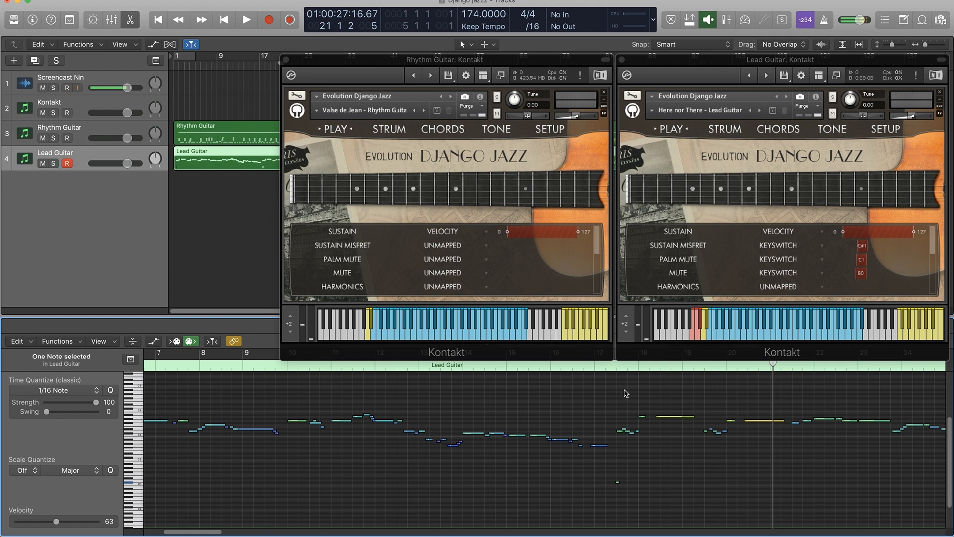
drag(635, 476, 617, 483)
click(618, 483)
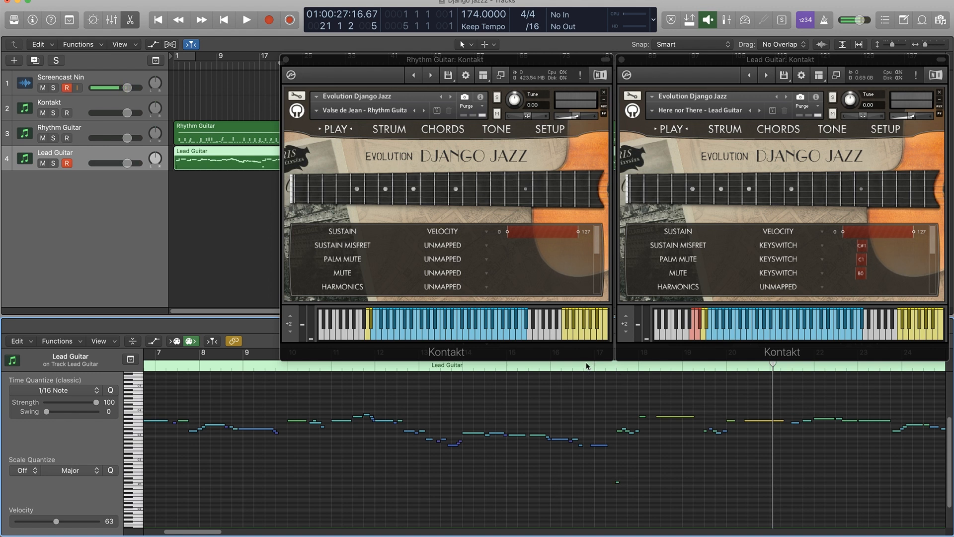
click(607, 366)
key(space)
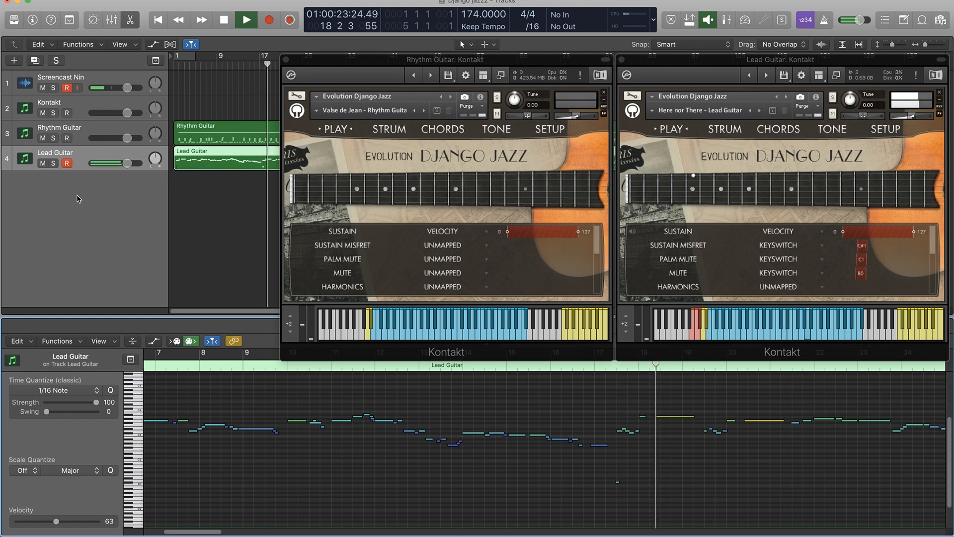
key(space)
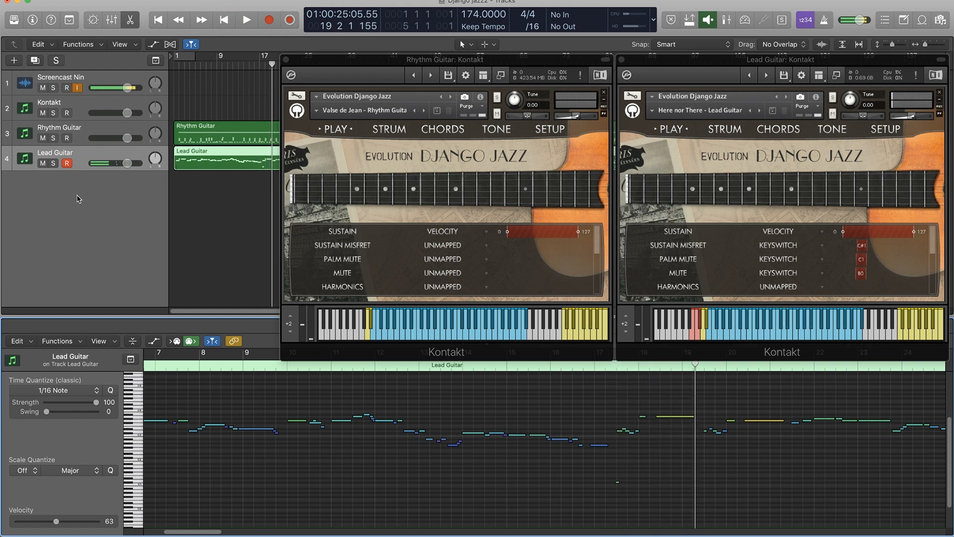
Examine the Lead Guitar's notes around bars 14 to 24 in the piano roll, up close and in overview.
key(super+Left)
key(super+Left)
key(super+Left)
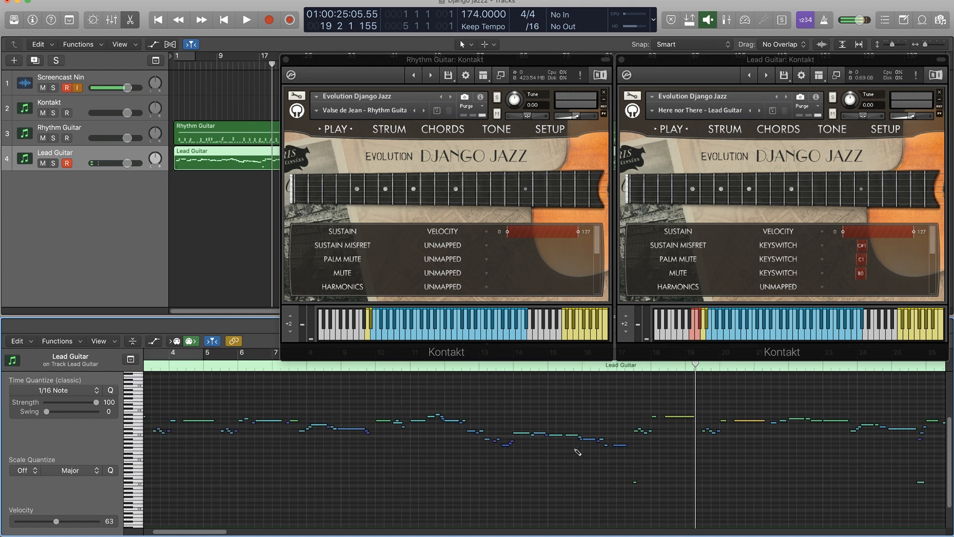
key(super+Right)
key(super+Right)
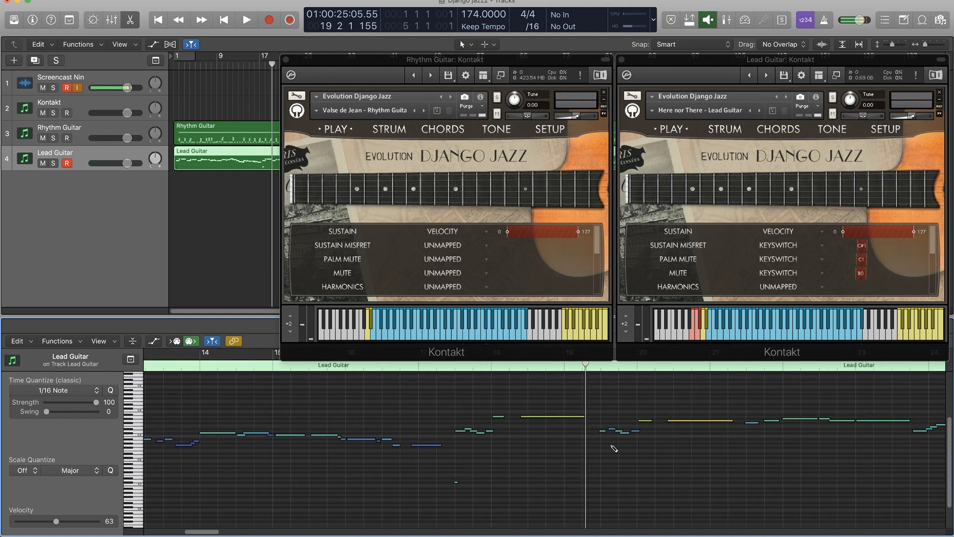
mouse_move(614, 433)
key(super+Right)
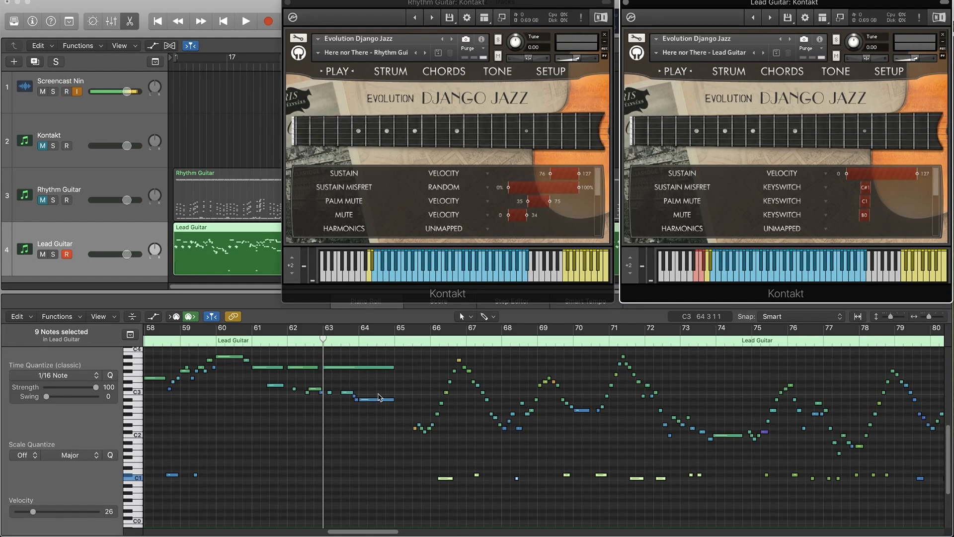
Play back the Lead Guitar phrase from bar 65 to about bar 73 with the narration track temporarily muted.
click(399, 341)
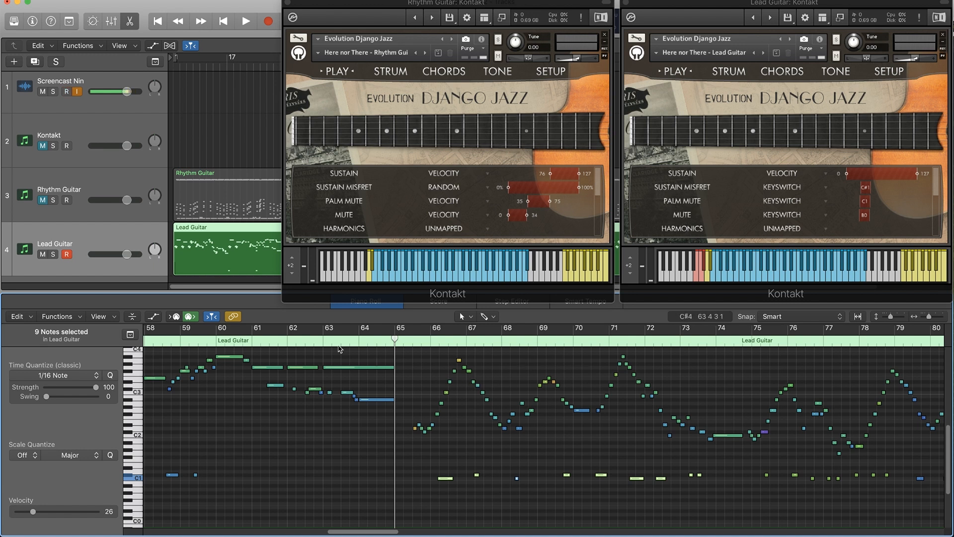
click(42, 91)
key(space)
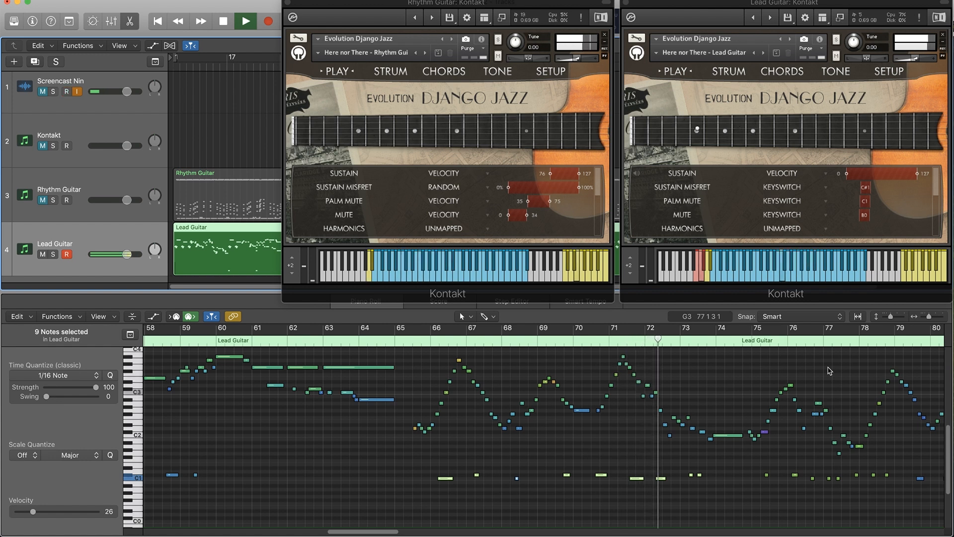
key(space)
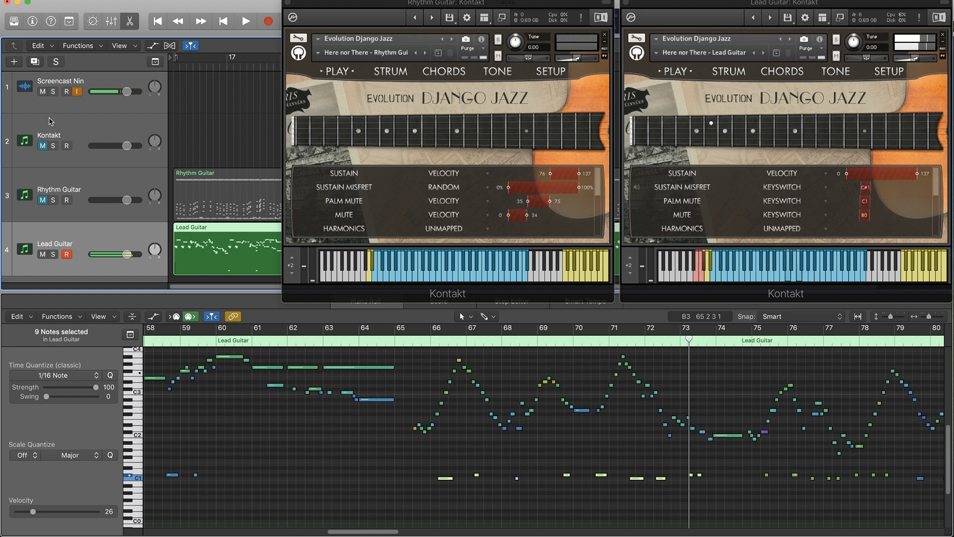
click(43, 92)
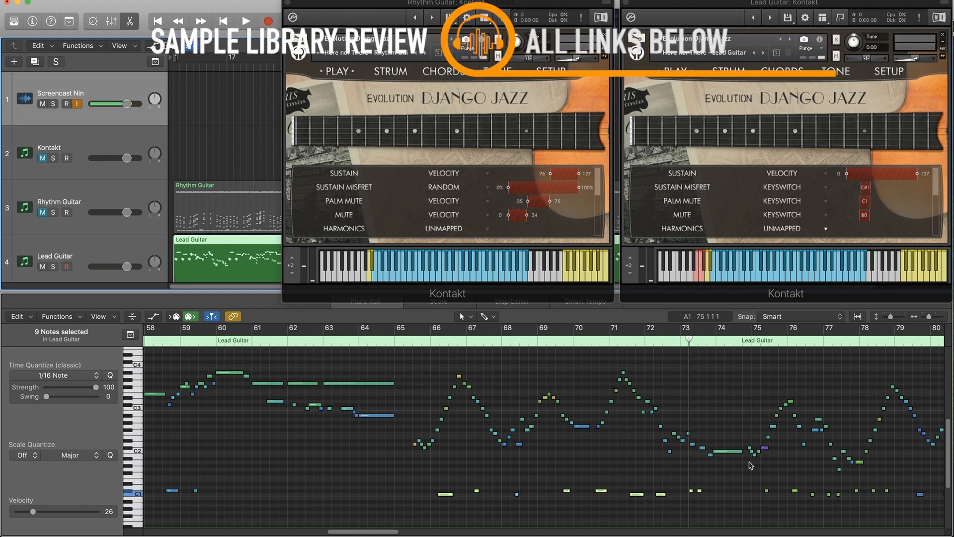
Browse the whole articulation list of the Lead Guitar instrument and view its keyswitch notes around bars 59 to 86.
mouse_move(383, 531)
mouse_down()
mouse_move(420, 533)
mouse_move(394, 532)
mouse_up()
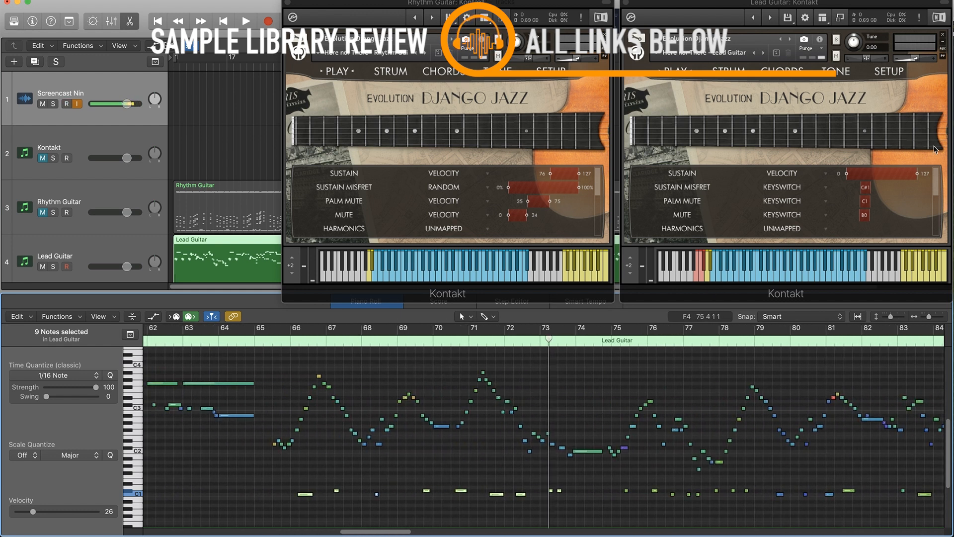
click(936, 197)
scroll(936, 198, down, 3)
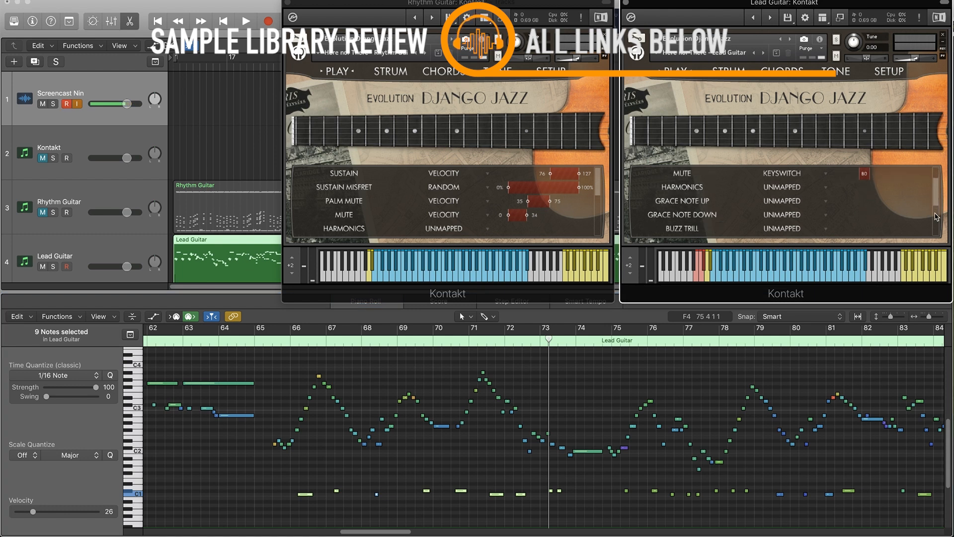
drag(937, 219, 940, 272)
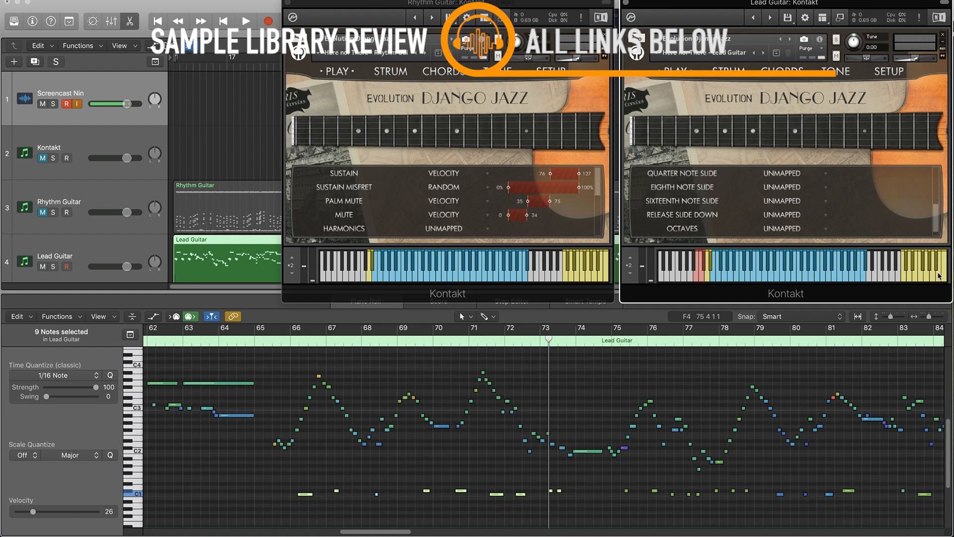
drag(940, 275, 943, 96)
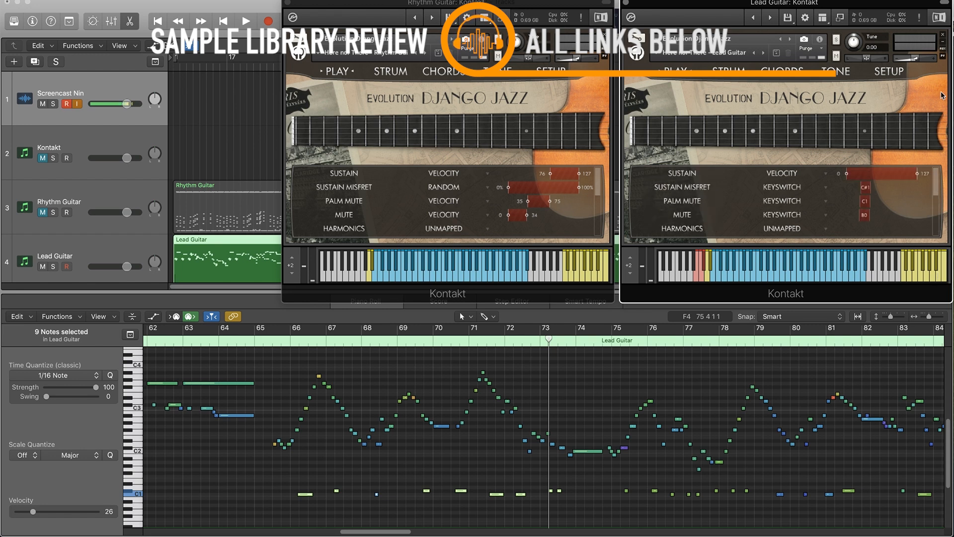
key(super+Left)
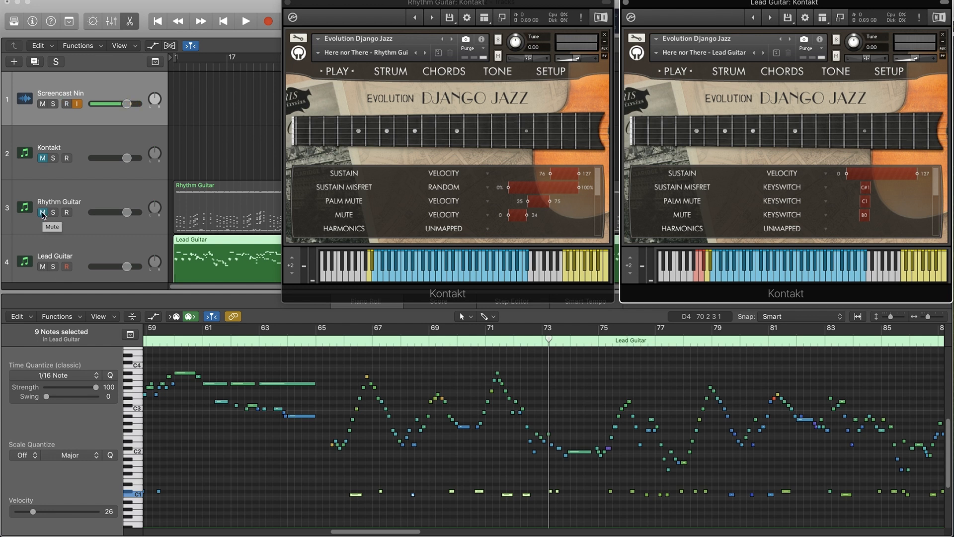
Unmute the Rhythm Guitar and mute the Lead Guitar, with the rhythm region shown and the playhead near its start.
click(43, 213)
click(219, 190)
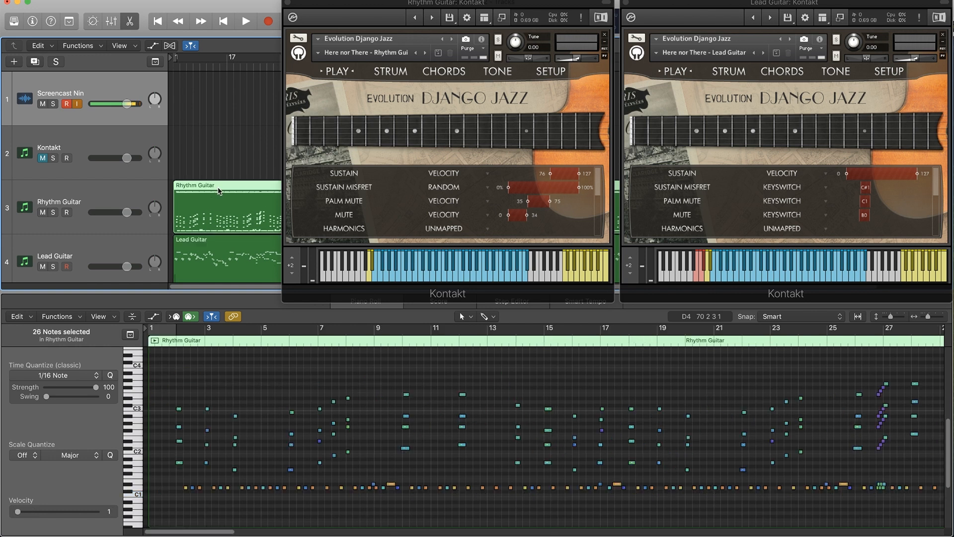
click(44, 267)
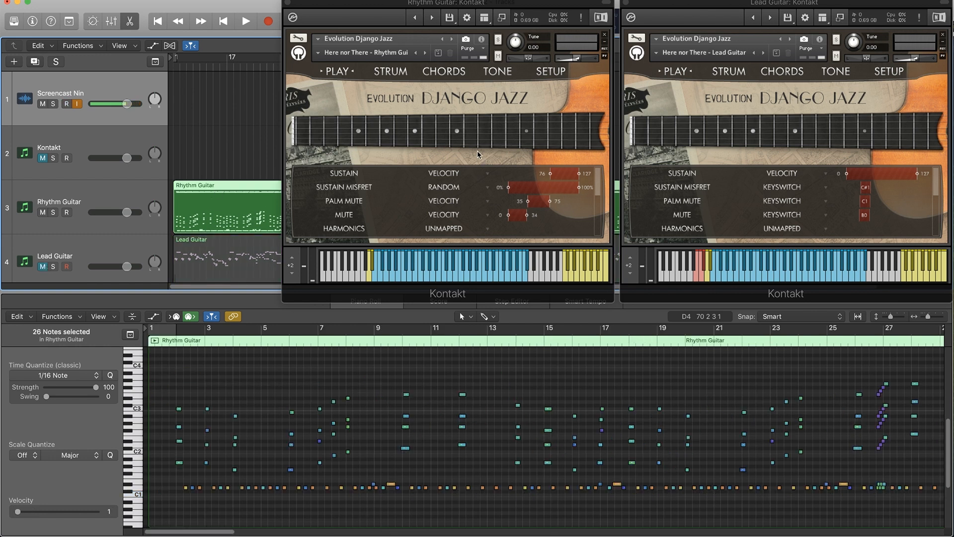
click(177, 65)
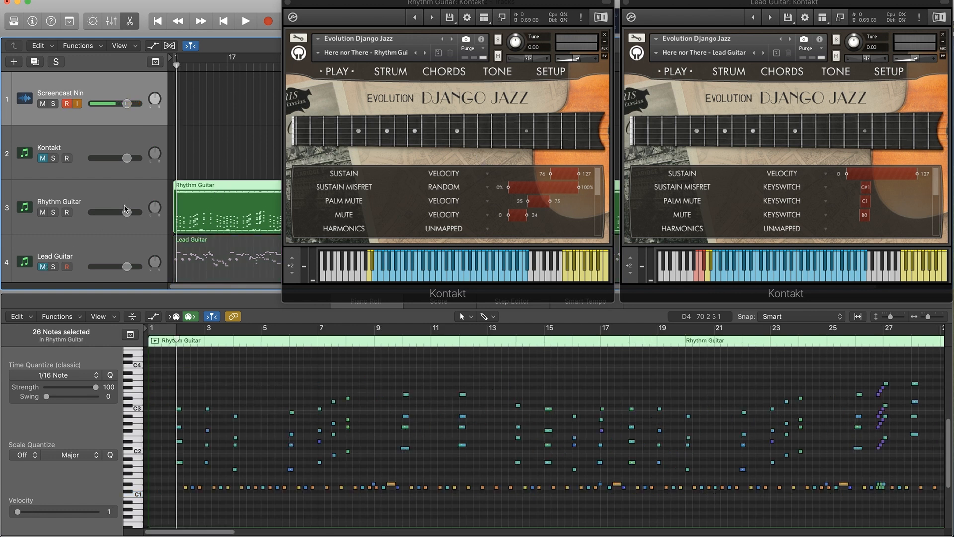
Play back the rhythm part to about bar 16 while adjusting the Rhythm Guitar track's volume to -2.7 dB.
drag(127, 212, 98, 212)
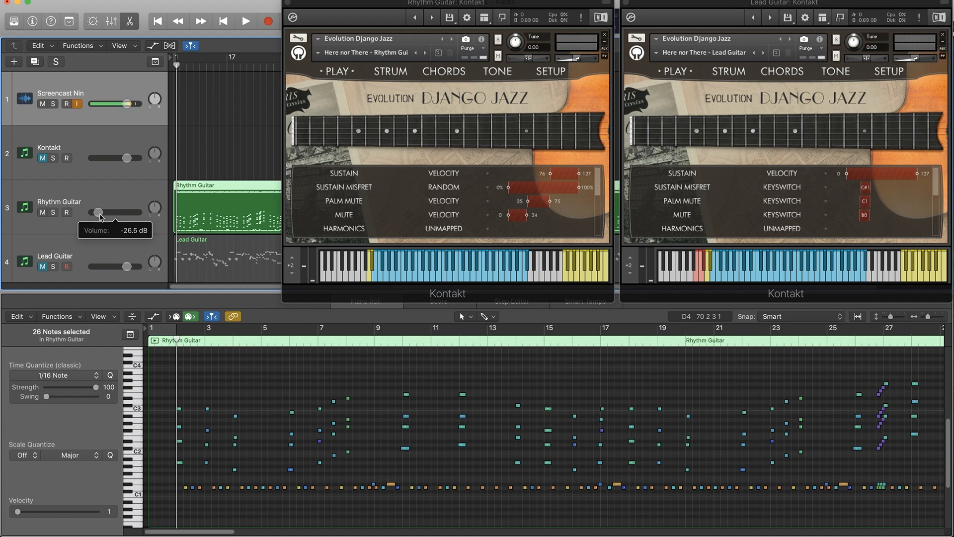
key(space)
drag(98, 212, 107, 212)
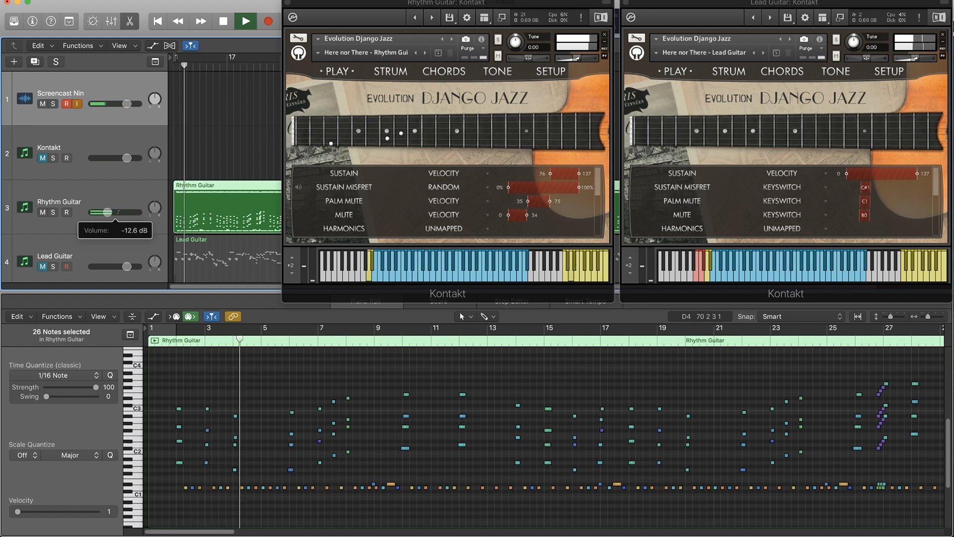
drag(121, 213, 128, 212)
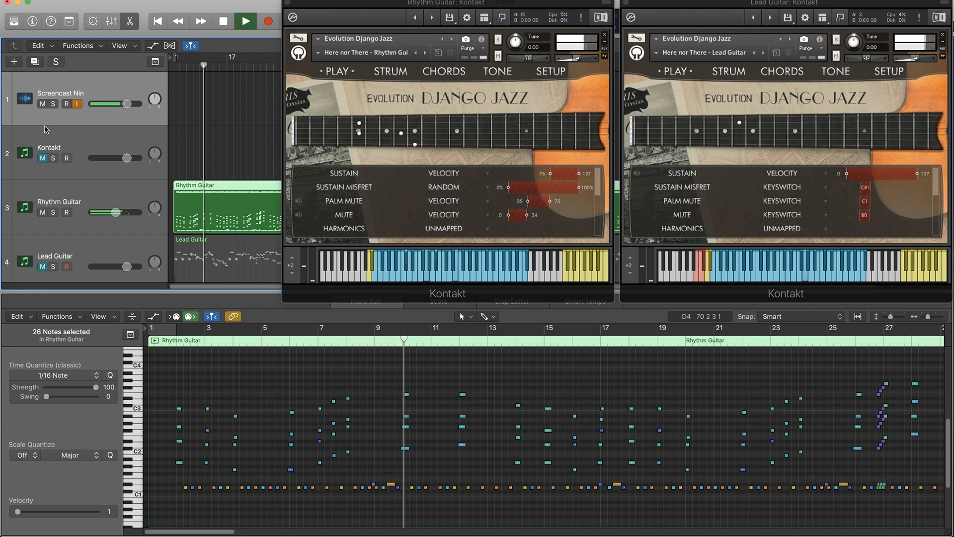
drag(115, 213, 121, 213)
key(space)
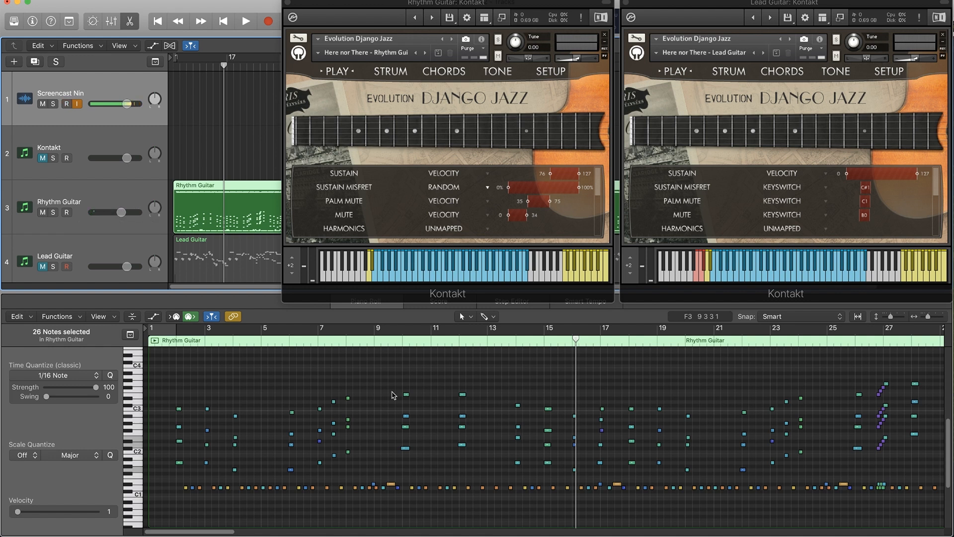
With the piano roll hidden, view the strum preset list of the Rhythm Guitar instrument and close the instrument window.
key(x)
key(x)
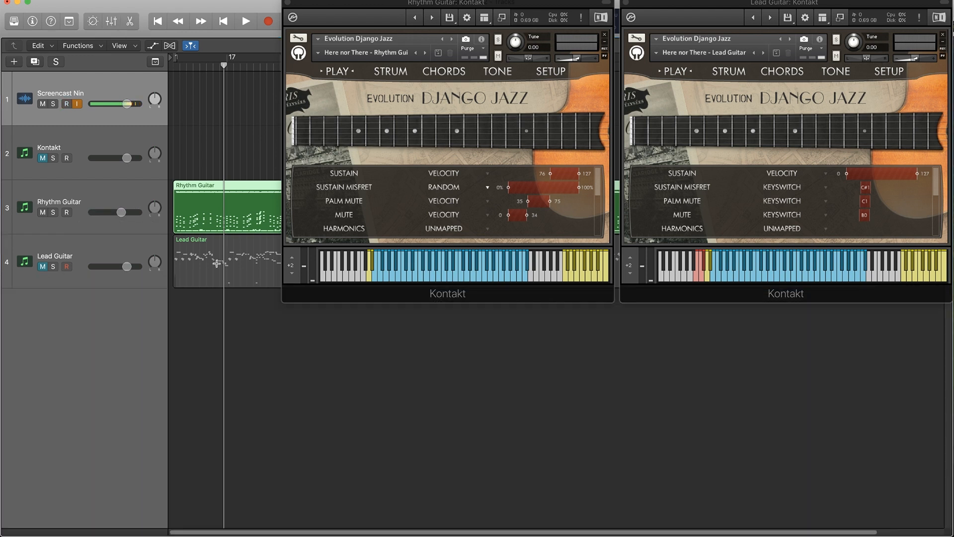
click(128, 195)
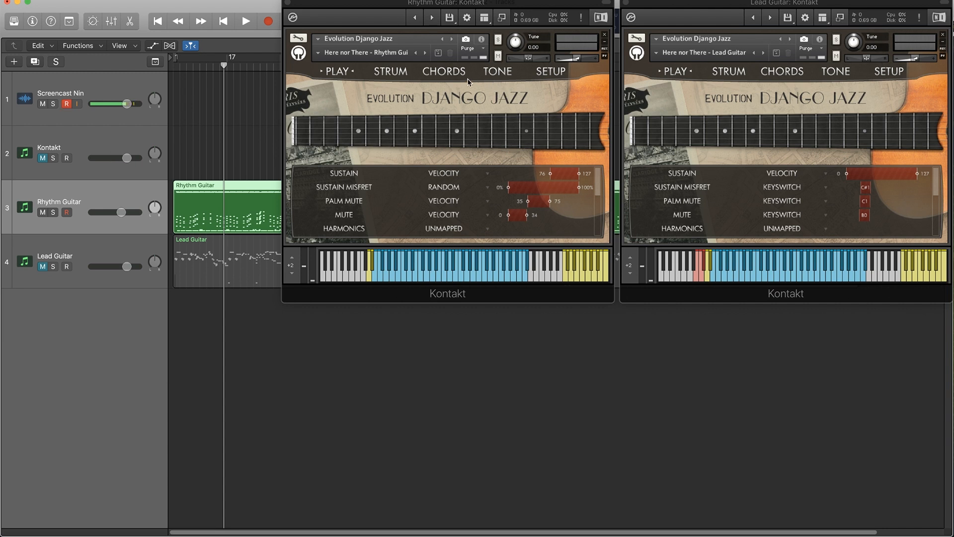
click(449, 72)
click(391, 71)
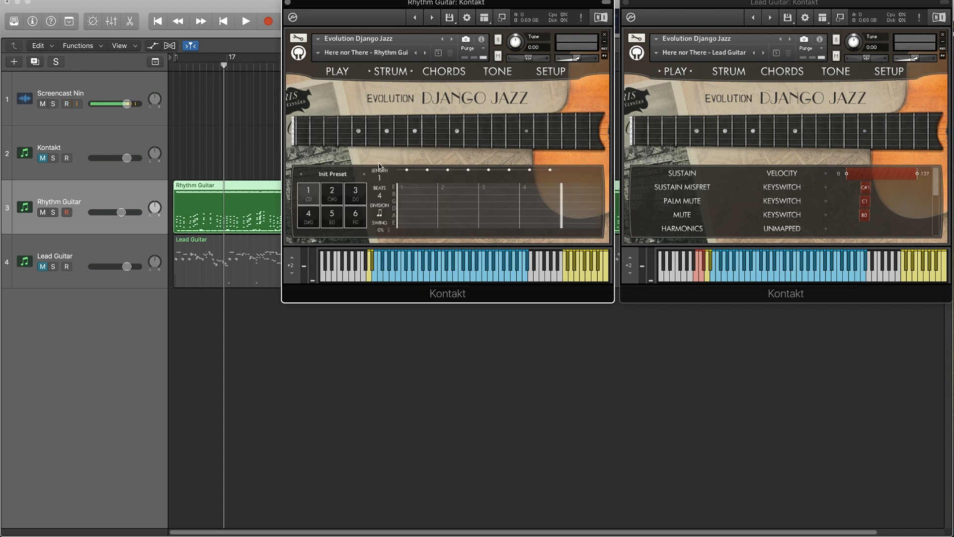
click(338, 174)
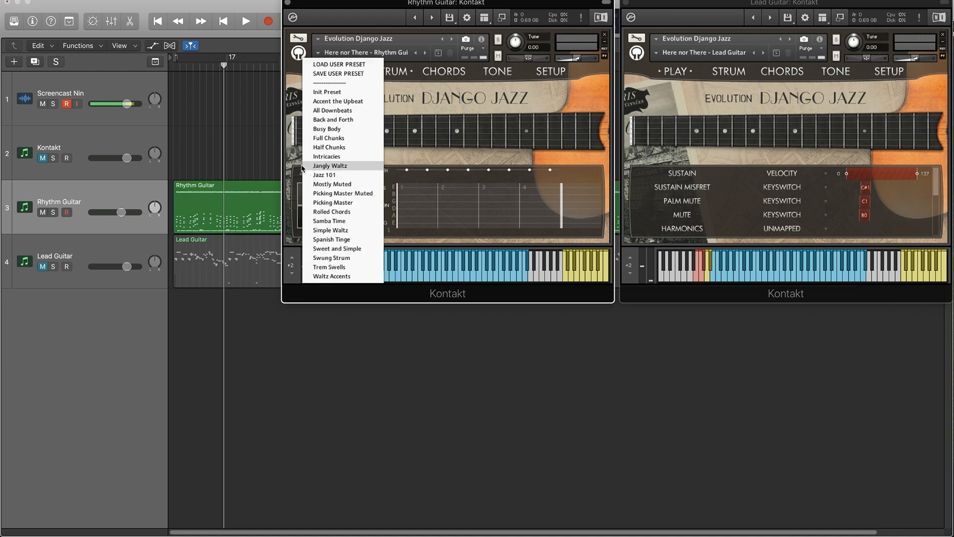
click(288, 3)
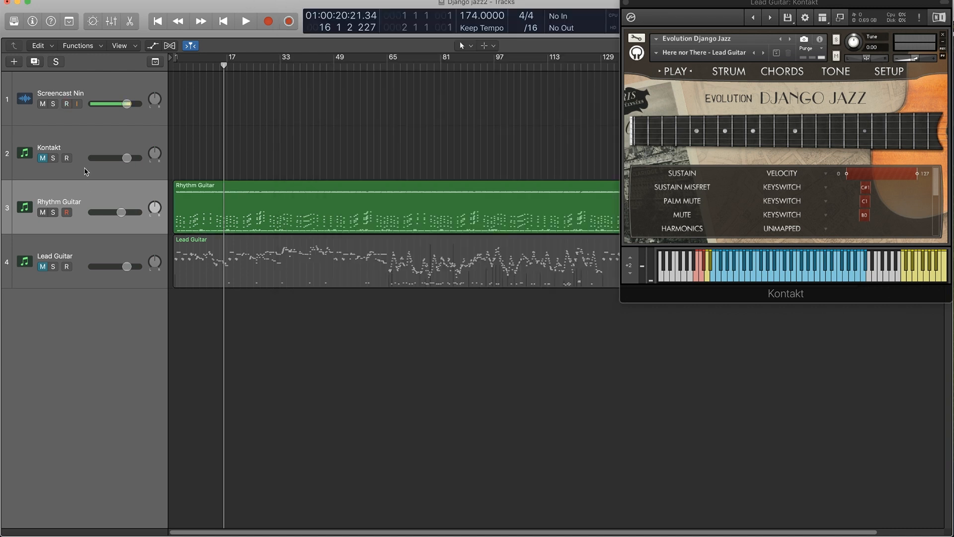
Open the Evolution Django Jazz instrument on the second track, the unused Kontakt track, from its mixer channel.
click(66, 158)
key(x)
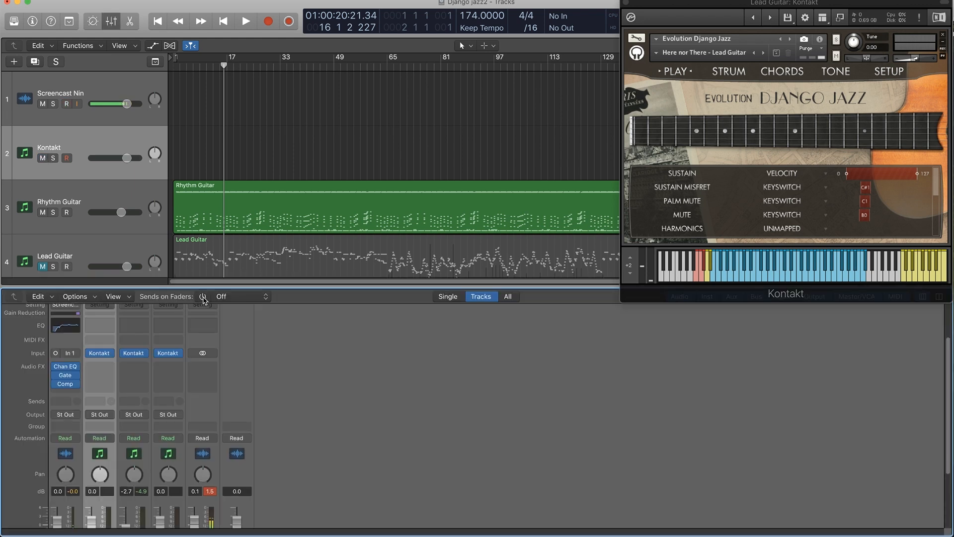
mouse_move(97, 357)
click(100, 353)
key(x)
Audition the Full Chunks and Half Chunks strum presets, finishing with Full Chunks loaded.
click(657, 108)
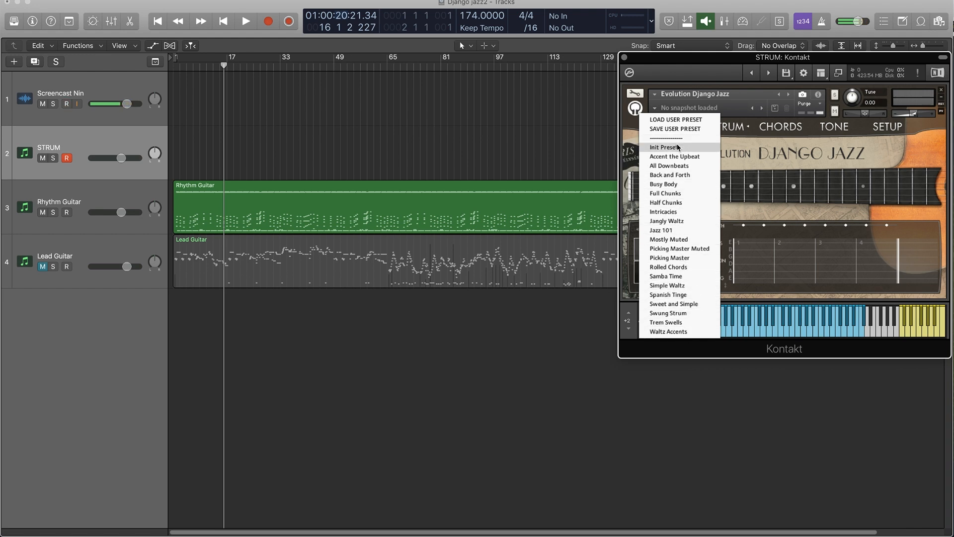
click(681, 194)
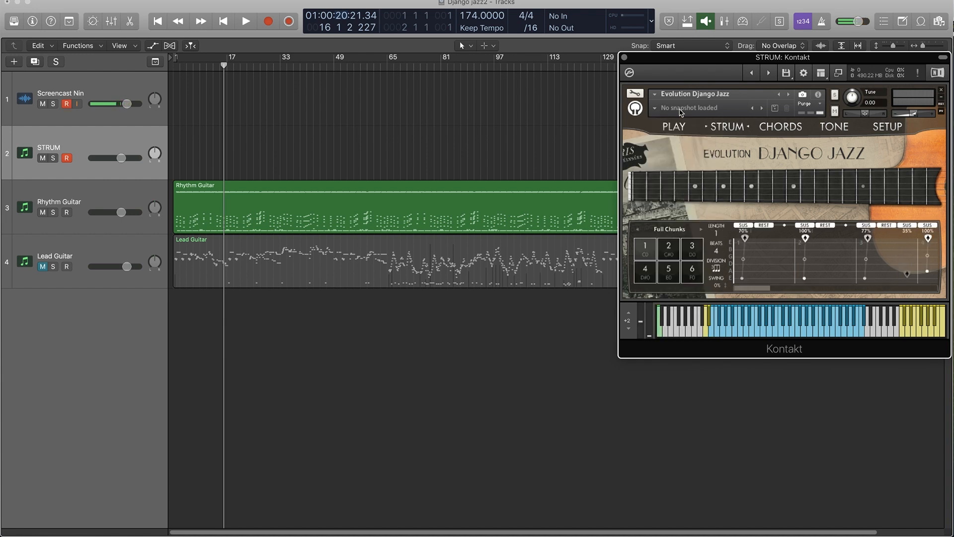
click(659, 109)
click(625, 108)
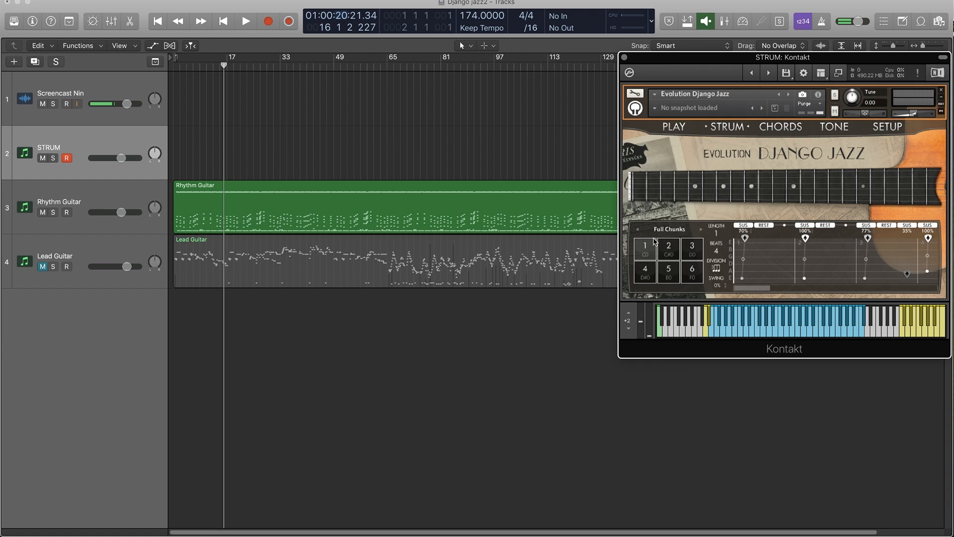
click(672, 232)
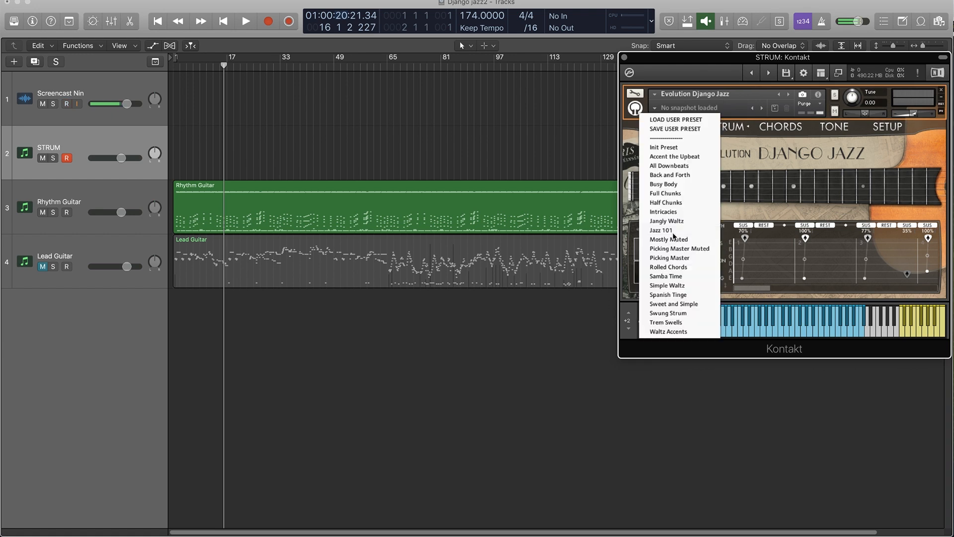
click(675, 204)
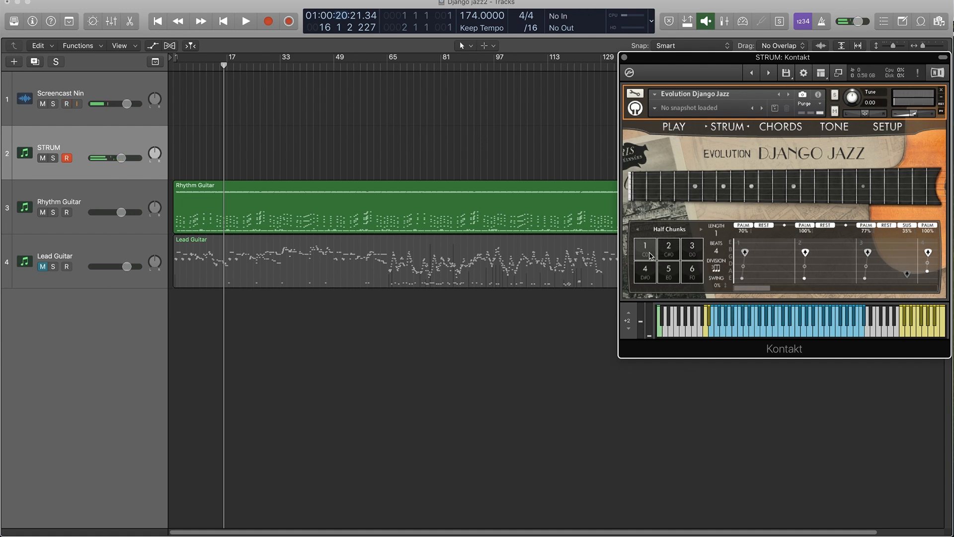
click(671, 230)
click(677, 195)
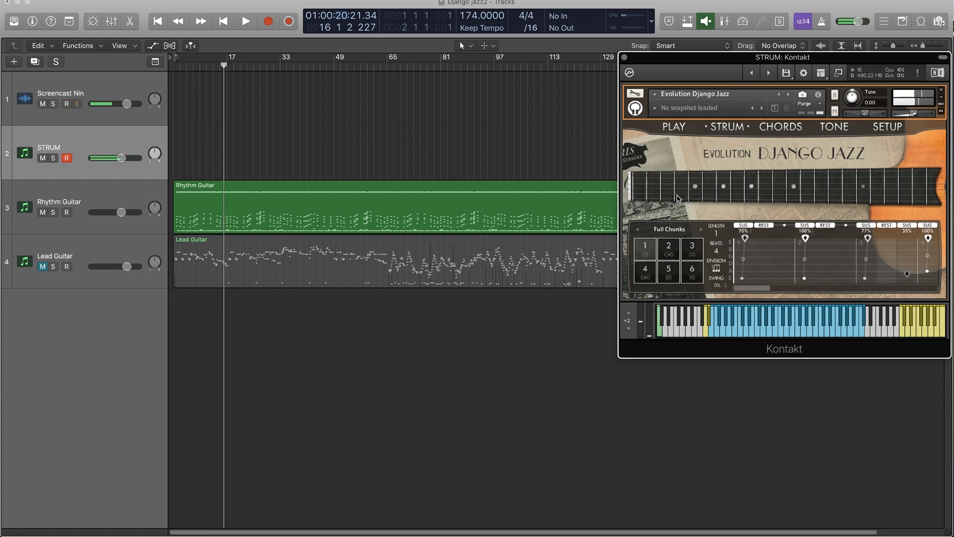
View the instrument's chord mode options, and map the Mute articulation to Velocity.
click(767, 127)
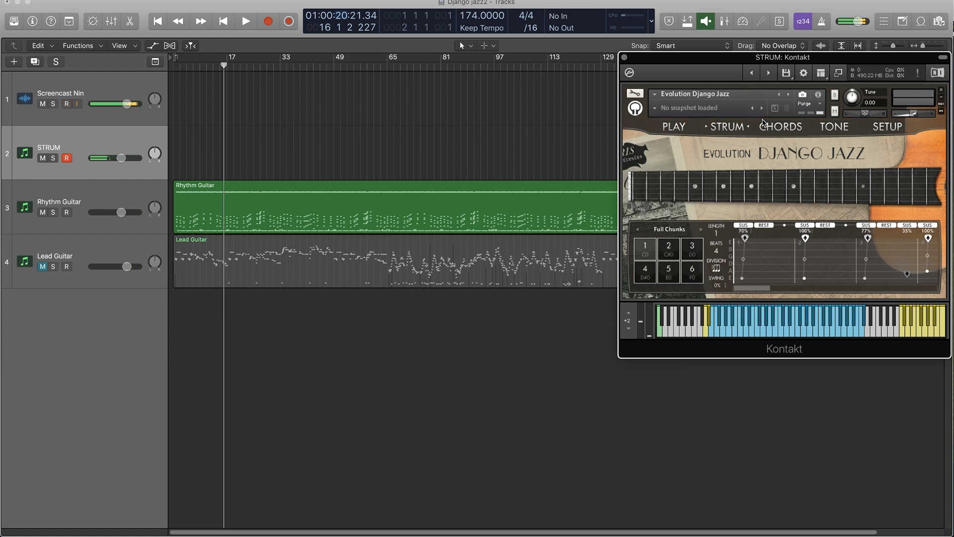
click(782, 264)
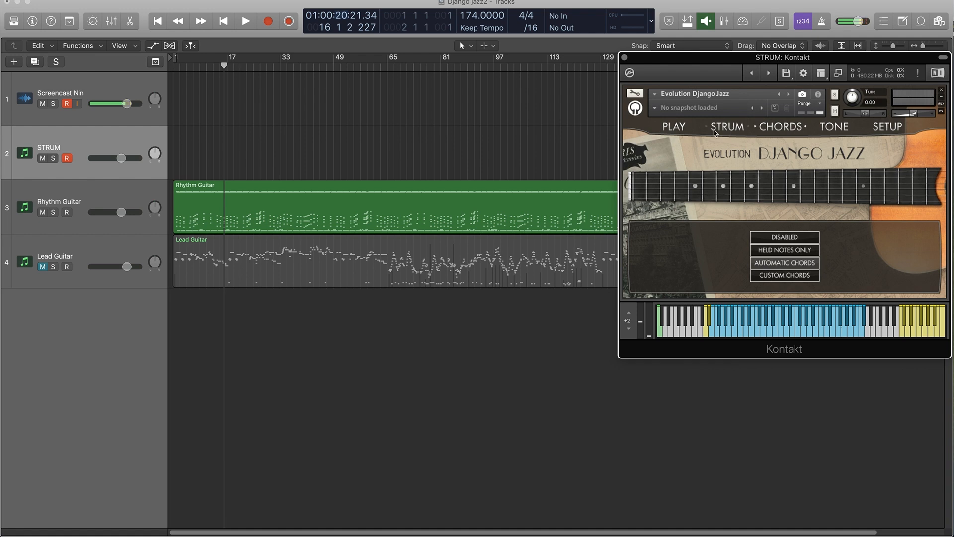
click(676, 128)
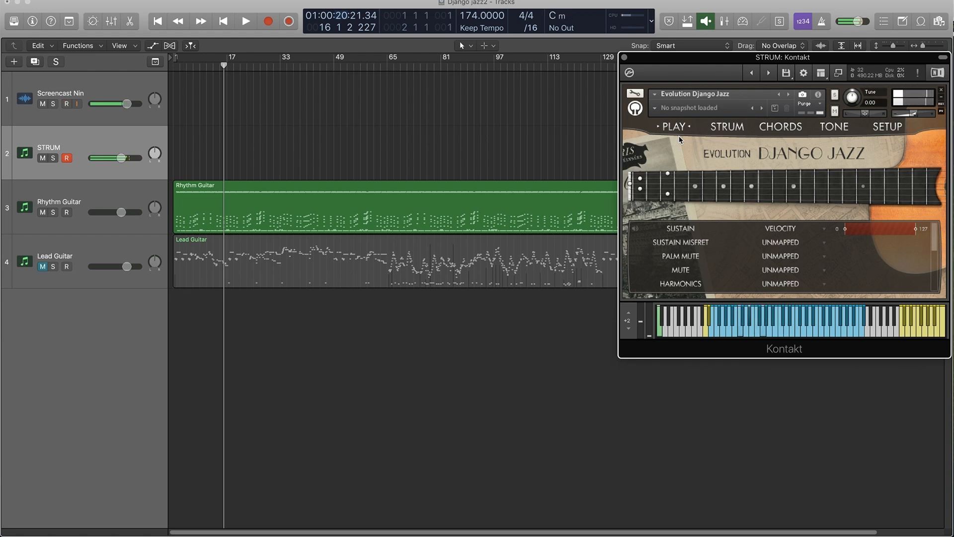
click(773, 276)
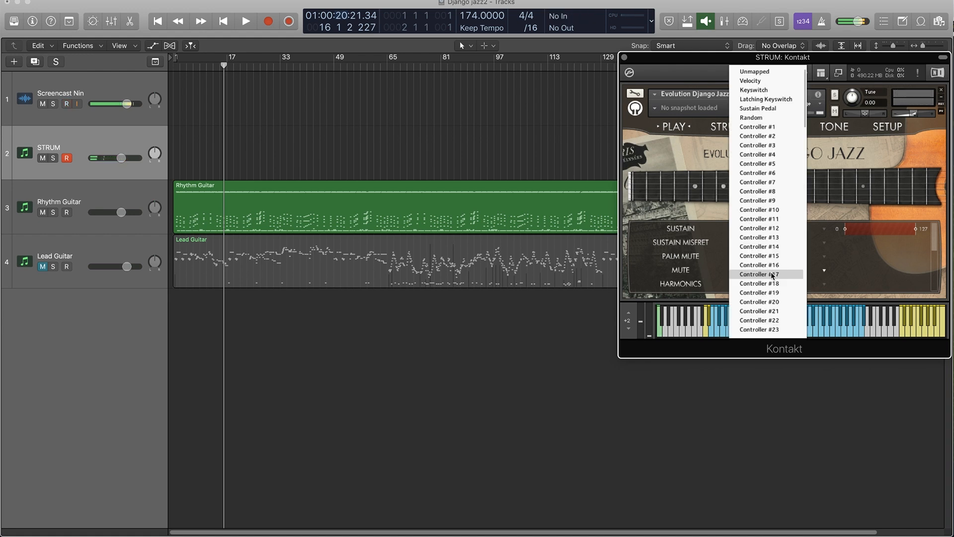
click(767, 81)
Load the Double Chunk snapshot in the STRUM instrument and select the Rhythm Guitar track.
click(656, 110)
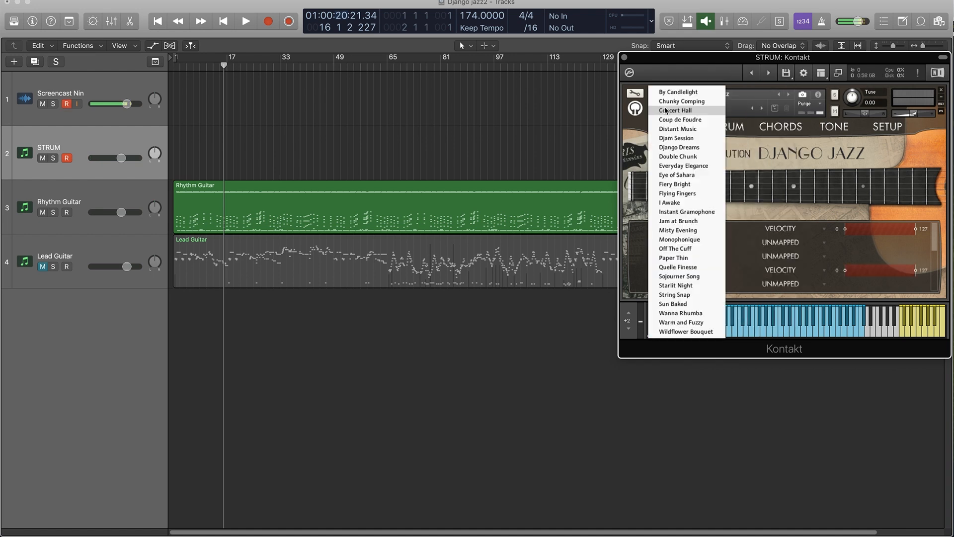
click(701, 156)
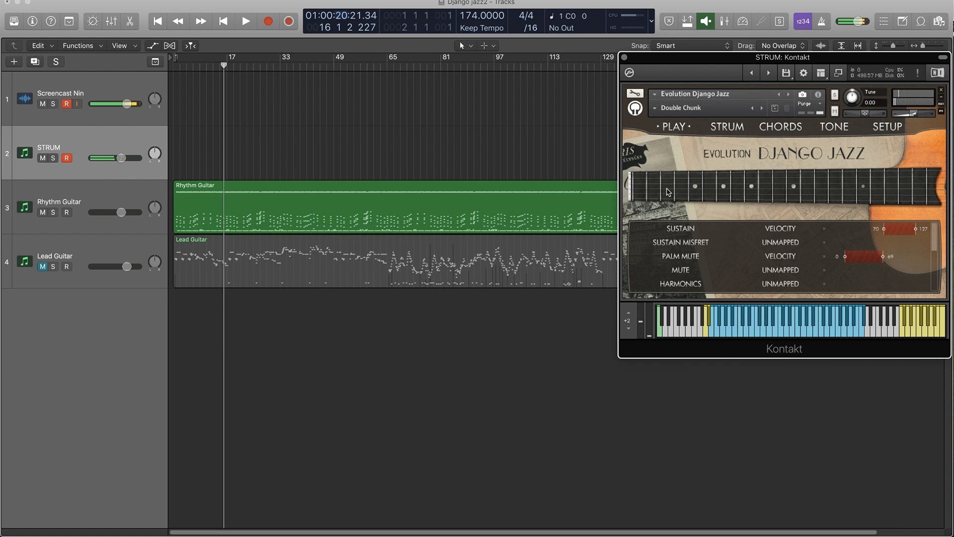
click(111, 191)
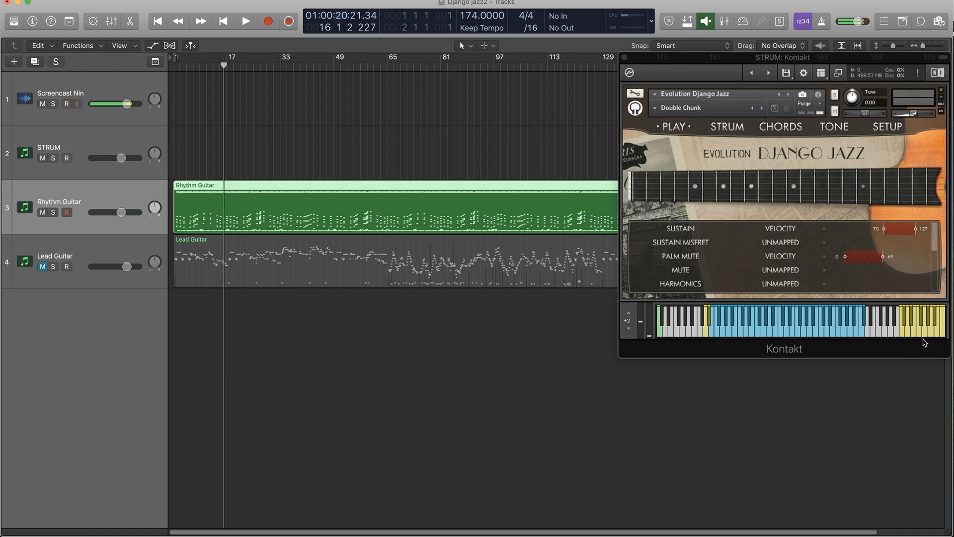
Duplicate the Rhythm Guitar track together with its region and open the original region in the Piano Roll.
click(919, 336)
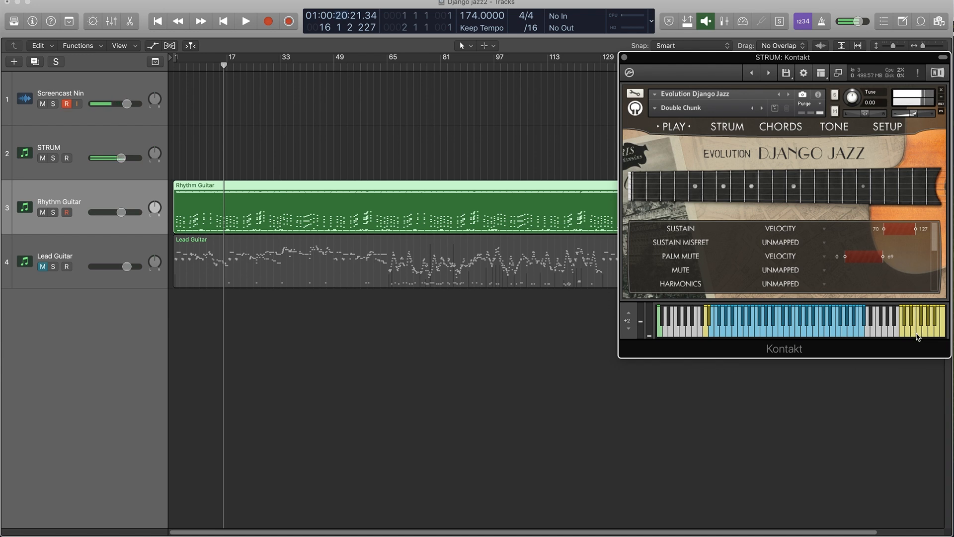
click(129, 193)
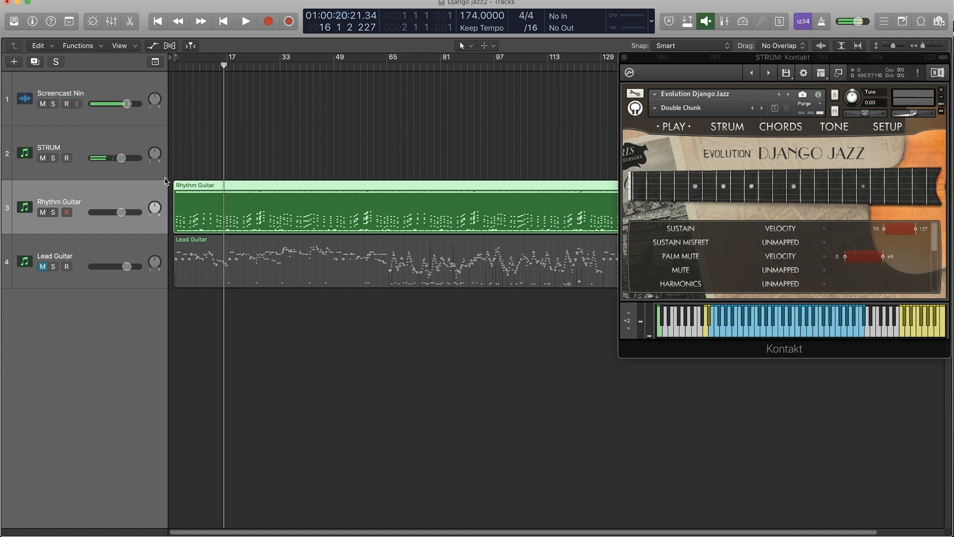
mouse_move(229, 187)
mouse_down()
mouse_move(225, 243)
mouse_move(247, 183)
mouse_move(253, 248)
mouse_move(248, 185)
mouse_up()
double_click(247, 189)
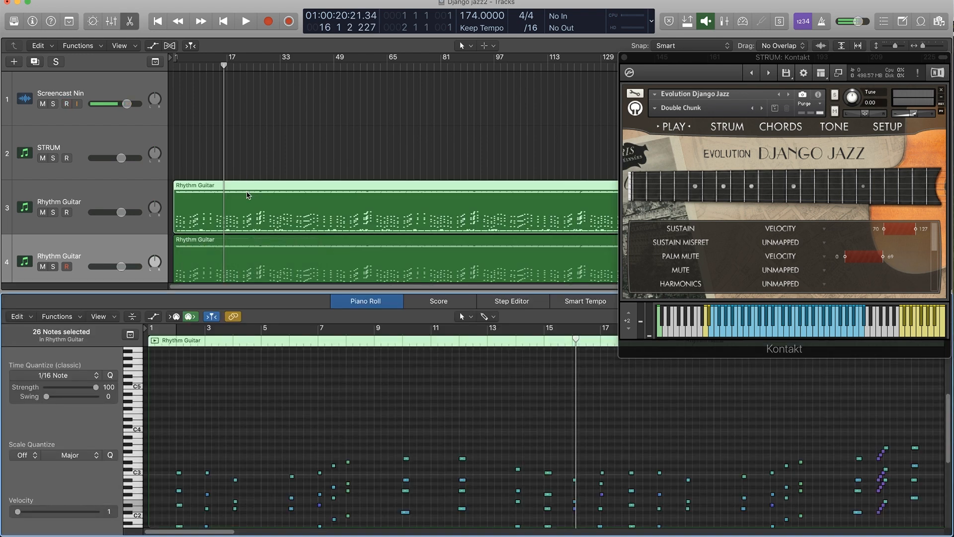
Delete the chord and low notes beneath the uppermost note rows of the Rhythm Guitar region across about the first 31 bars.
scroll(219, 414, down, 2)
scroll(196, 410, left, 3)
scroll(224, 429, down, 3)
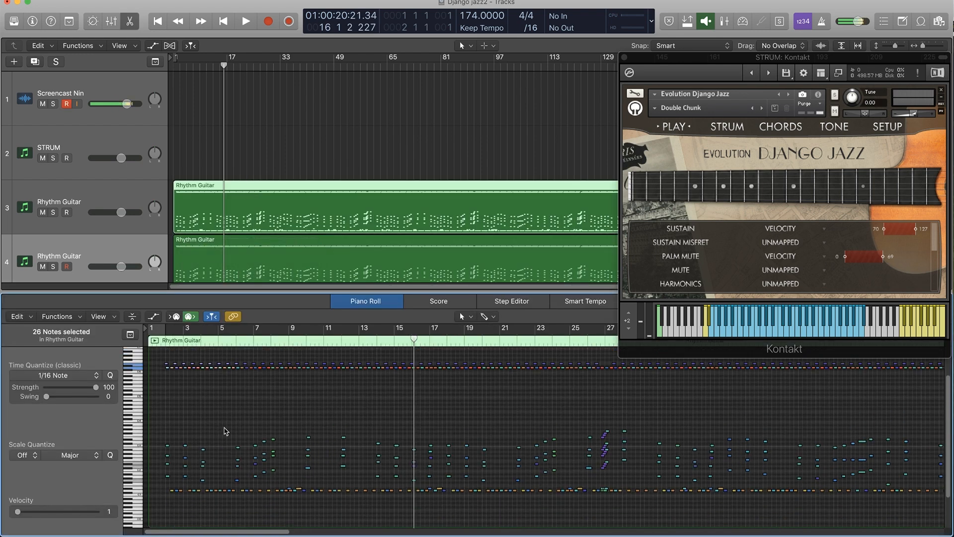
drag(162, 410, 695, 517)
key(Delete)
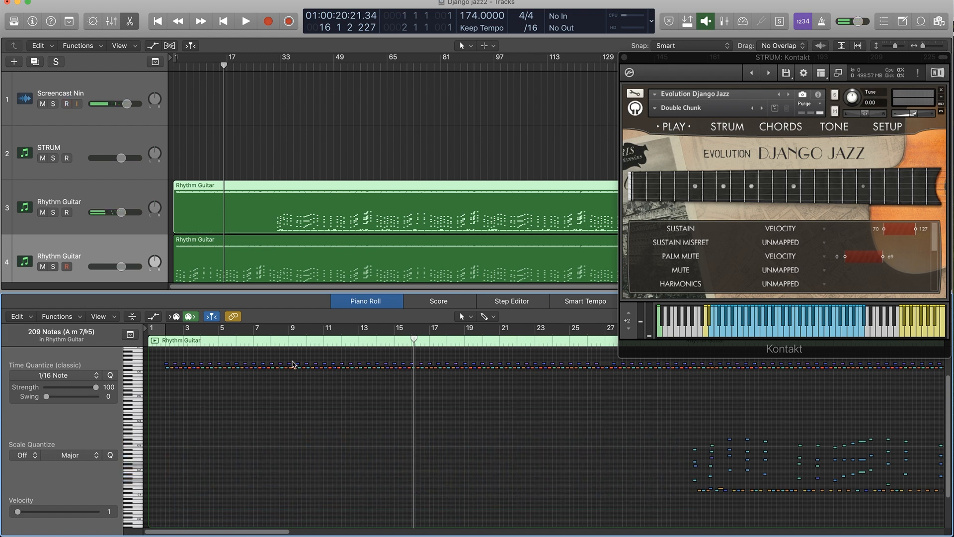
Set a cycle range from bar 1 to bar 32 while playing the edited Rhythm Guitar part.
key(x)
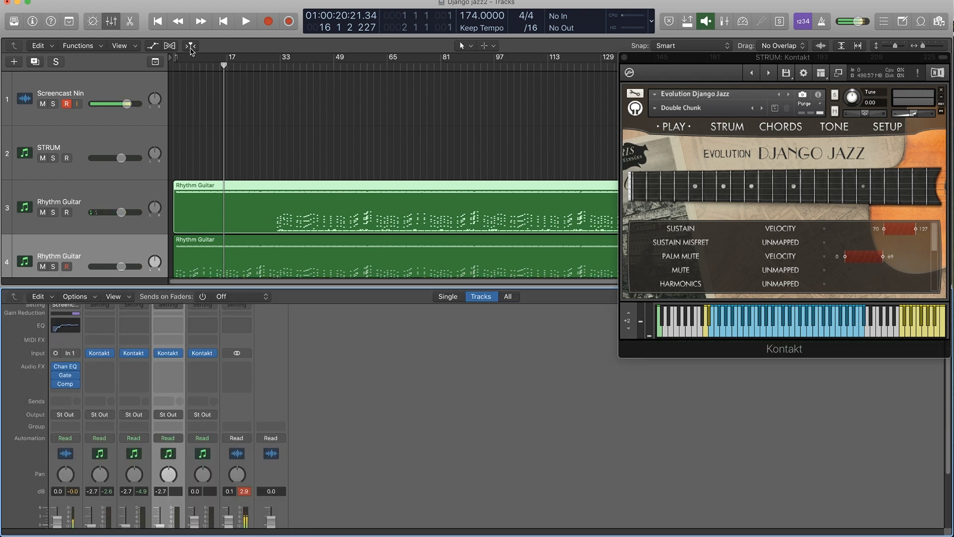
key(x)
click(173, 24)
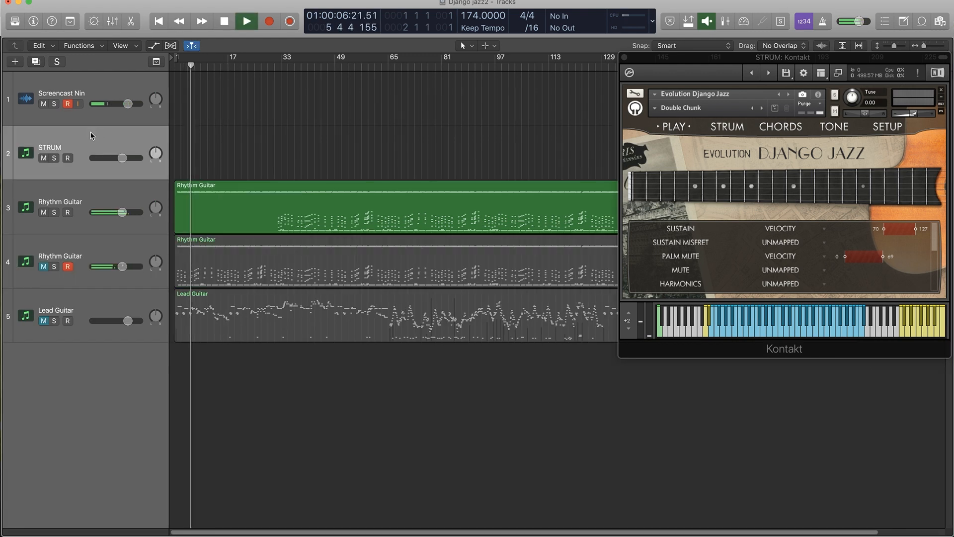
drag(178, 57, 277, 66)
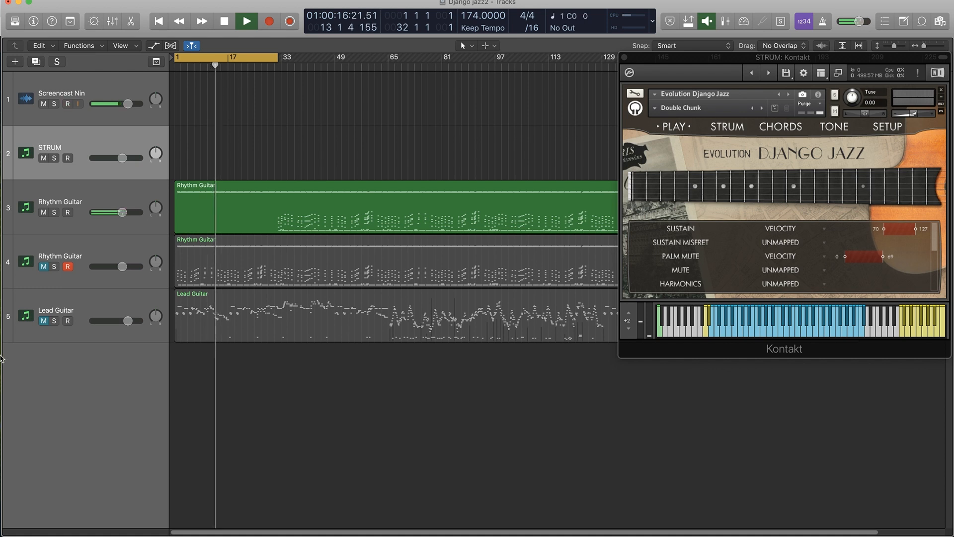
Record-enable the STRUM track instead of the duplicated Rhythm Guitar track and stop the playback.
click(68, 266)
click(68, 158)
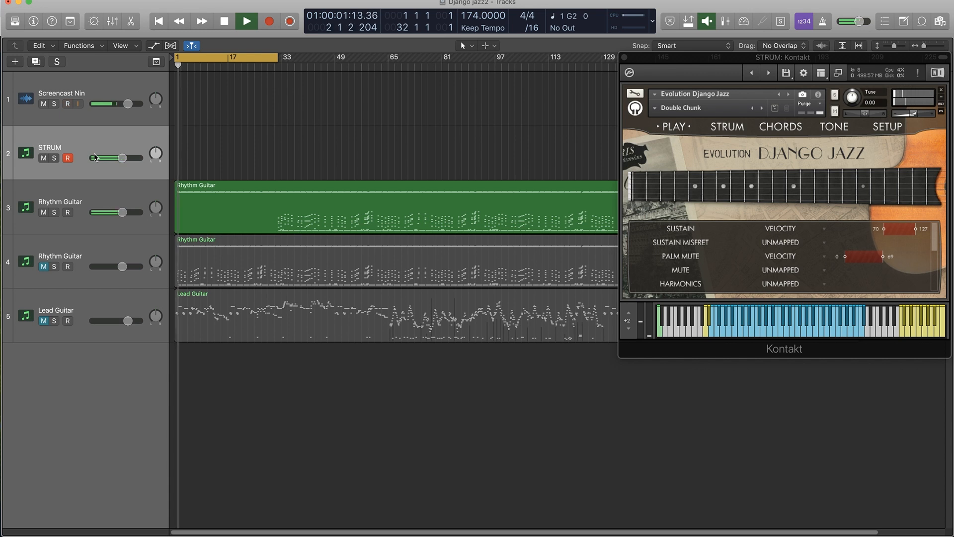
key(space)
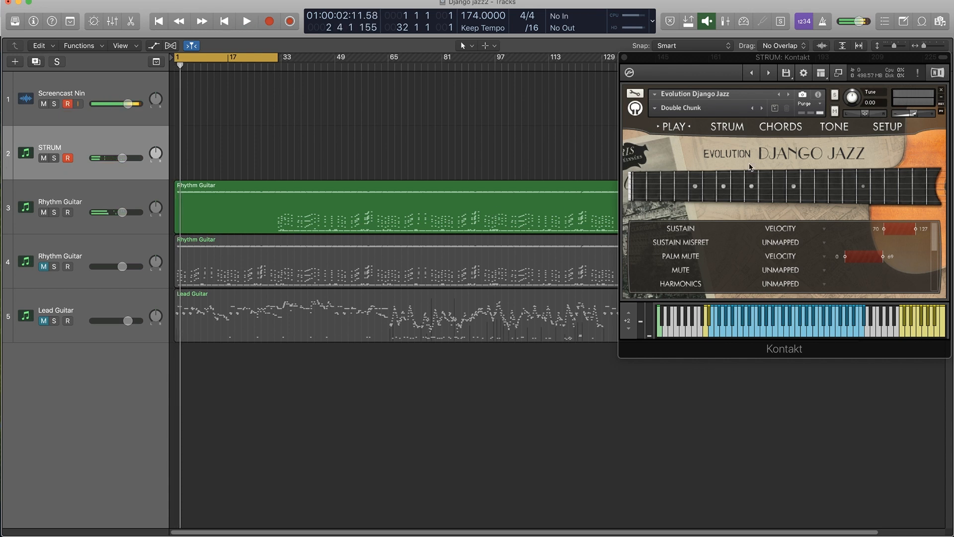
Load the Djam Session snapshot in the STRUM instrument, show its strum patterns and play the cycle from the start.
click(714, 127)
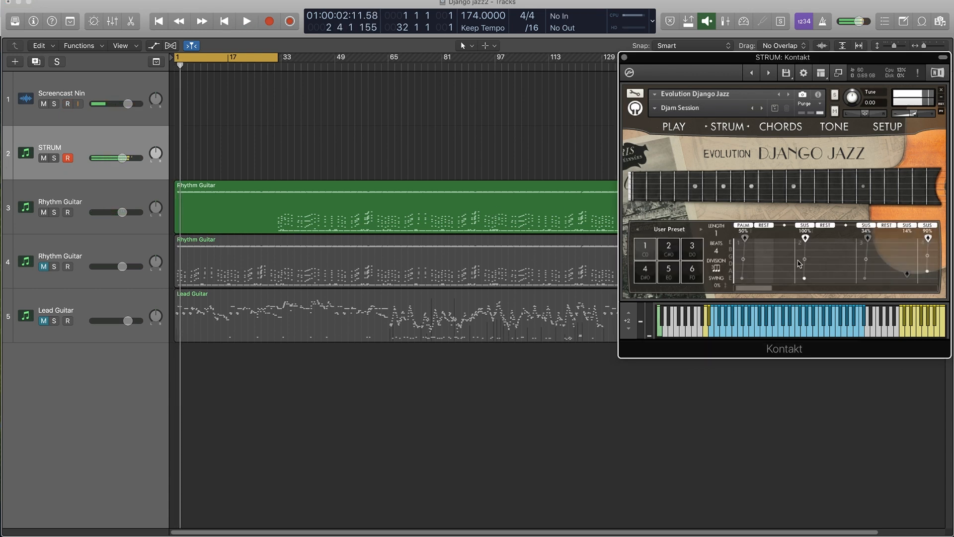
click(907, 226)
click(902, 165)
click(887, 225)
click(906, 167)
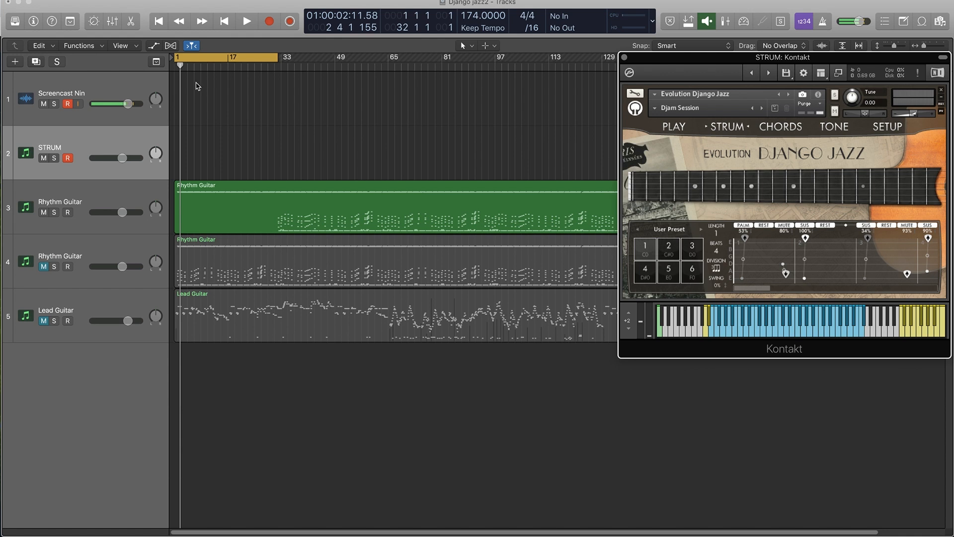
click(159, 21)
key(space)
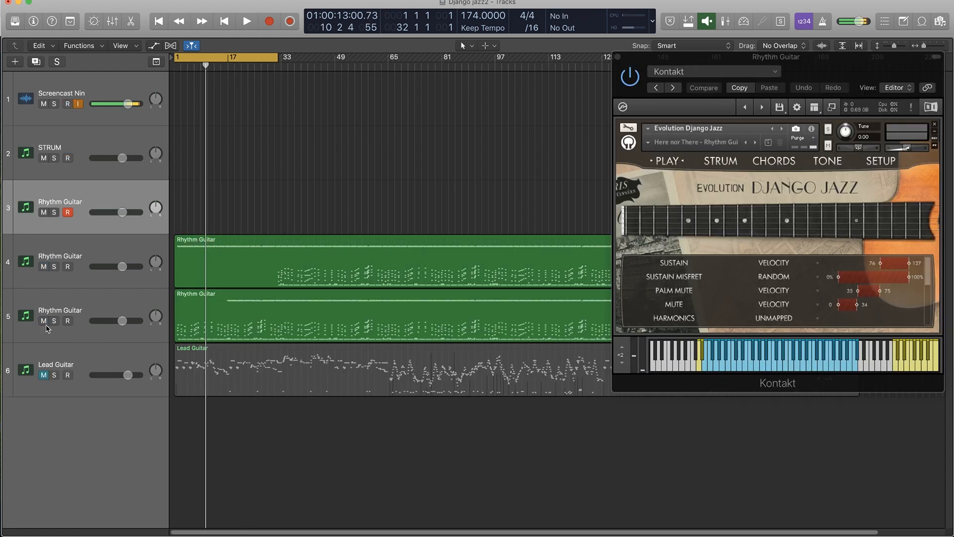
Look at the strum page of the new Rhythm Guitar instrument and return to its articulation page.
click(43, 322)
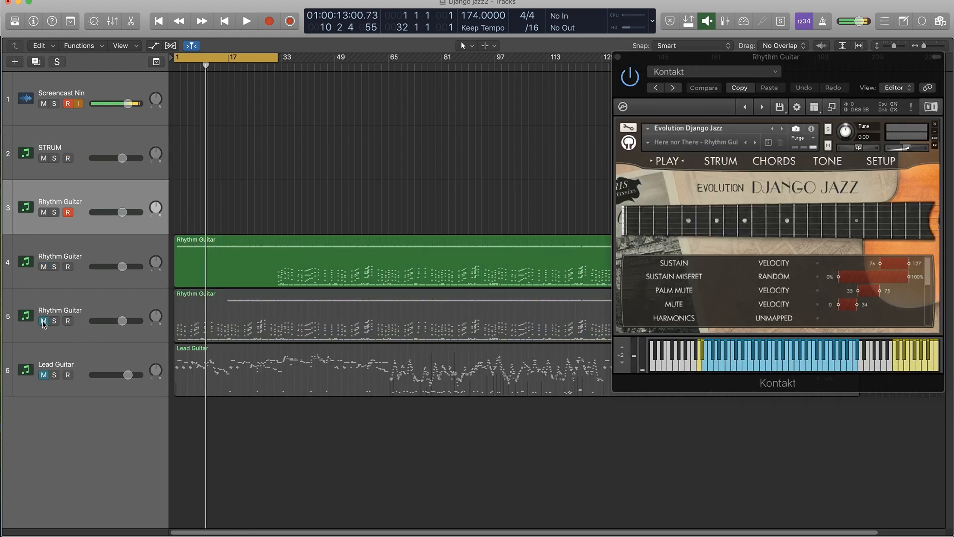
click(729, 164)
click(668, 162)
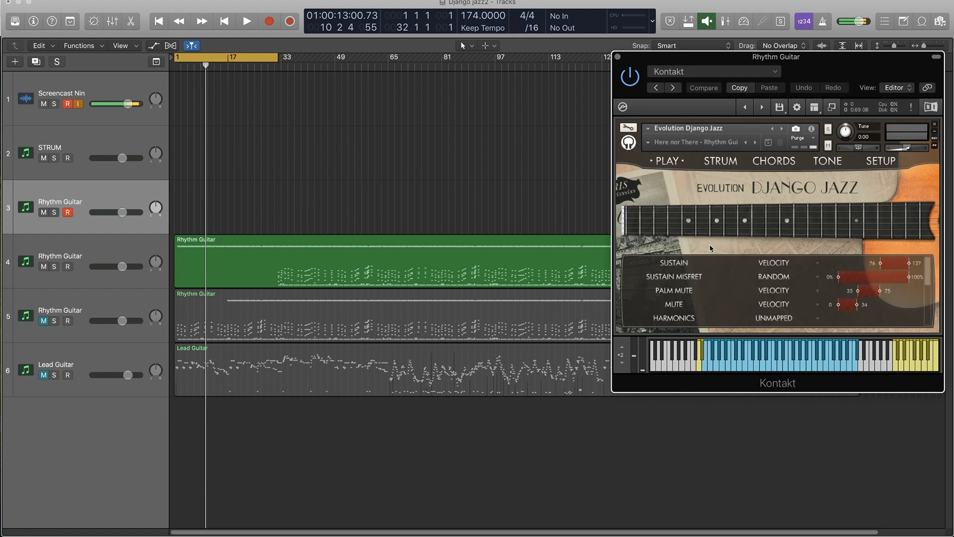
Audition the edited Rhythm Guitar region on the fourth track in solo from the start of the project.
click(277, 253)
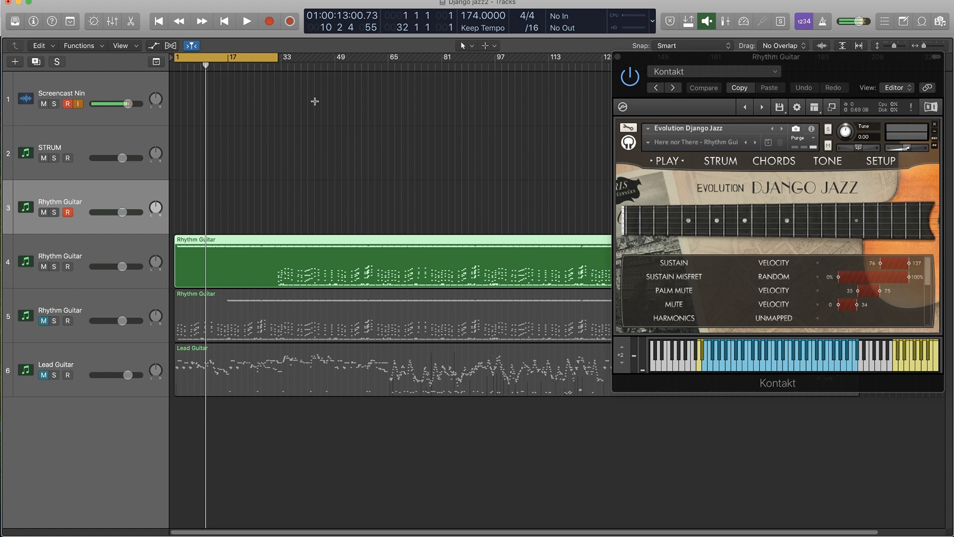
click(163, 22)
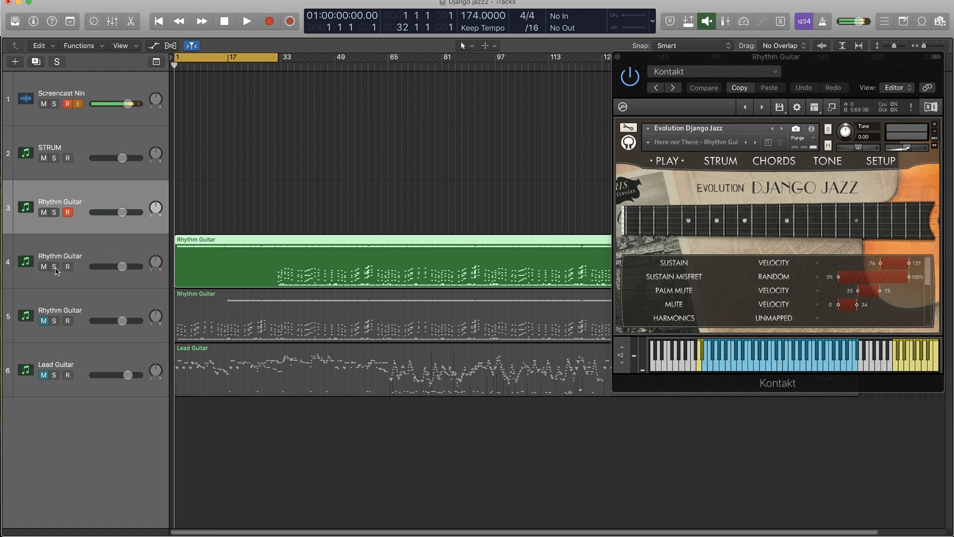
click(55, 267)
key(space)
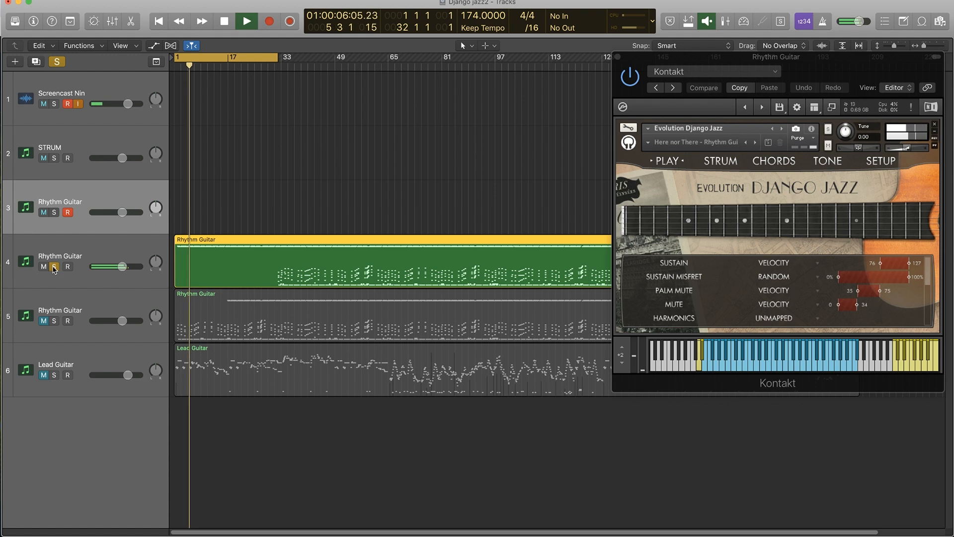
click(55, 267)
key(space)
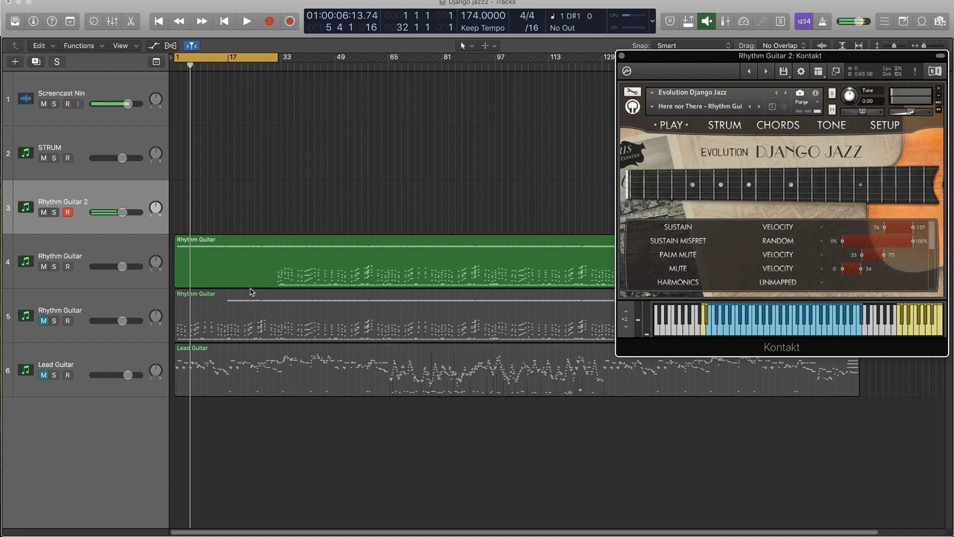
Play along from the project start on the Rhythm Guitar 2 track and capture the performance as a region.
click(161, 24)
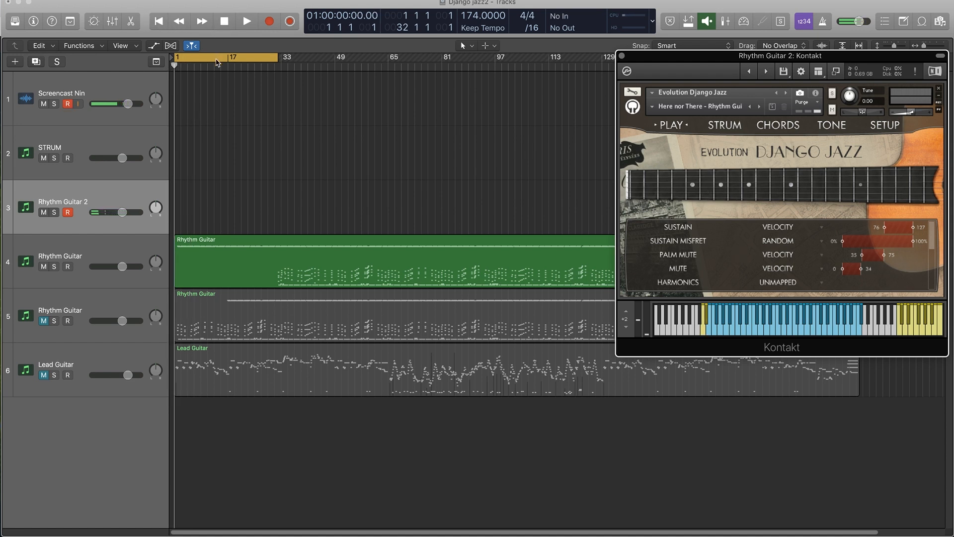
key(space)
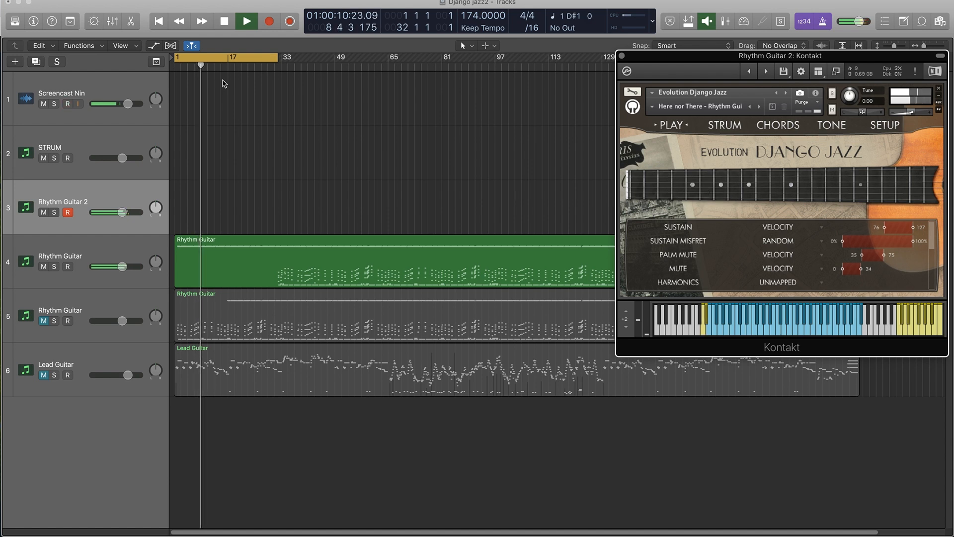
key(shift+r)
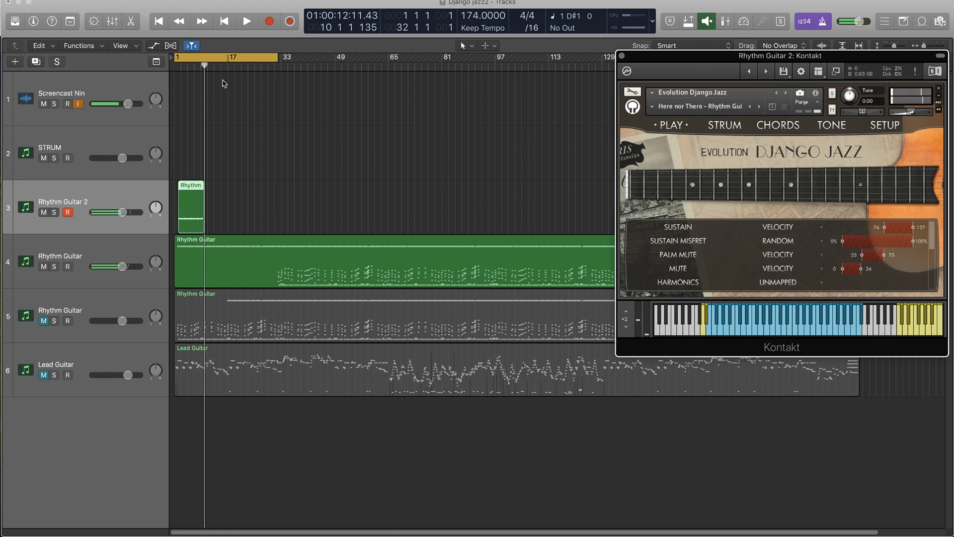
Select all notes of the captured Rhythm Guitar 2 region and quantize them to 1/4 Note with a strength of 25.
double_click(201, 193)
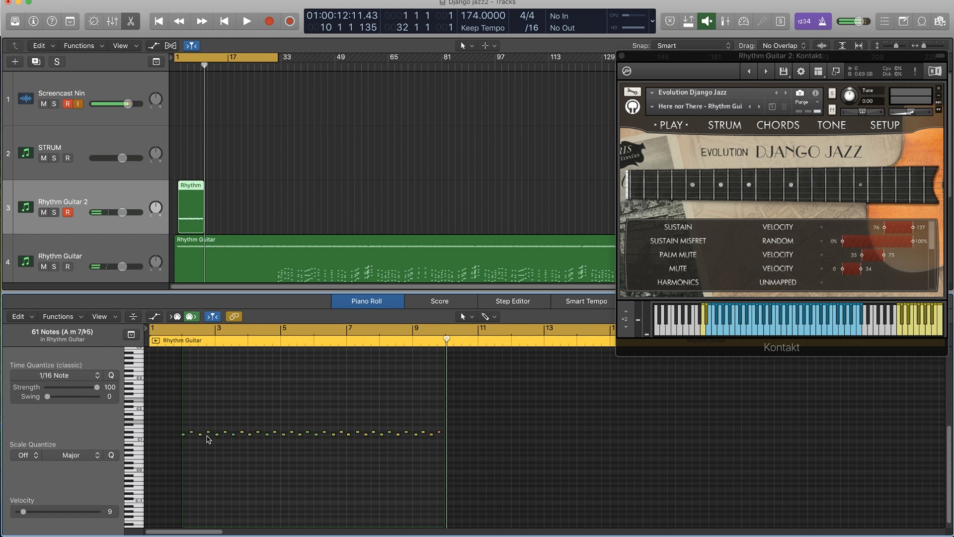
click(226, 399)
drag(169, 375, 559, 492)
click(97, 375)
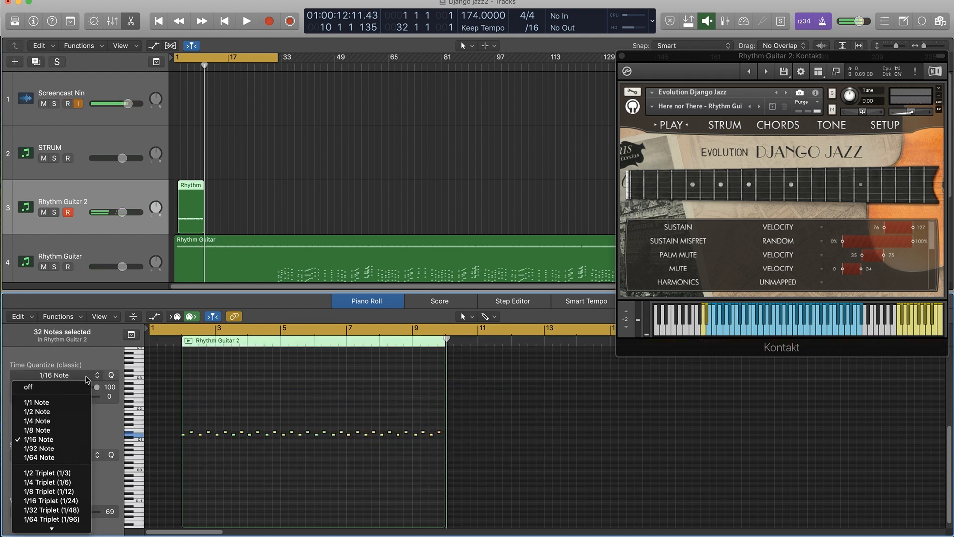
click(49, 353)
drag(99, 388, 65, 393)
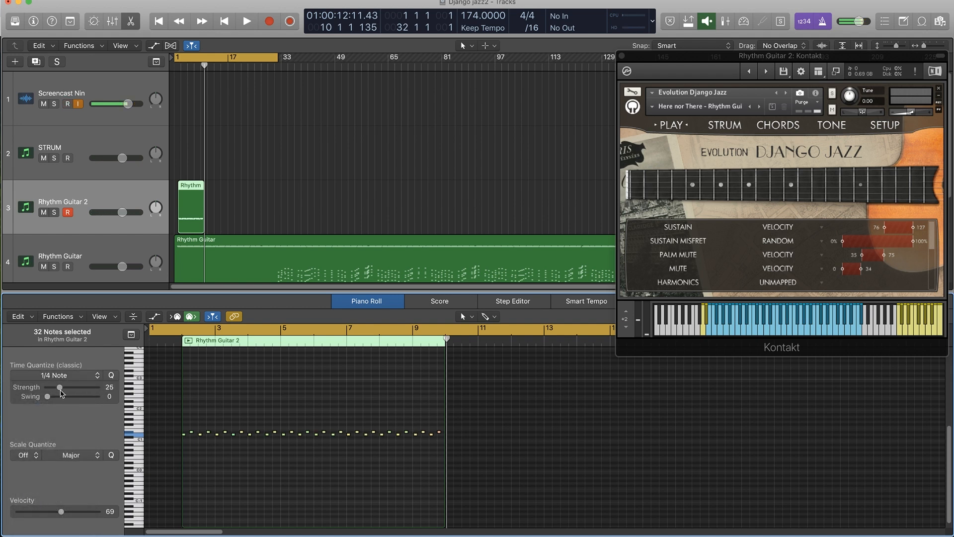
Play back the quantized Rhythm Guitar 2 region to check its timing.
key(space)
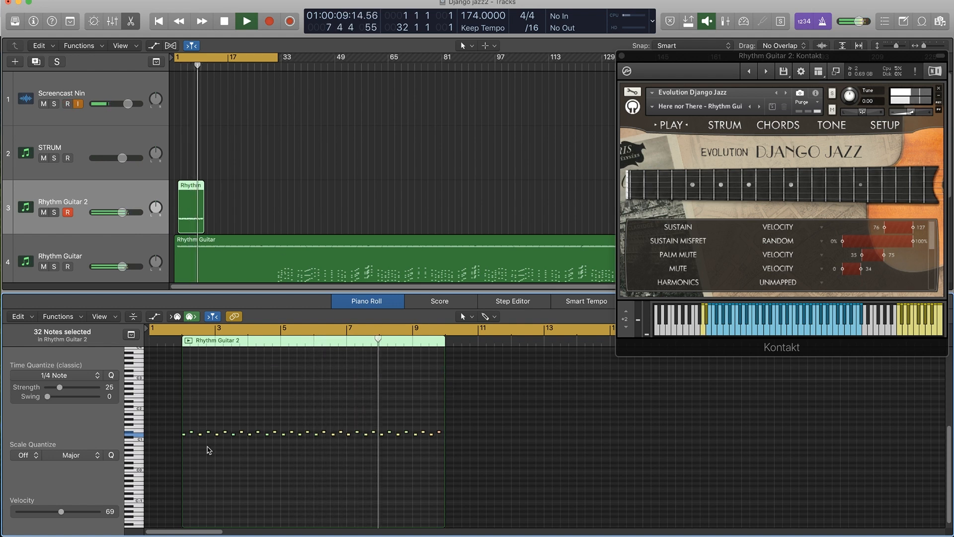
scroll(209, 449, down, 1)
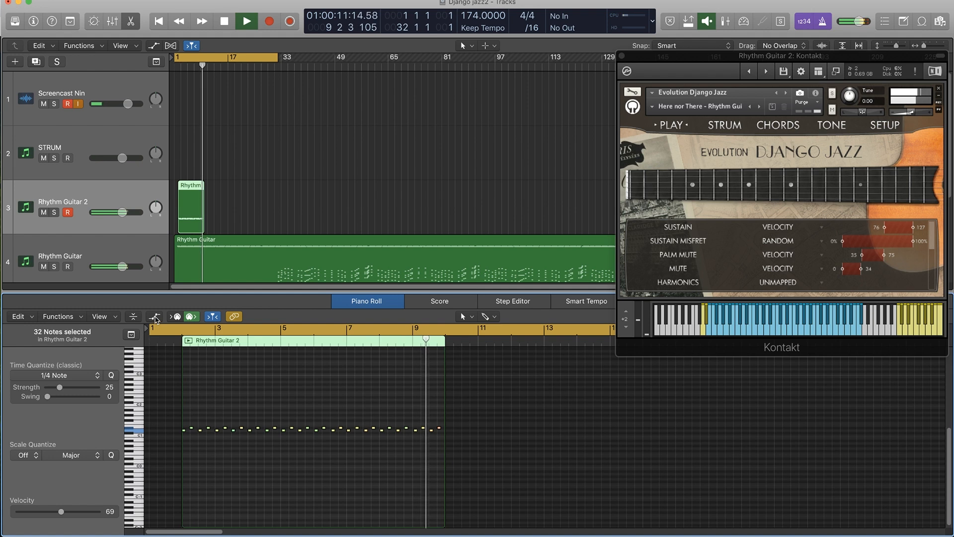
key(space)
scroll(298, 448, up, 1)
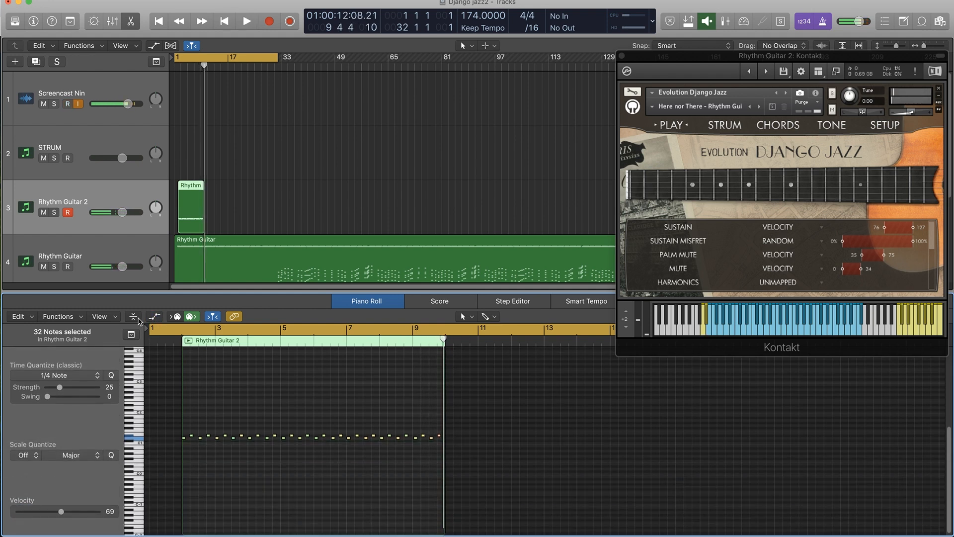
Show the region automation lane beneath the Rhythm Guitar 2 notes and display Note Velocity in it.
click(137, 318)
click(154, 318)
click(133, 318)
key(space)
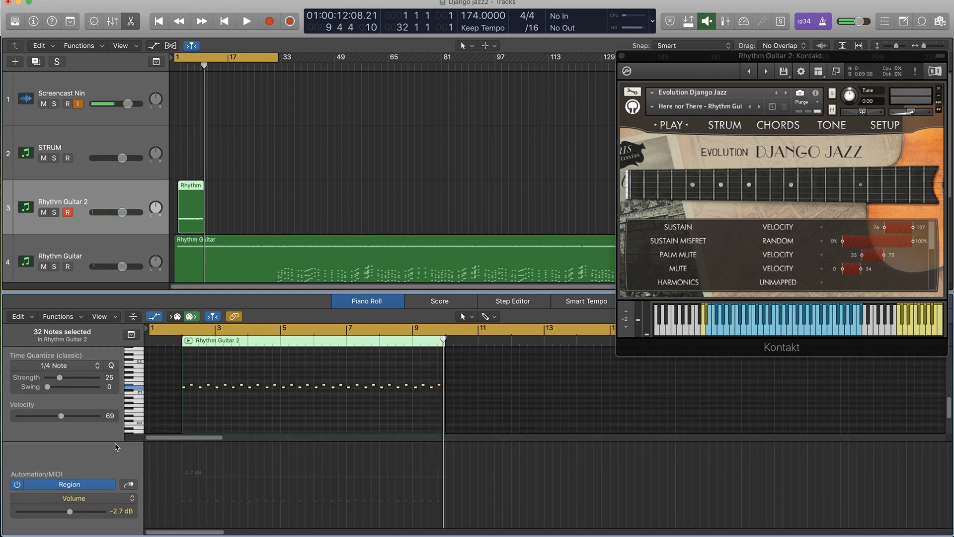
mouse_move(191, 376)
mouse_down()
mouse_move(202, 383)
mouse_move(182, 389)
mouse_up()
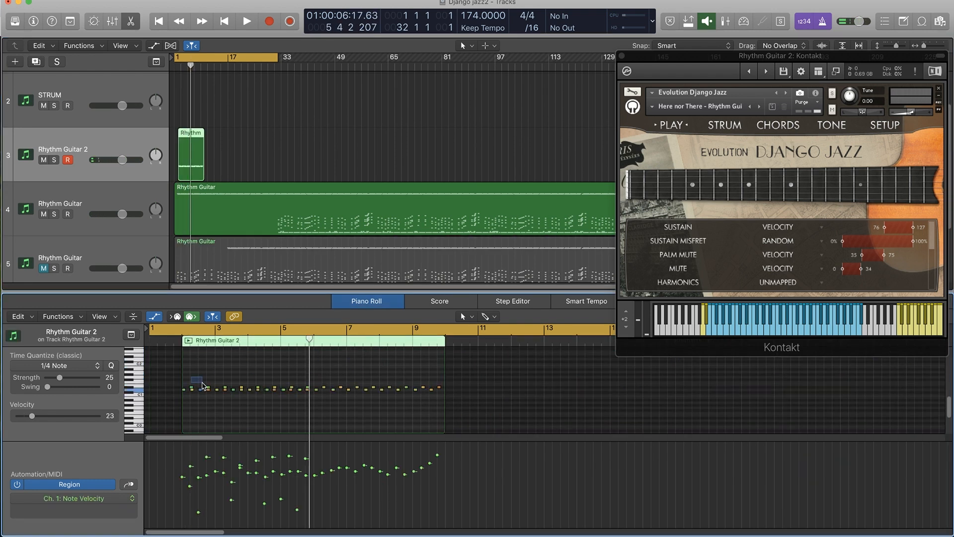
click(234, 390)
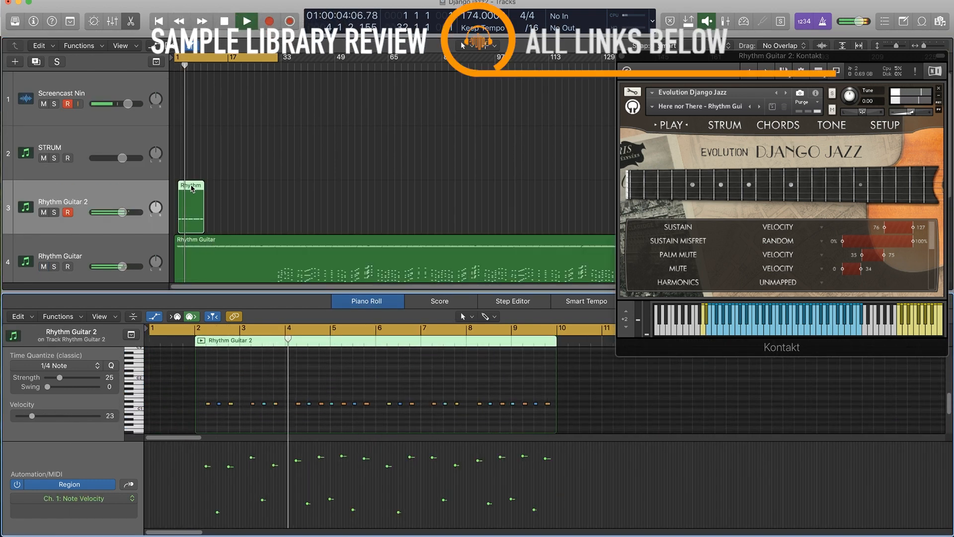
Copy the Rhythm Guitar 2 region directly after itself and rename the fourth track Rhythm Guitar Chunk FX.
drag(192, 186, 218, 186)
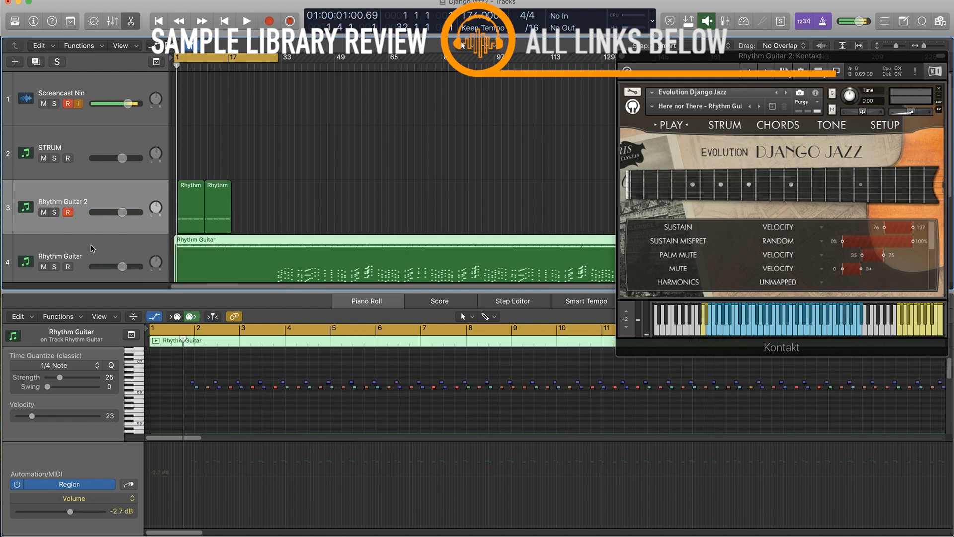
scroll(91, 249, down, 1)
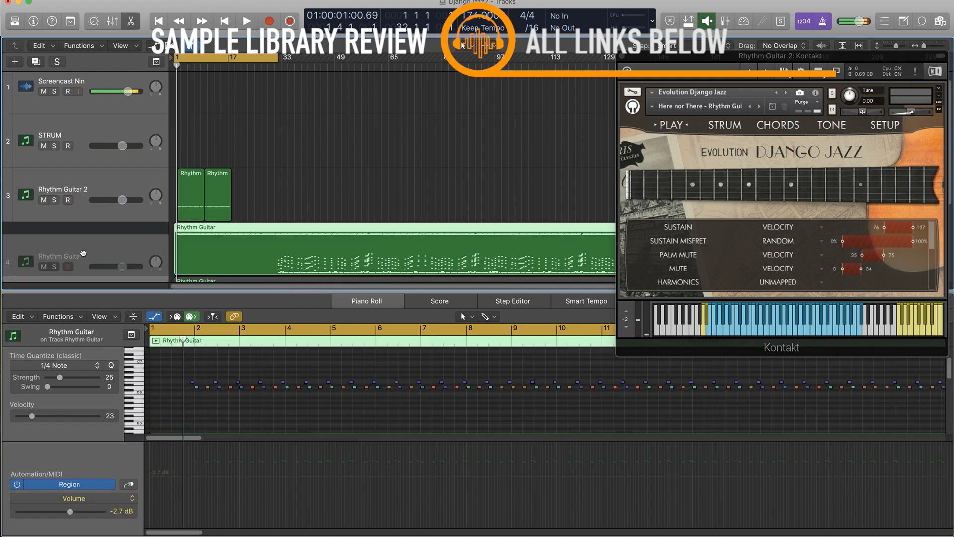
double_click(74, 242)
text(Chu)
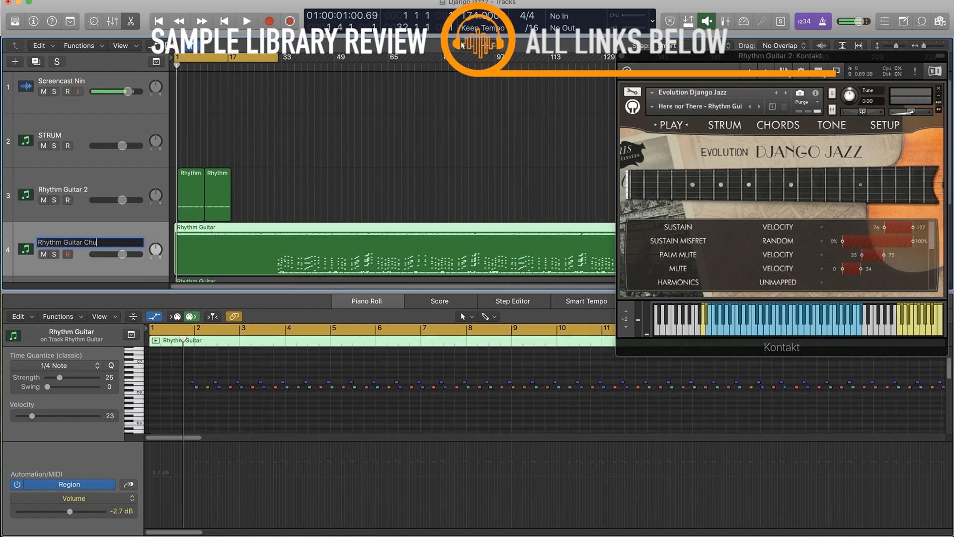
text(nk FX)
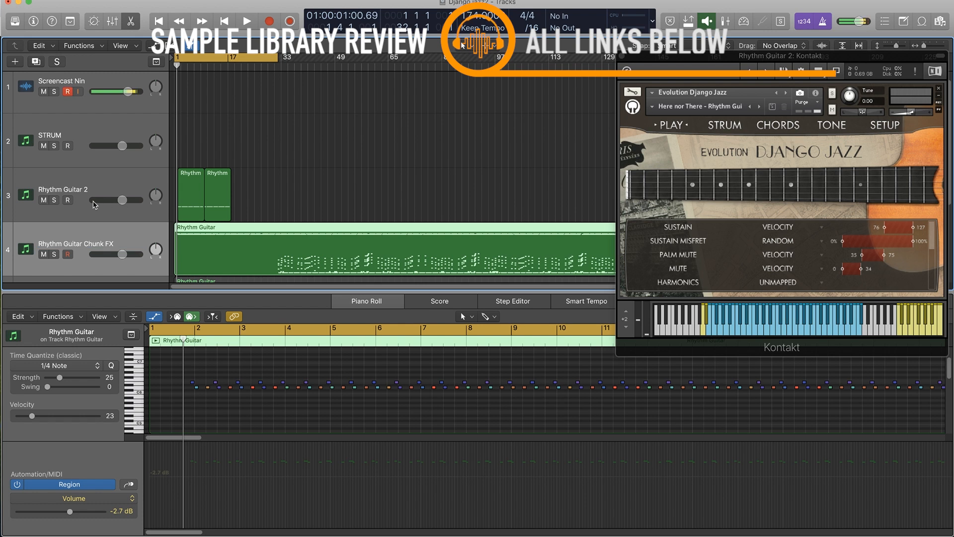
Rename the Rhythm Guitar 2 track as Rhythm Guitar Chord Strums.
double_click(79, 188)
key(Right)
key(BackSpace)
key(BackSpace)
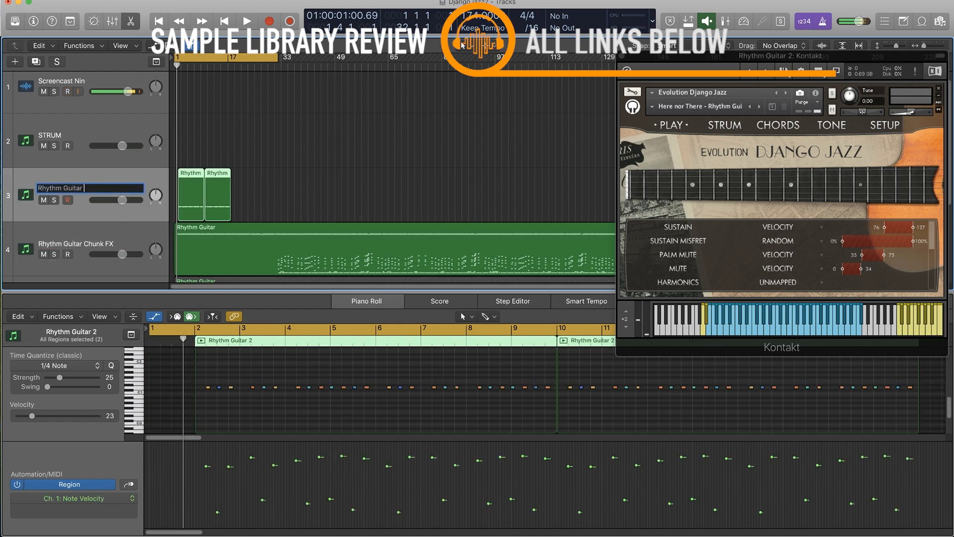
text(Chord Strums)
key(Return)
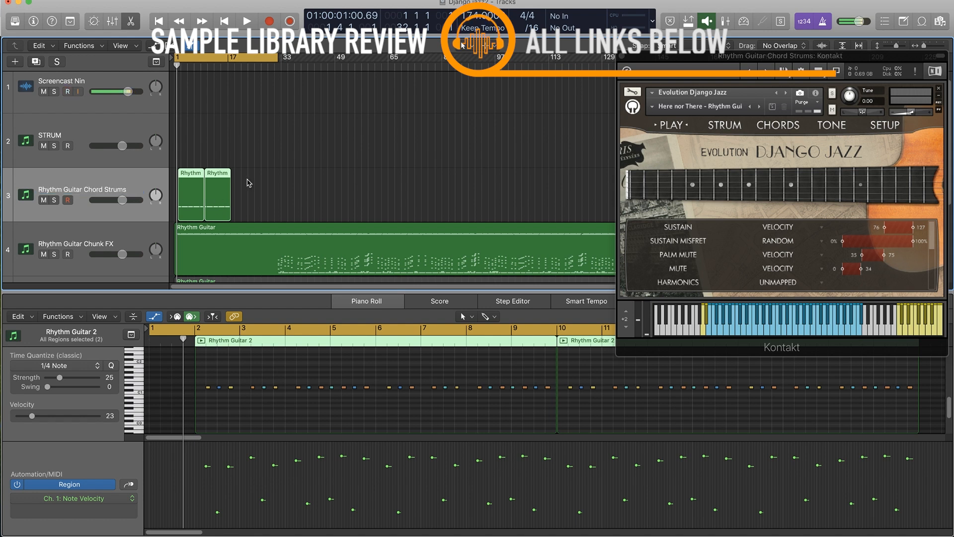
Select the Rhythm Guitar Chord Strums track and play it together with the chunk part.
click(86, 178)
click(62, 194)
key(space)
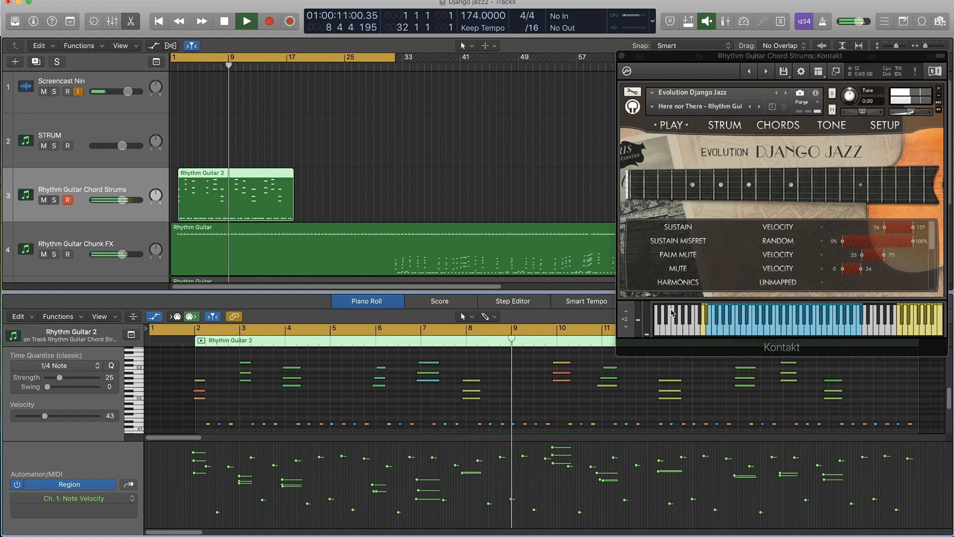
Listen to the Rhythm Guitar Chord Strums part through the end of its region and stop playback.
scroll(509, 376, up, 2)
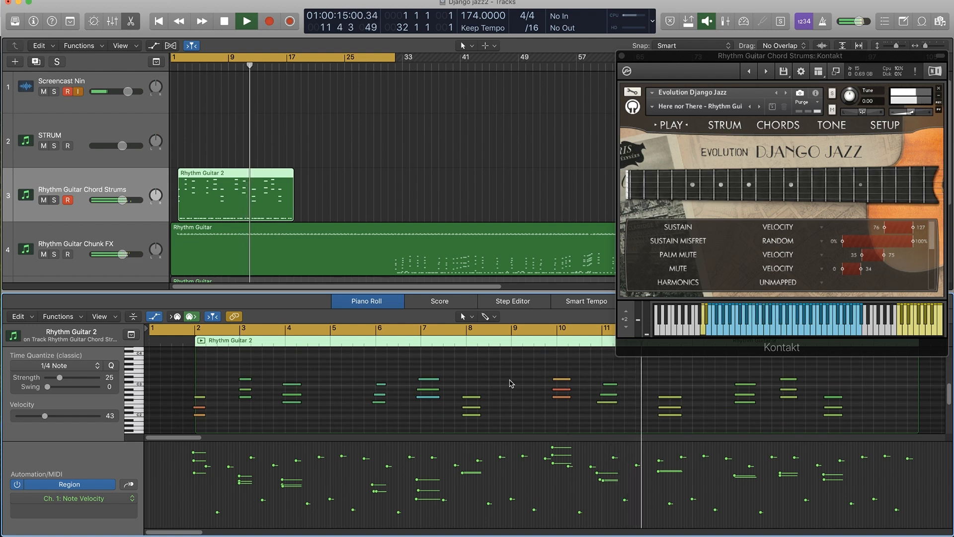
drag(655, 383, 692, 431)
key(space)
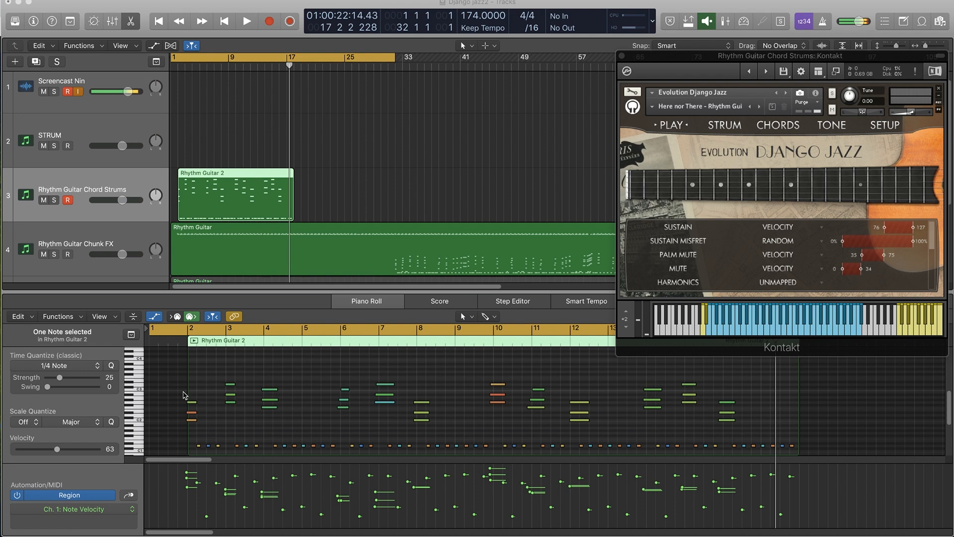
Open up the chord voicings at bars 2 and 3, raising each middle note an octave and doubling each top note an octave higher.
drag(174, 382, 202, 427)
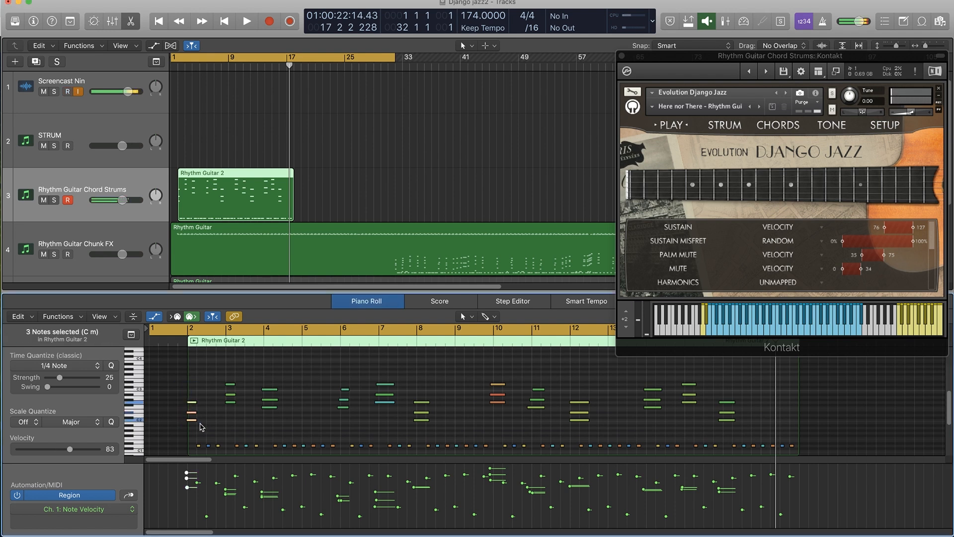
click(200, 424)
click(193, 412)
key(alt+shift+Up)
click(193, 402)
key(alt+shift+Up)
shift+click(192, 381)
key(space)
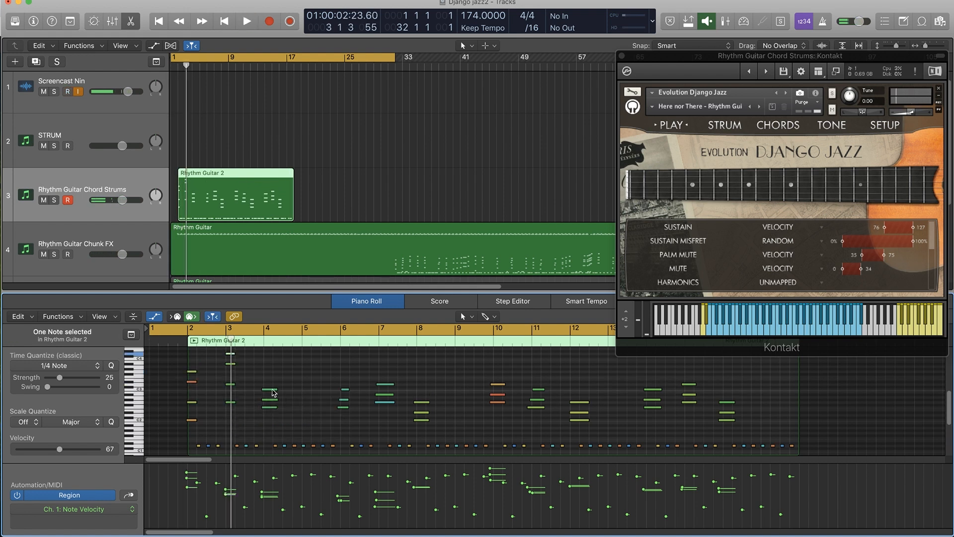
Revoice the bar 4 chord the same way, with its middle note an octave up and its top note doubled an octave higher.
click(268, 389)
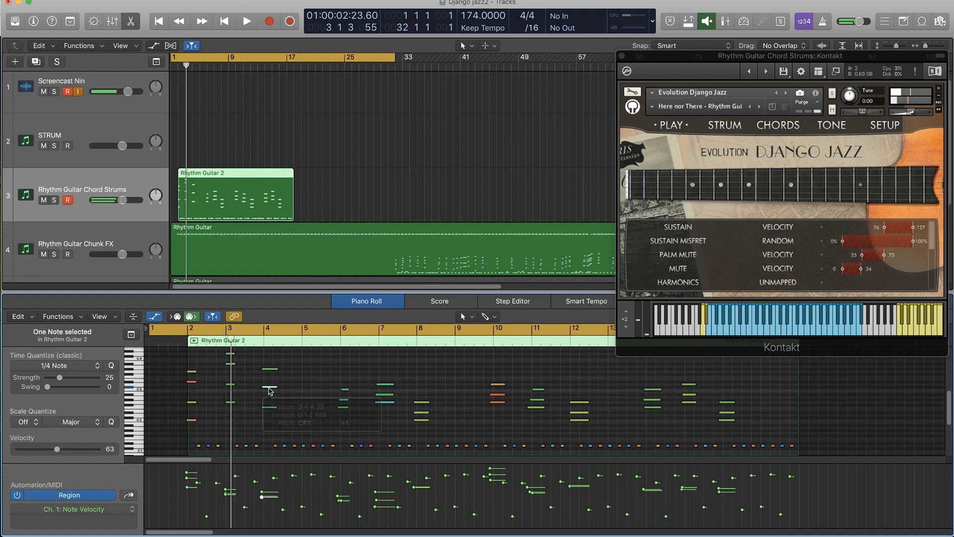
click(268, 390)
key(alt+shift+Up)
drag(270, 408, 273, 410)
drag(273, 411, 271, 390)
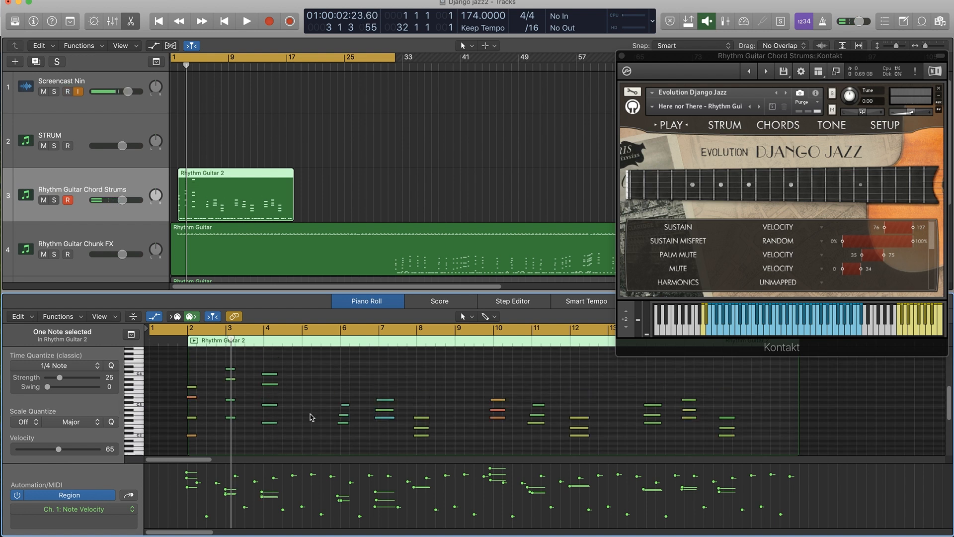
scroll(311, 413, up, 2)
Play the revoiced chord strums together with the chunk part into bar 9 and stop playback.
key(space)
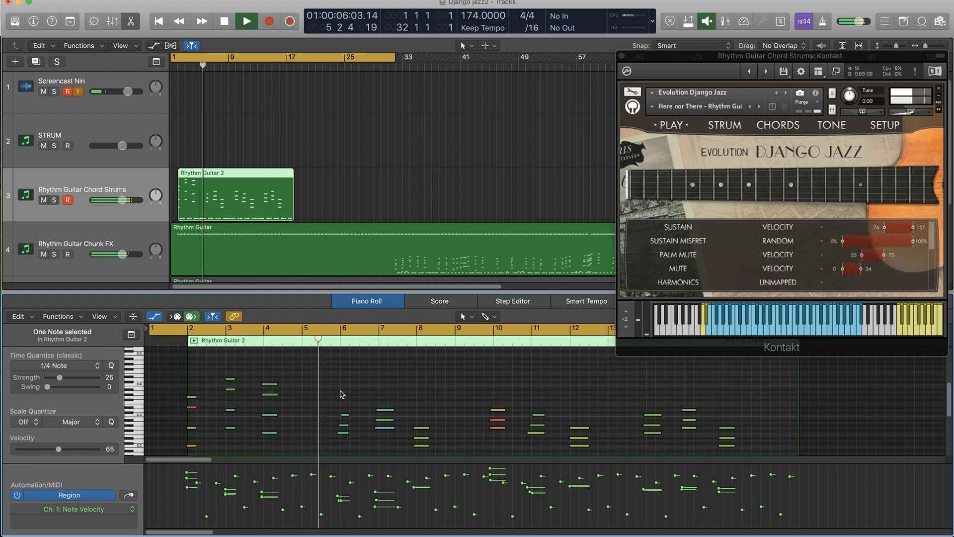
scroll(350, 395, down, 1)
scroll(350, 394, down, 3)
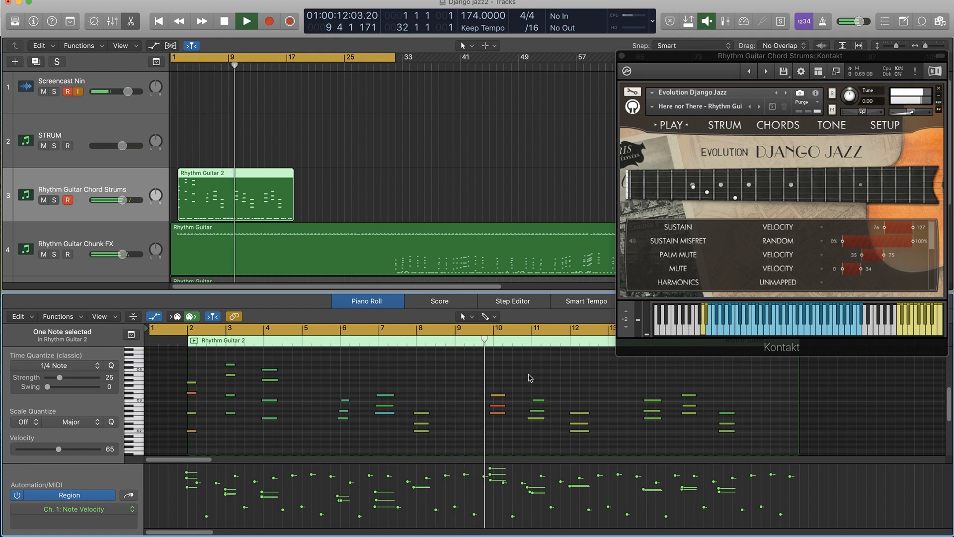
key(space)
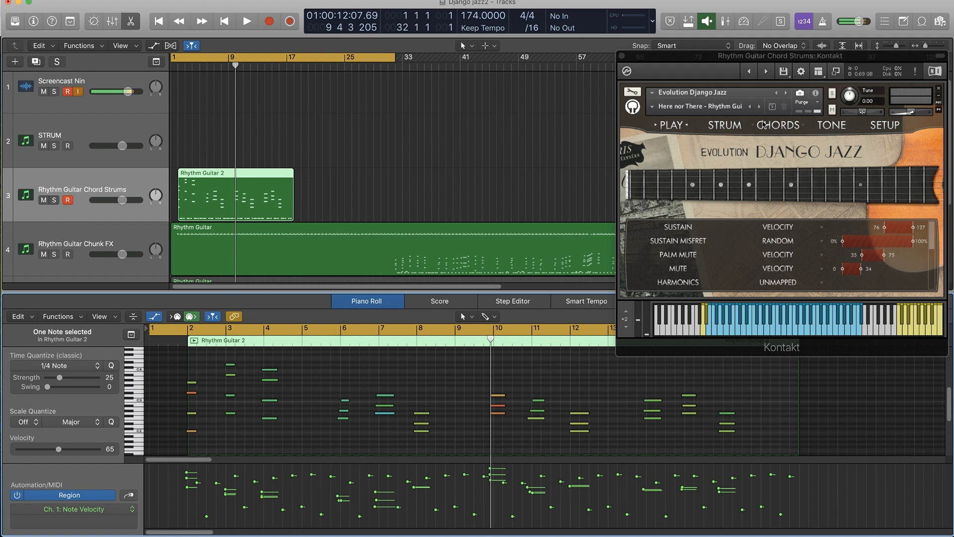
Show the chord modes and the strum pattern page of the chord strums instrument, and view the region's low trigger notes.
click(772, 124)
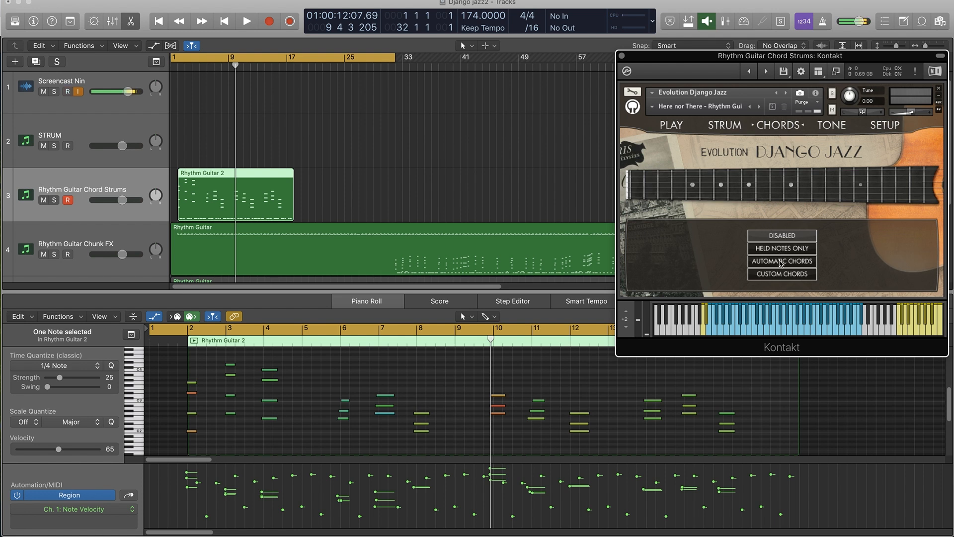
click(735, 126)
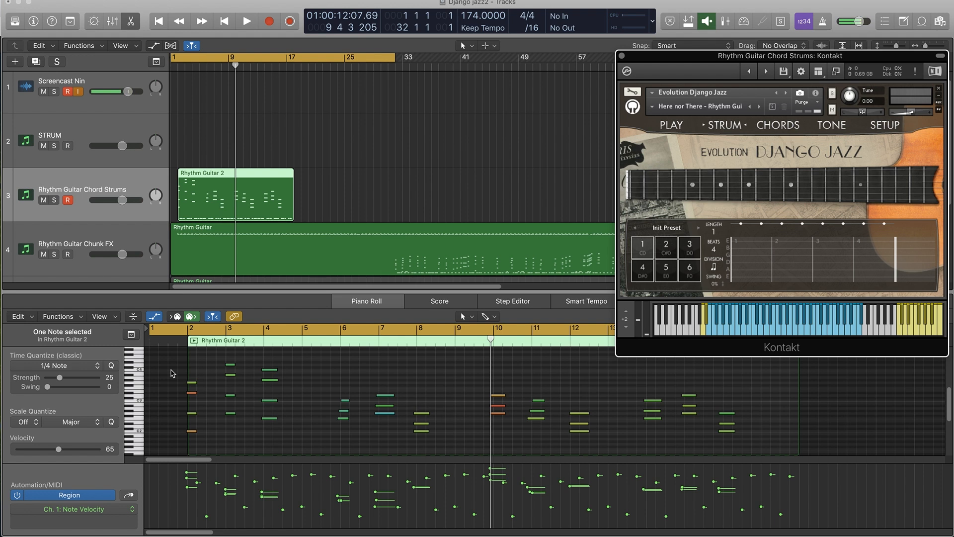
scroll(172, 373, down, 3)
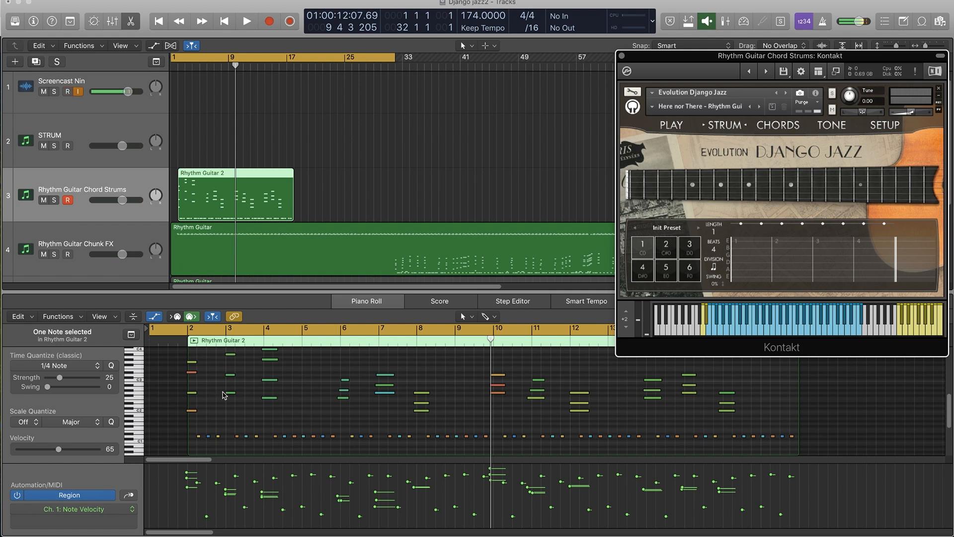
Show the whole Lead Guitar region in the note editor and unmute the Lead Guitar and Rhythm Guitar tracks.
scroll(298, 255, down, 5)
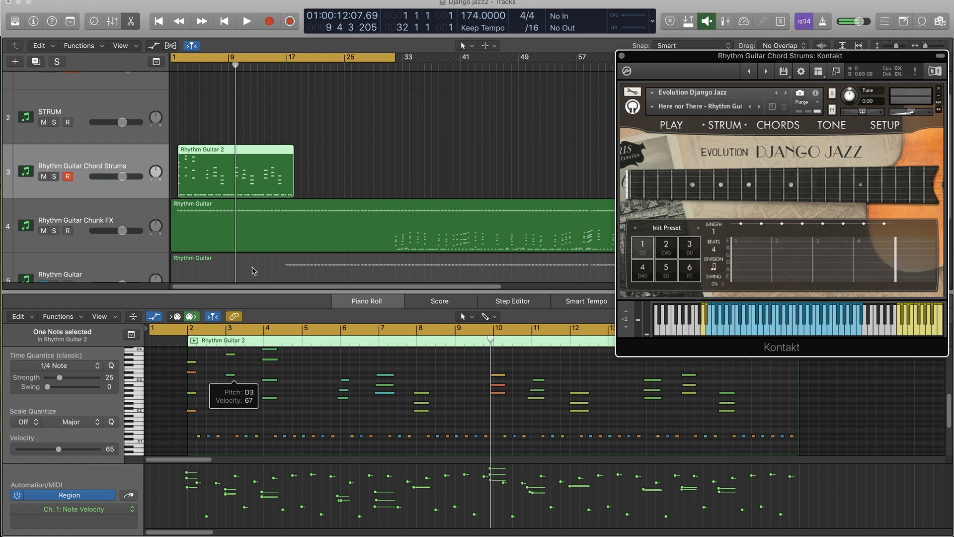
scroll(251, 272, down, 1)
click(230, 243)
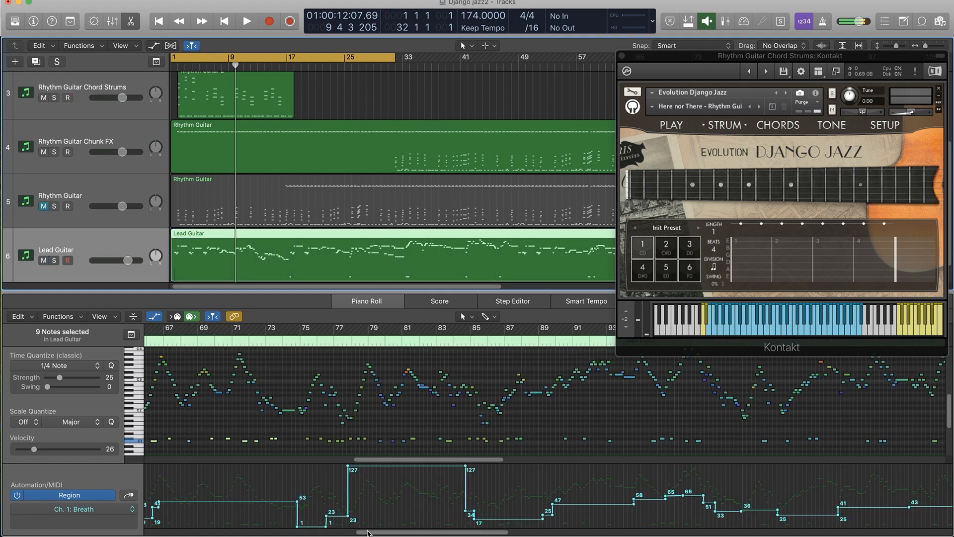
drag(368, 533, 137, 532)
key(super+Left)
key(super+Left)
key(super+Left)
key(super+Left)
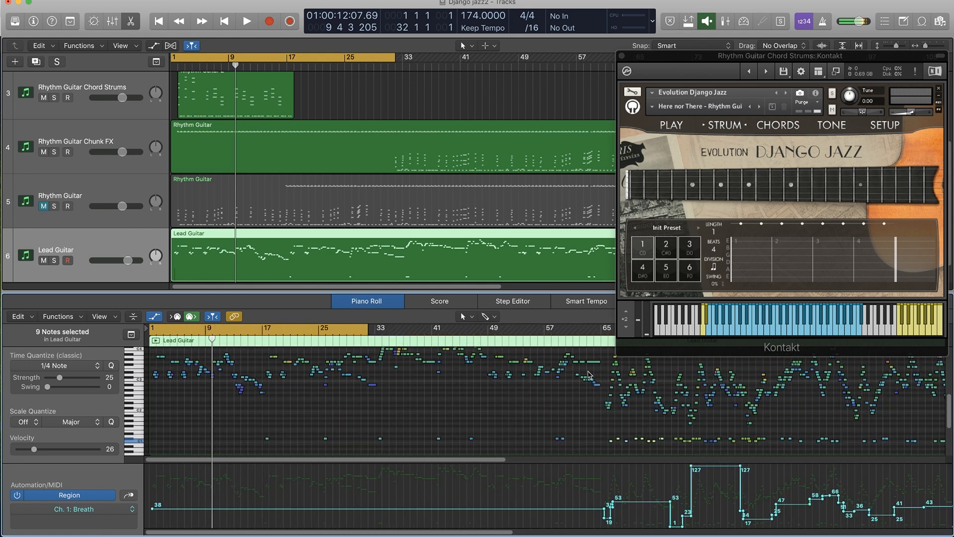
click(45, 207)
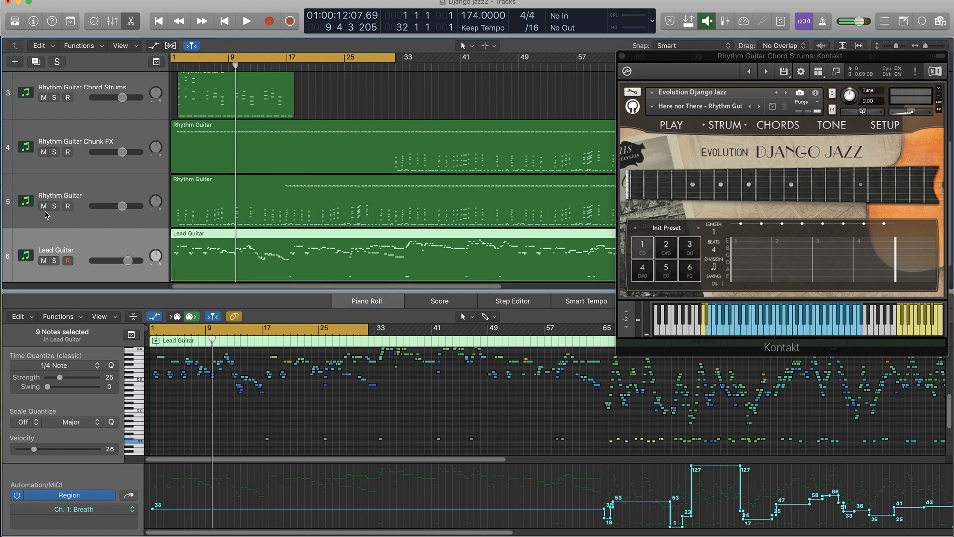